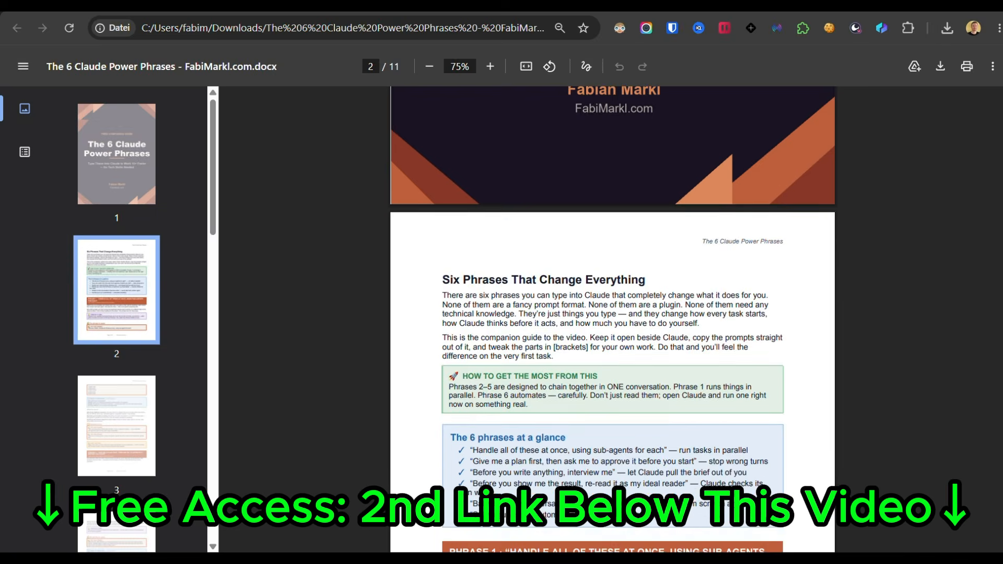
Skim the Claude Power Phrases guide from the phrase overview through the pages on the individual phrases.
{"action": "scroll", "coordinate": [612, 319], "scroll_direction": "down", "scroll_amount": 20}
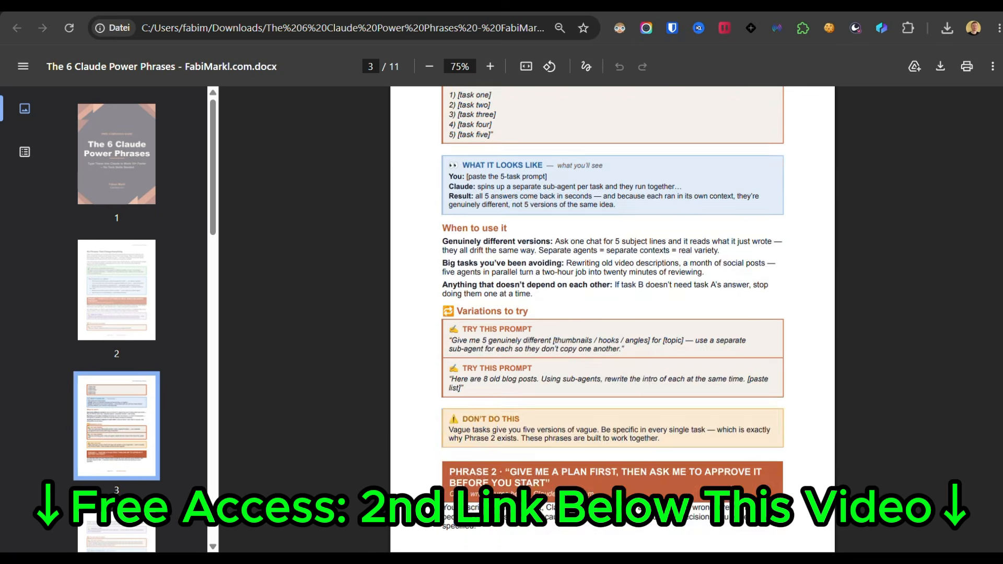
{"action": "scroll", "coordinate": [998, 355], "scroll_direction": "down", "scroll_amount": 20}
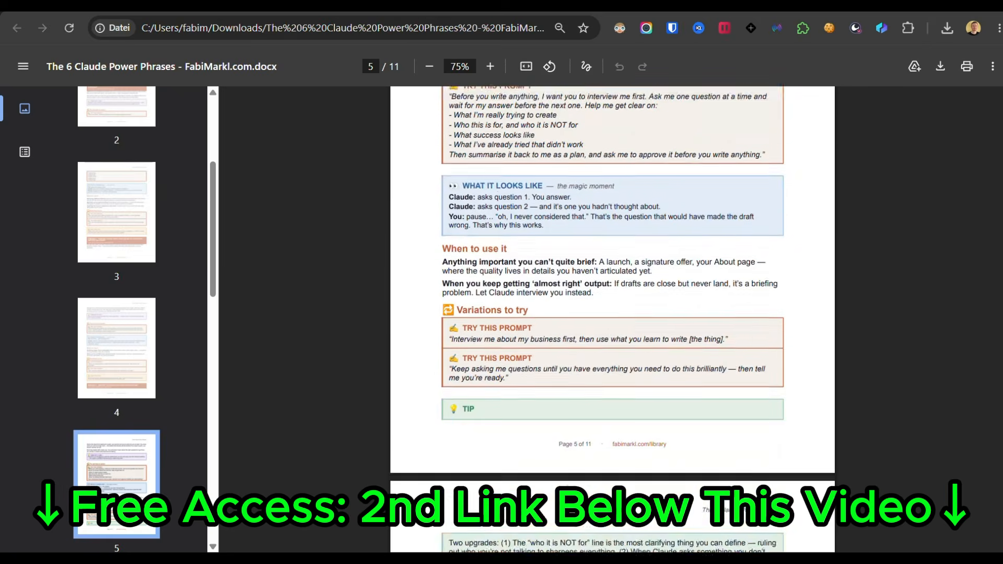
{"action": "scroll", "coordinate": [998, 355], "scroll_direction": "down", "scroll_amount": 15}
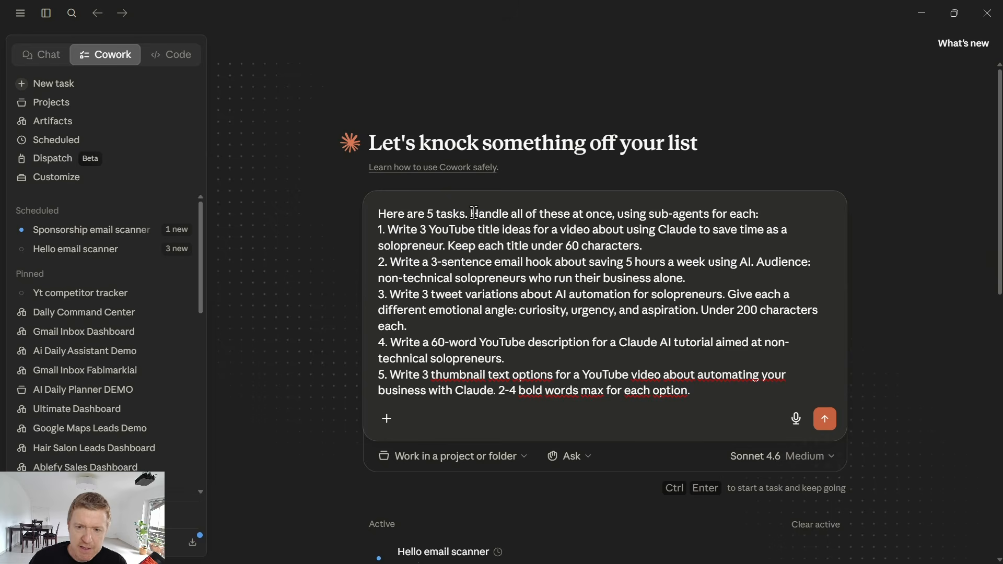
In Claude Cowork, submit the prepared prompt to handle all 5 content tasks at once, using sub-agents for each.
{"action": "left_click_drag", "start_coordinate": [470, 214], "coordinate": [776, 209]}
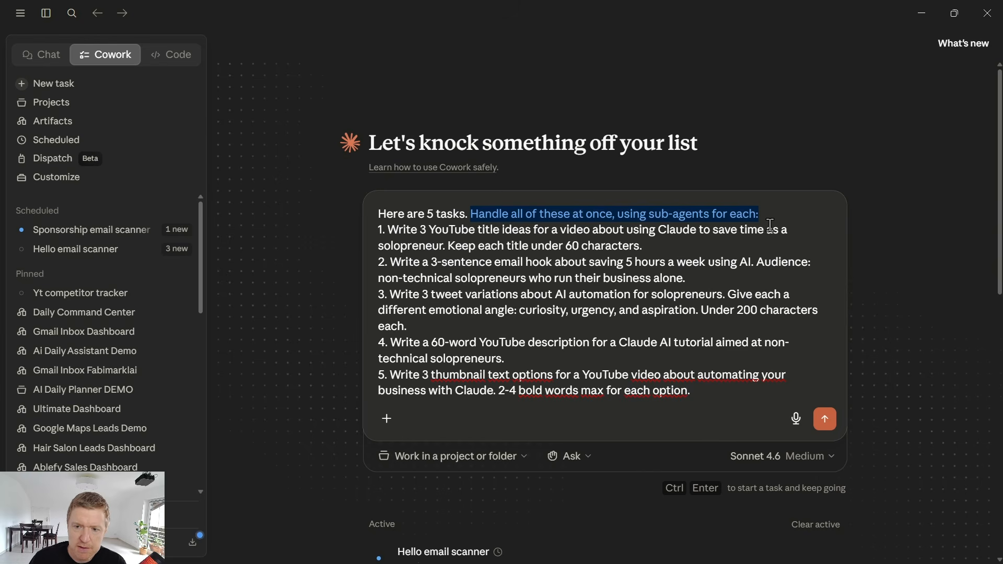
{"action": "left_click", "coordinate": [807, 408]}
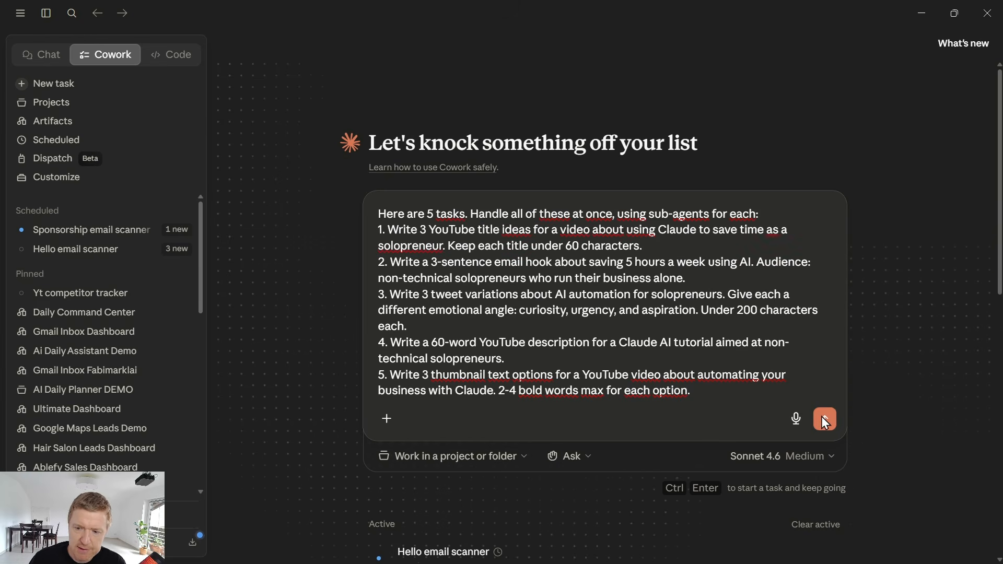
{"action": "left_click", "coordinate": [823, 421]}
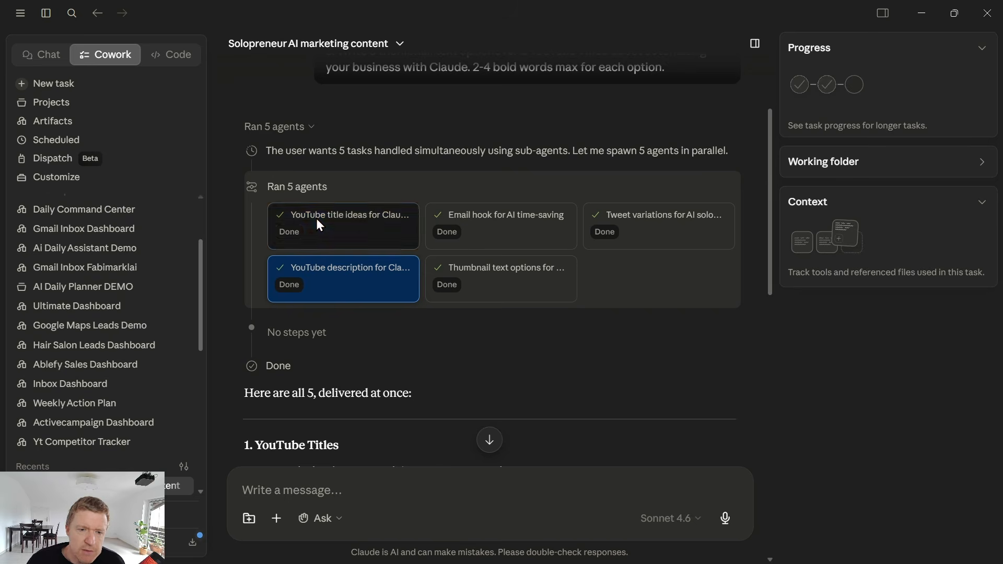
Examine the five sub-agents for the YouTube titles, email hook, tweet variations, YouTube description and thumbnail text.
{"action": "left_click", "coordinate": [315, 218]}
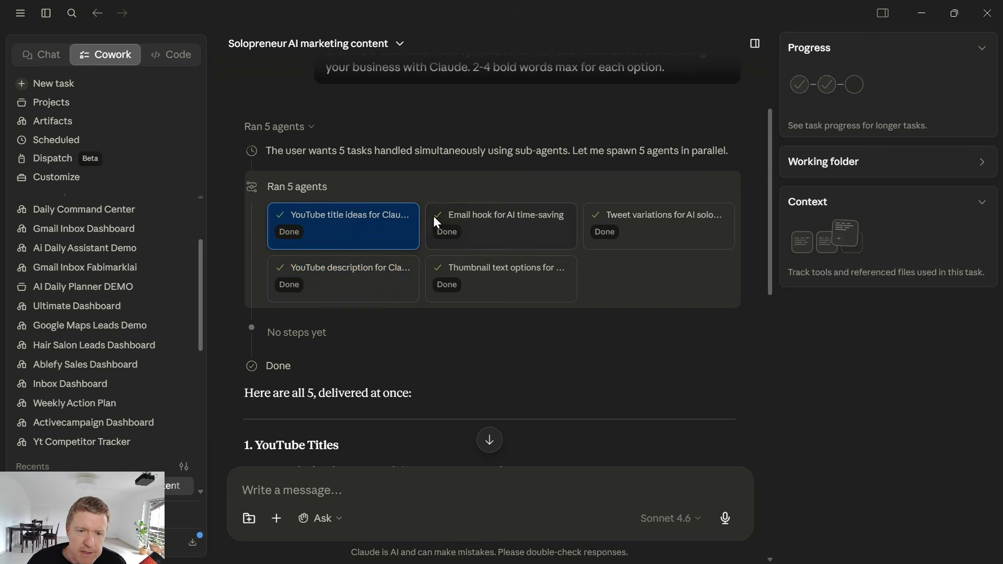
{"action": "left_click", "coordinate": [475, 223]}
{"action": "left_click", "coordinate": [595, 224]}
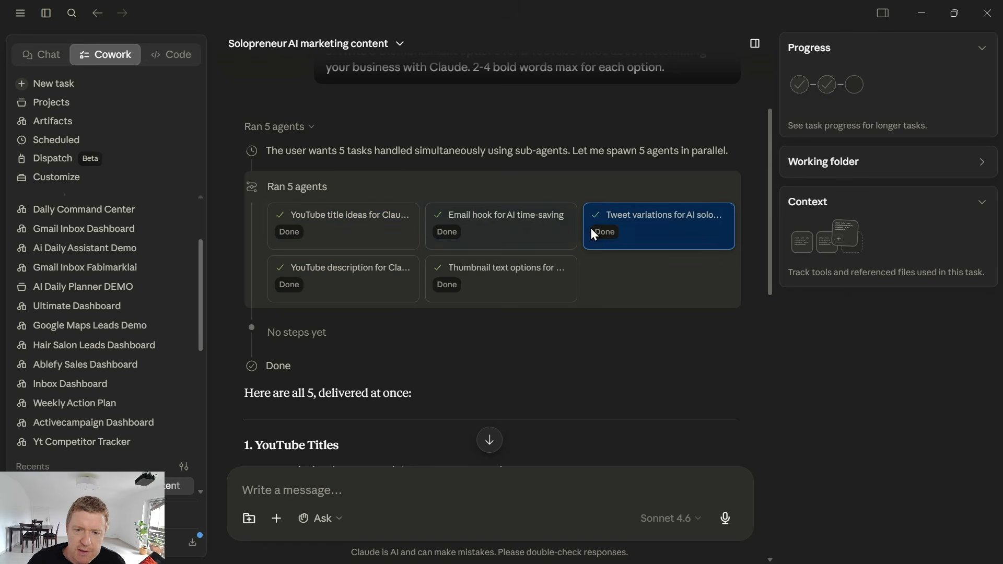
{"action": "left_click", "coordinate": [529, 269]}
{"action": "left_click", "coordinate": [387, 275]}
{"action": "left_click", "coordinate": [337, 233]}
{"action": "left_click", "coordinate": [470, 221]}
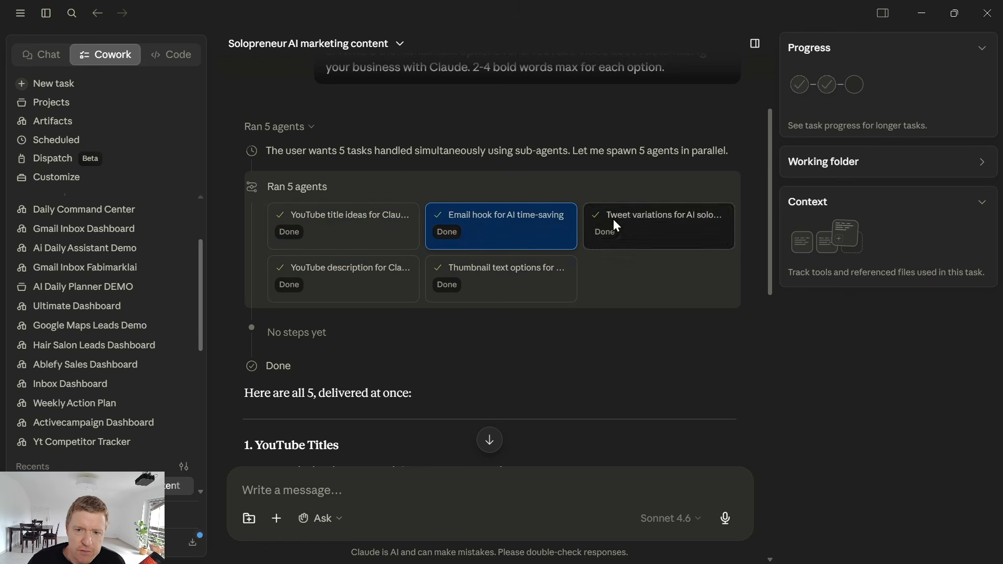
{"action": "left_click", "coordinate": [613, 222]}
{"action": "left_click", "coordinate": [519, 268]}
Read through the delivered YouTube titles, email hook, tweets, YouTube description and thumbnail text.
{"action": "scroll", "coordinate": [408, 337], "scroll_direction": "down", "scroll_amount": 9}
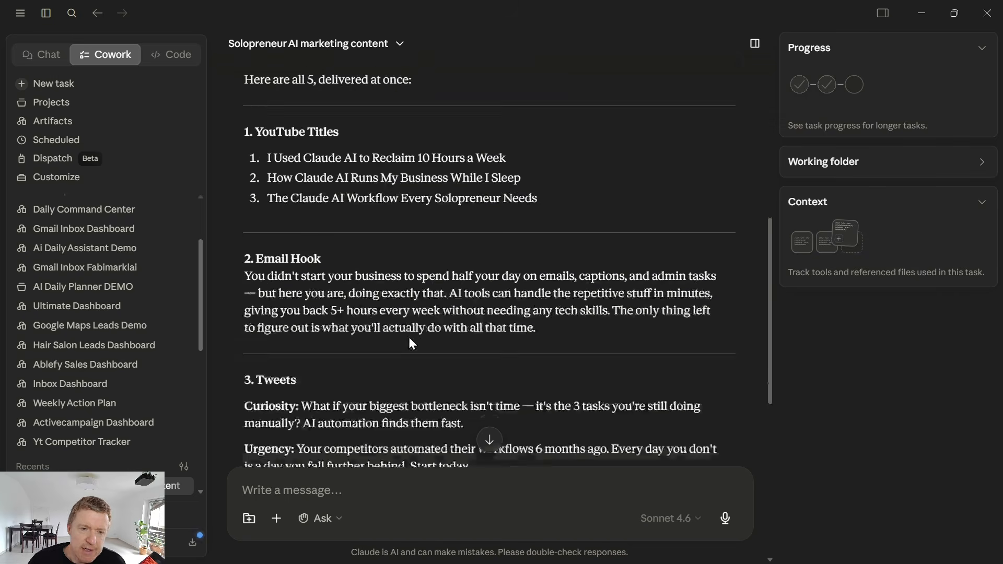
{"action": "scroll", "coordinate": [410, 343], "scroll_direction": "up", "scroll_amount": 4}
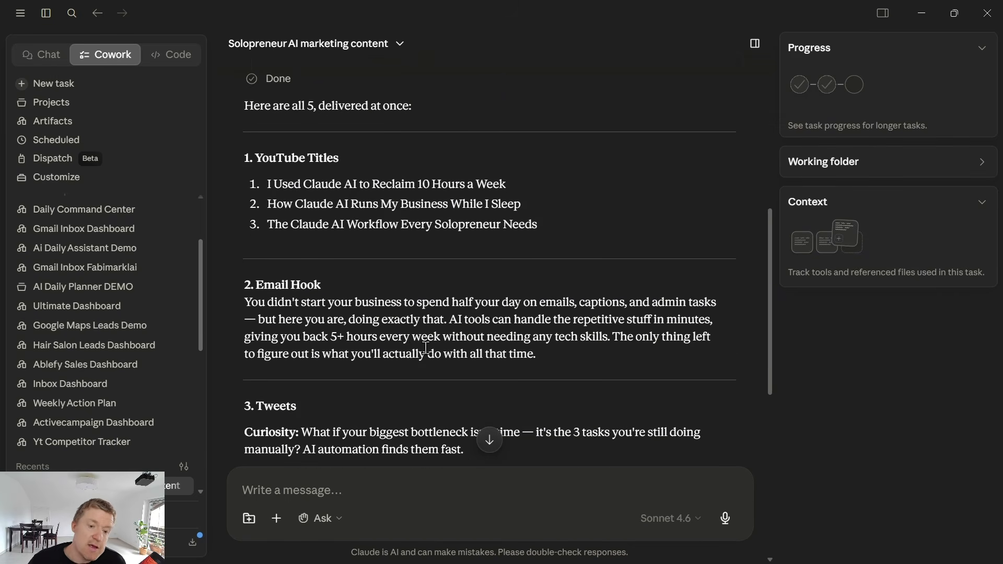
{"action": "scroll", "coordinate": [447, 339], "scroll_direction": "down", "scroll_amount": 5}
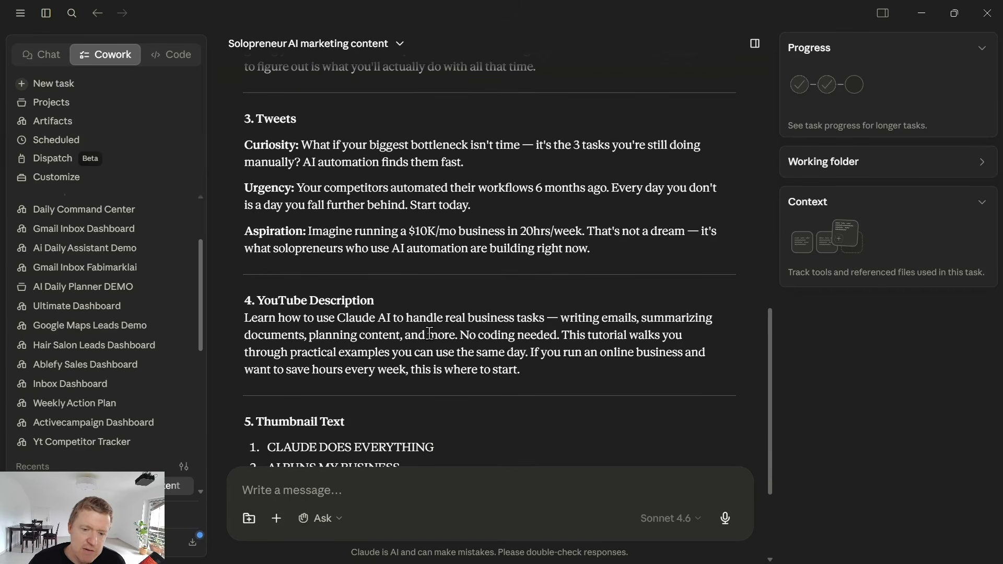
{"action": "scroll", "coordinate": [424, 338], "scroll_direction": "down", "scroll_amount": 3}
{"action": "scroll", "coordinate": [414, 345], "scroll_direction": "up", "scroll_amount": 7}
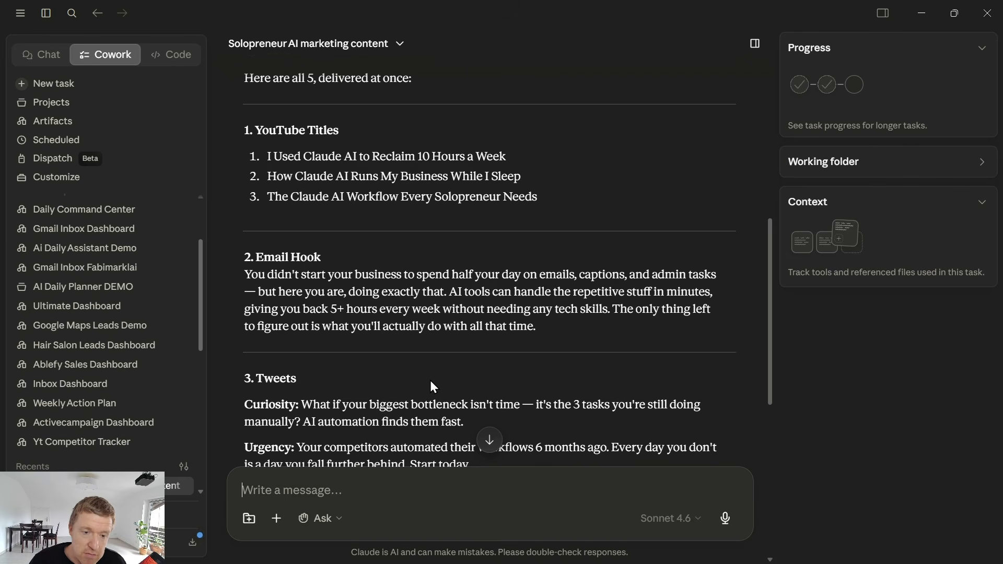
{"action": "scroll", "coordinate": [412, 339], "scroll_direction": "down", "scroll_amount": 3}
{"action": "scroll", "coordinate": [413, 339], "scroll_direction": "up", "scroll_amount": 7}
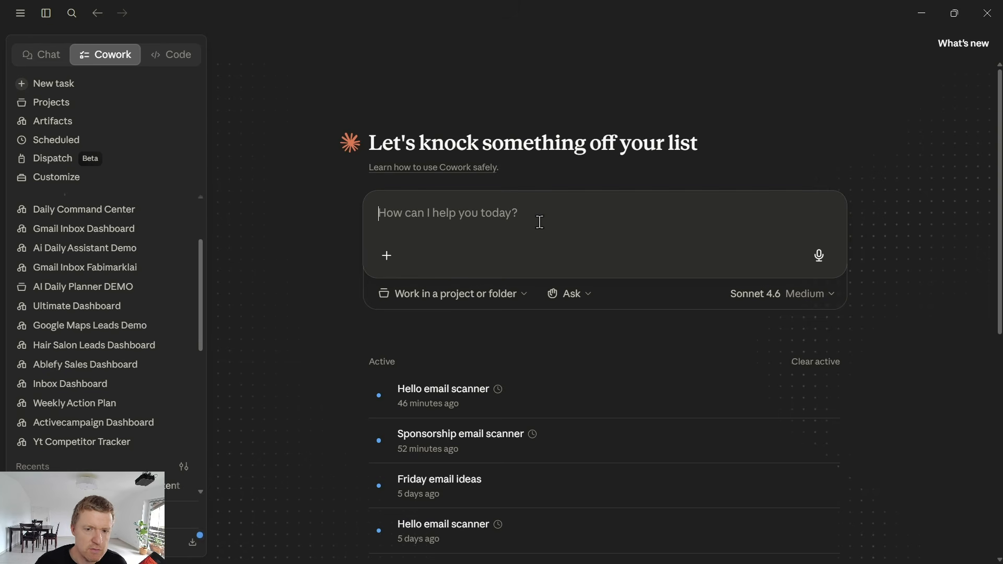
Submit a new task for a 5-email welcome sequence for non-technical solopreneurs interested in AI automation, with a free Claude starter guide as lead magnet.
{"action": "type", "text": "I want to write a 5-email welcome sequence for new subscribers to my list. My audience is non-technical solopreneurs interested in AI automation. My lead magnet is a free Claude starter guide."}
{"action": "key", "text": "Return"}
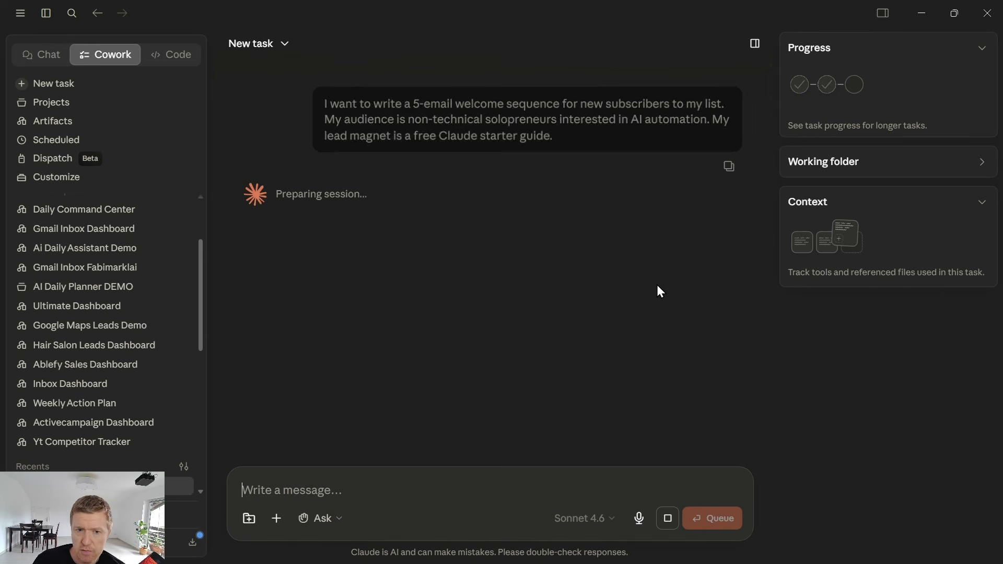
Review the sequence goal and tone answers and the five drafted welcome emails.
{"action": "left_click_drag", "start_coordinate": [249, 238], "coordinate": [382, 297]}
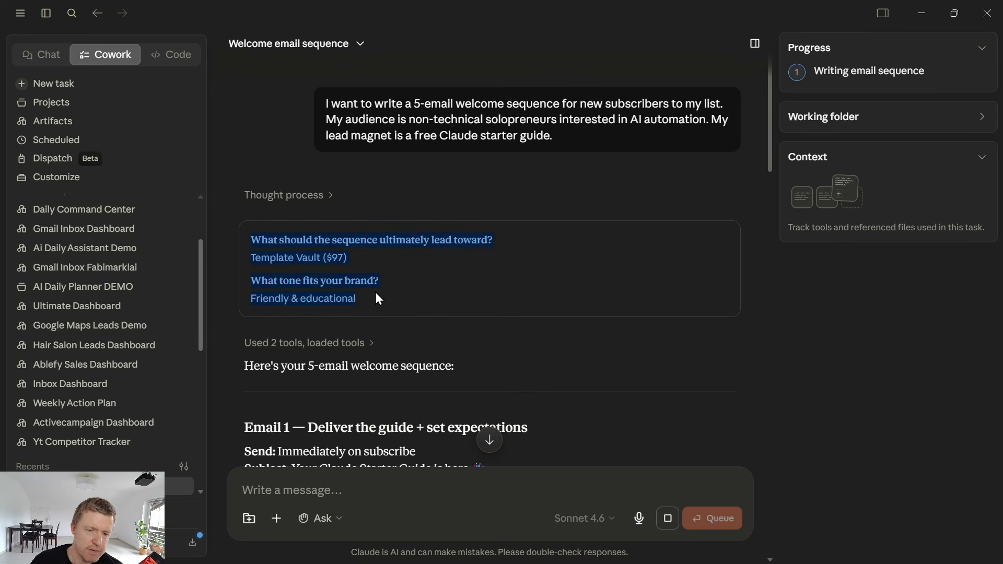
{"action": "scroll", "coordinate": [377, 295], "scroll_direction": "down", "scroll_amount": 7}
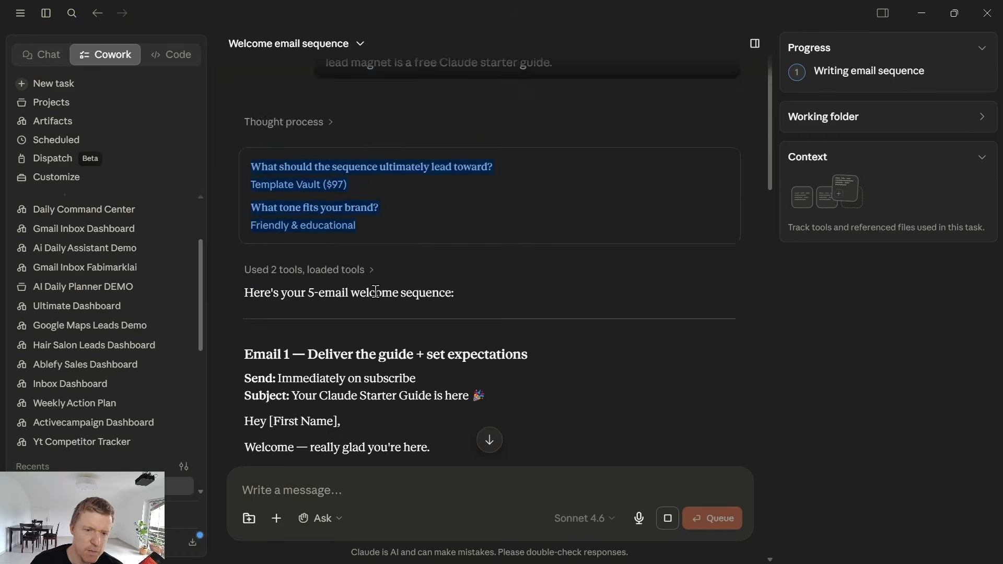
{"action": "scroll", "coordinate": [375, 291], "scroll_direction": "down", "scroll_amount": 12}
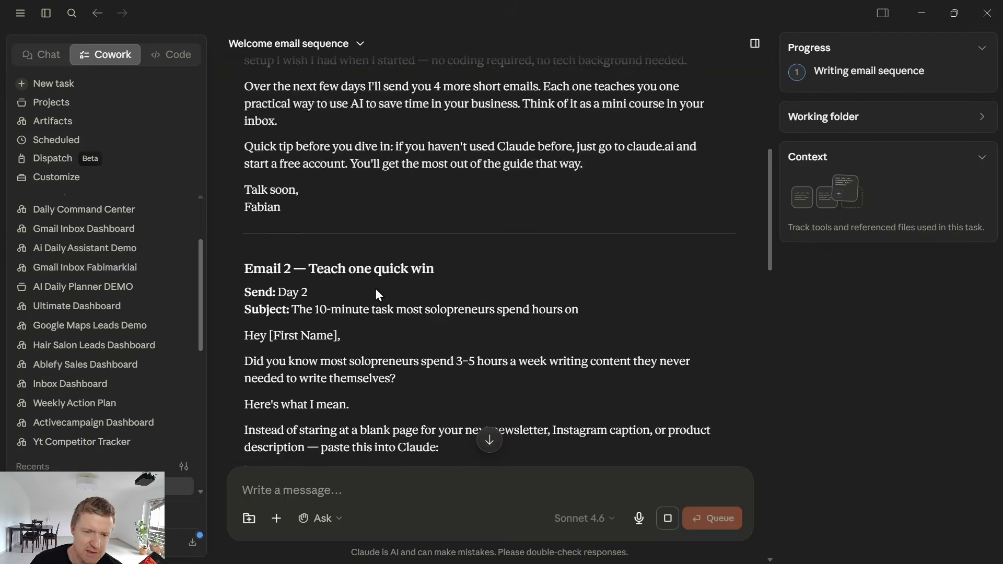
{"action": "scroll", "coordinate": [376, 288], "scroll_direction": "down", "scroll_amount": 7}
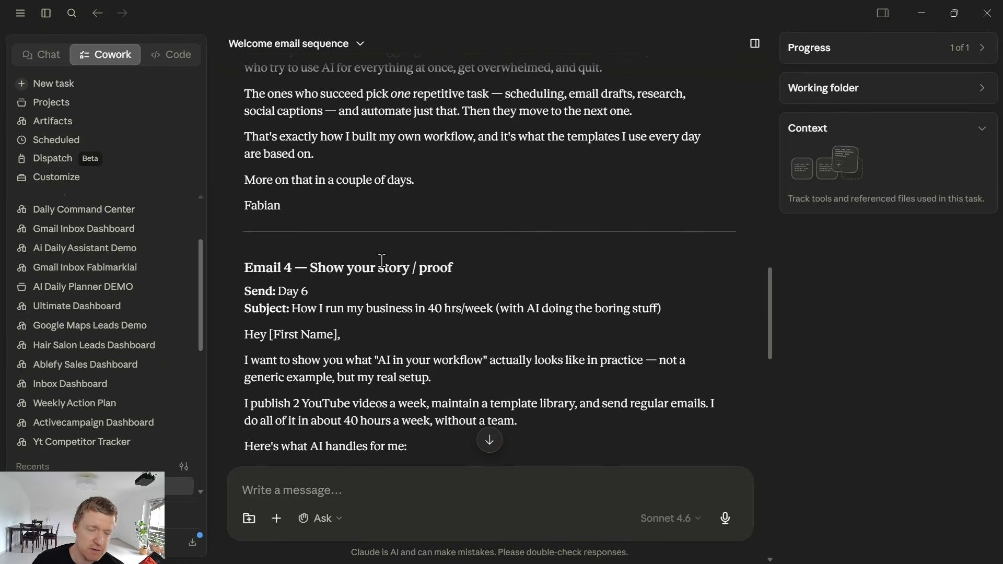
{"action": "scroll", "coordinate": [382, 260], "scroll_direction": "down", "scroll_amount": 3}
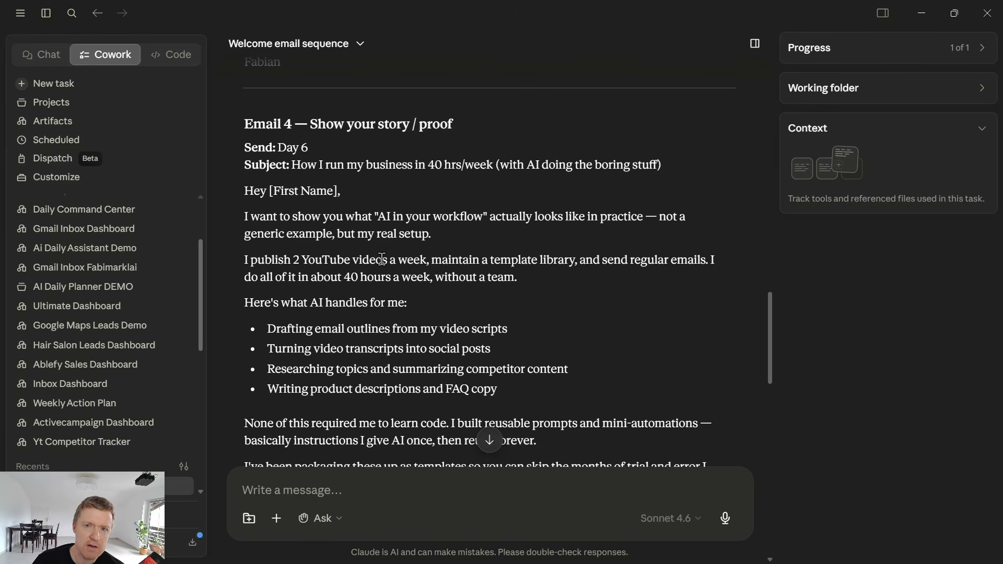
{"action": "scroll", "coordinate": [382, 260], "scroll_direction": "down", "scroll_amount": 4}
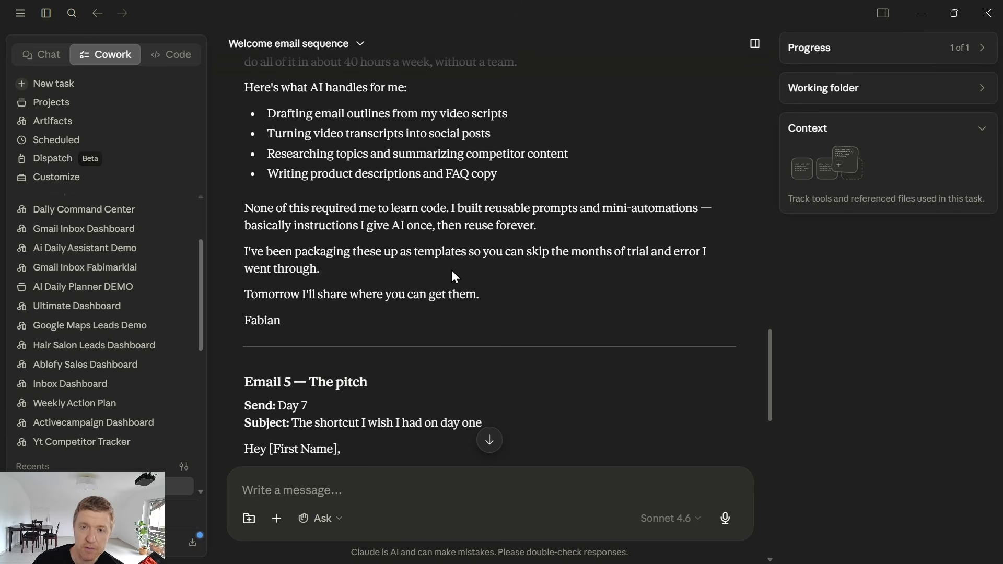
{"action": "scroll", "coordinate": [453, 276], "scroll_direction": "down", "scroll_amount": 3}
{"action": "scroll", "coordinate": [453, 278], "scroll_direction": "up", "scroll_amount": 3}
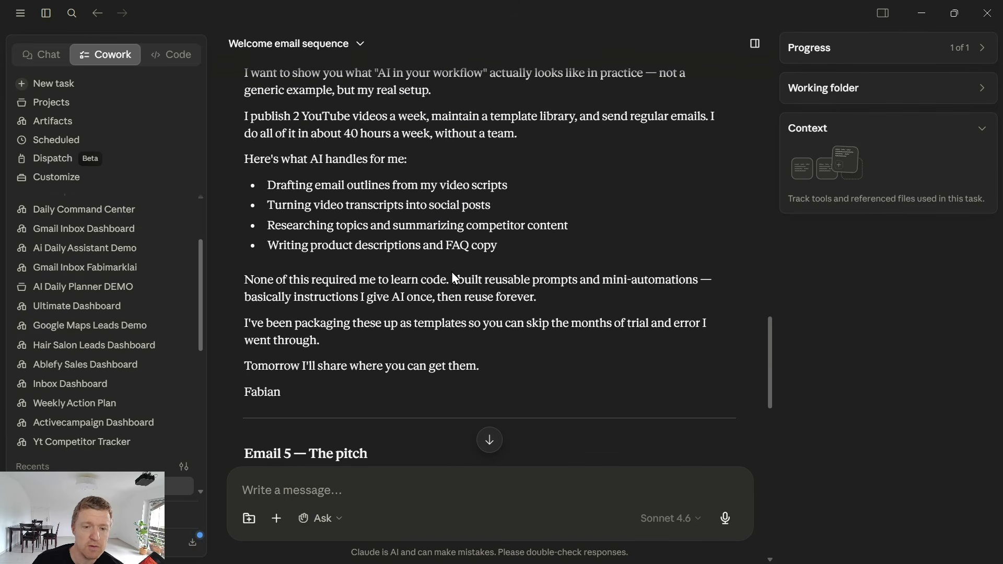
{"action": "scroll", "coordinate": [449, 270], "scroll_direction": "up", "scroll_amount": 3}
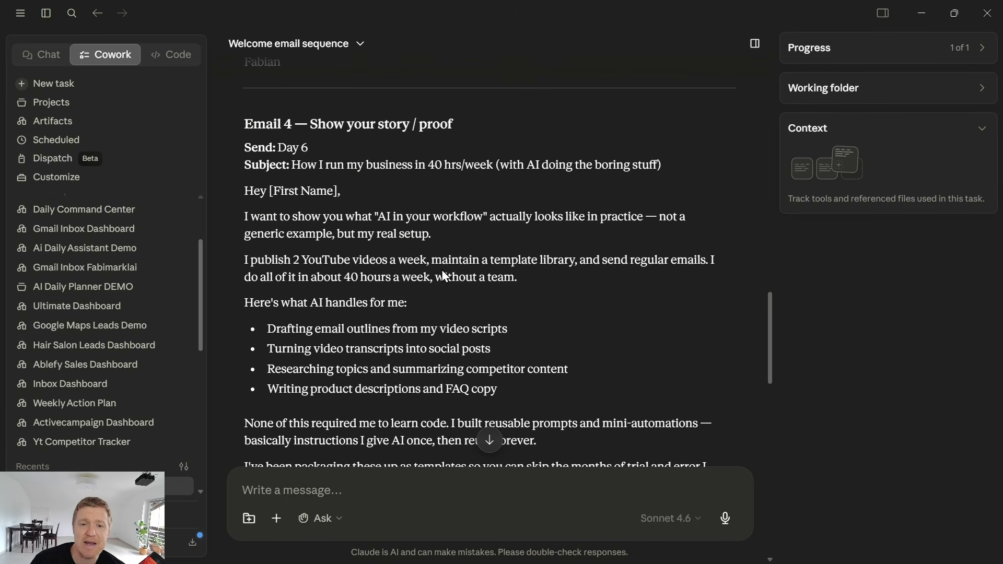
{"action": "scroll", "coordinate": [440, 270], "scroll_direction": "up", "scroll_amount": 8}
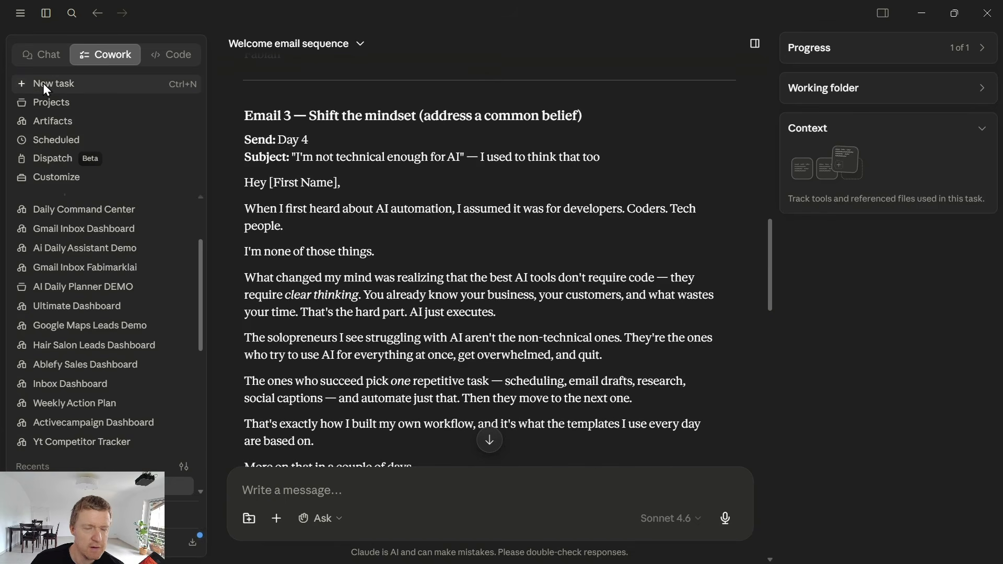
Submit the welcome sequence brief as a new task, requesting a plan with each email's coverage, goal and key decisions for approval before any writing.
{"action": "key", "text": "ctrl+n"}
{"action": "left_click", "coordinate": [443, 215]}
{"action": "type", "text": "I want to write a 5-email welcome sequence for new subscribers to my list. My audience is non-technical solopreneurs interested in AI automation. My lead magnet is a free Claude starter guide.  Before you write anything, give me a plan for this email sequence. For each email tell me: what it covers, what the goal is, and the key decisions you'd have to make. Then stop and ask me to approve the plan before writing a single word."}
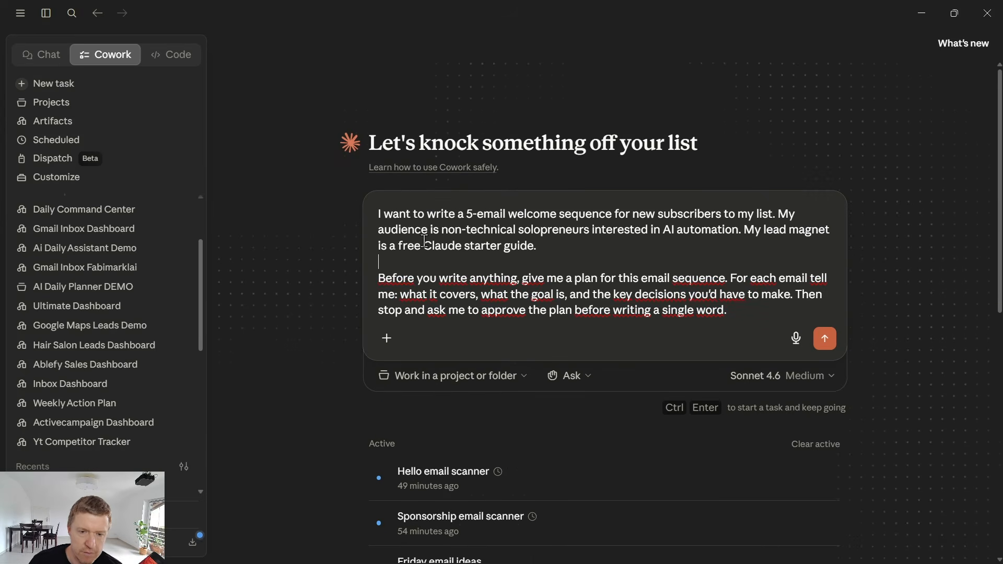
{"action": "left_click_drag", "start_coordinate": [380, 276], "coordinate": [729, 313]}
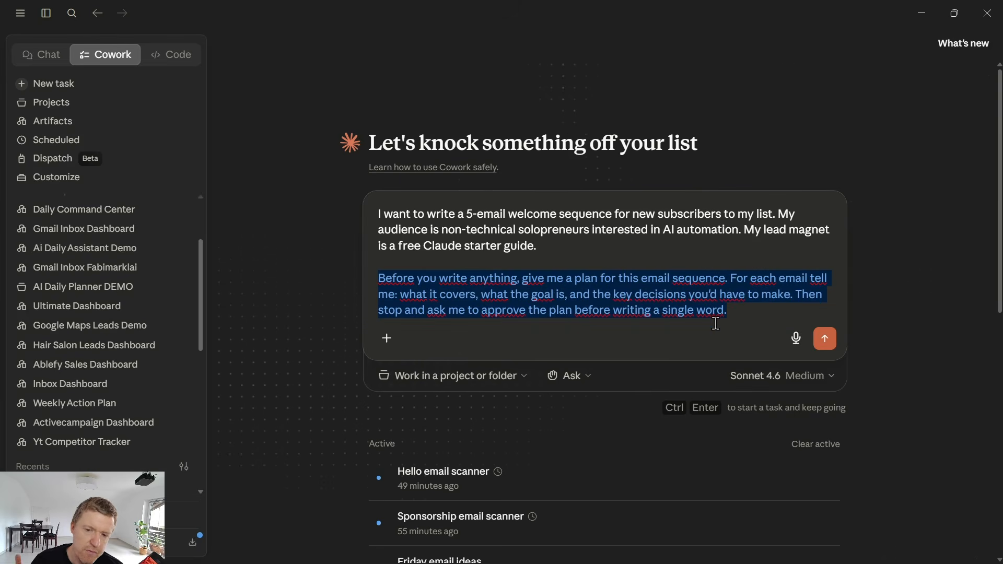
{"action": "left_click", "coordinate": [715, 323]}
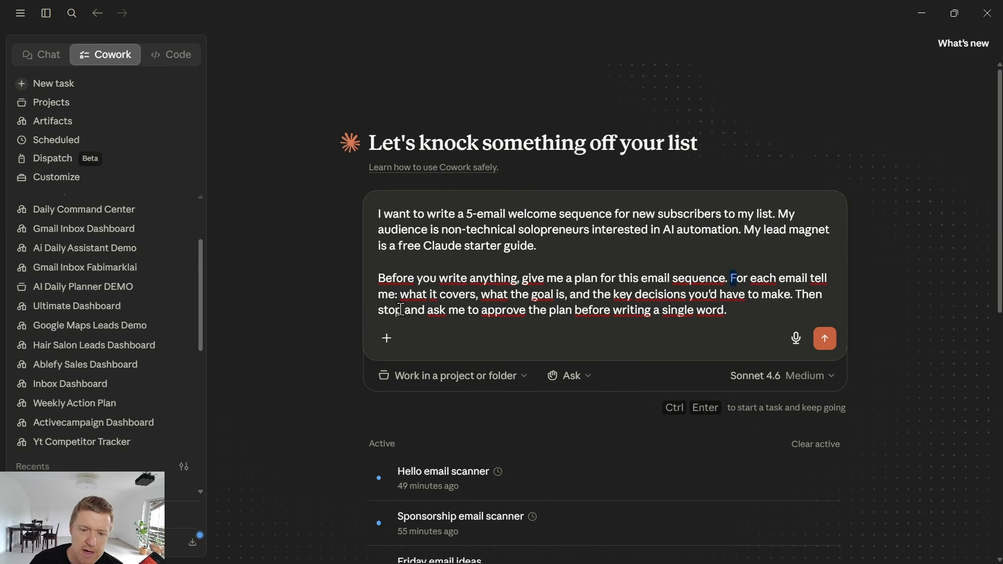
{"action": "left_click_drag", "start_coordinate": [399, 295], "coordinate": [802, 296]}
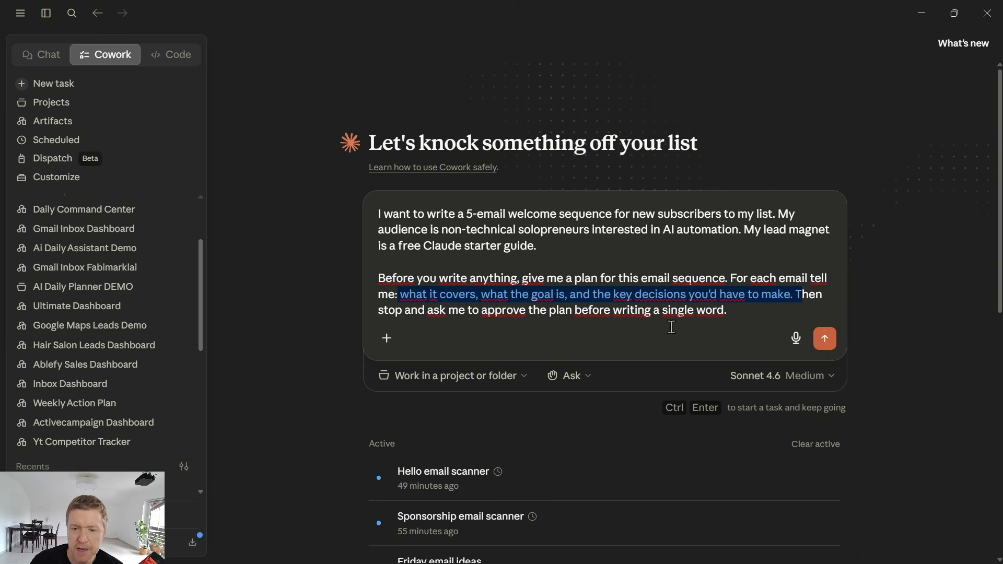
{"action": "left_click", "coordinate": [825, 339]}
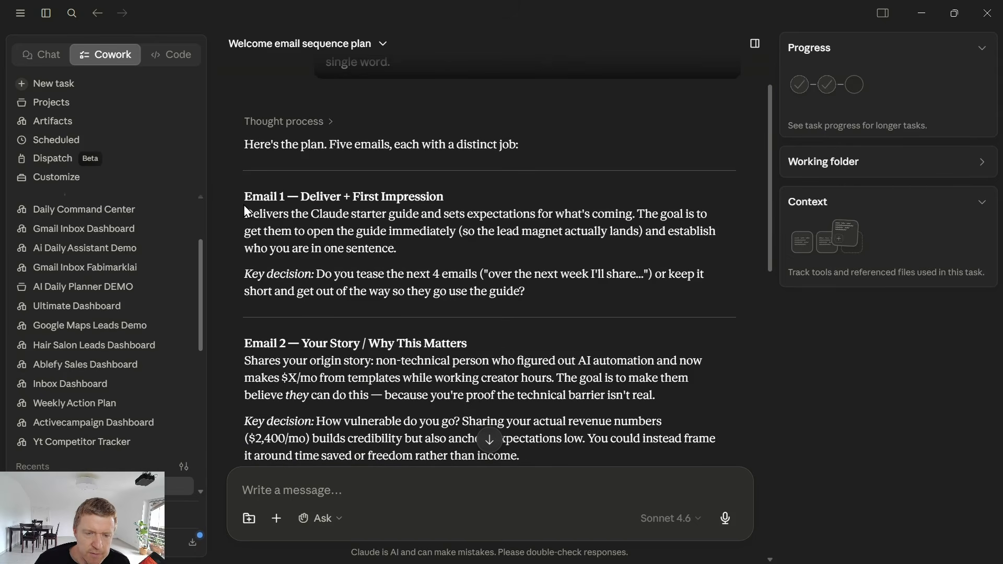
Read the plan's descriptions and key decisions for Email 1 and Email 2, including the teaser and revenue-number questions.
{"action": "left_click_drag", "start_coordinate": [241, 195], "coordinate": [437, 253]}
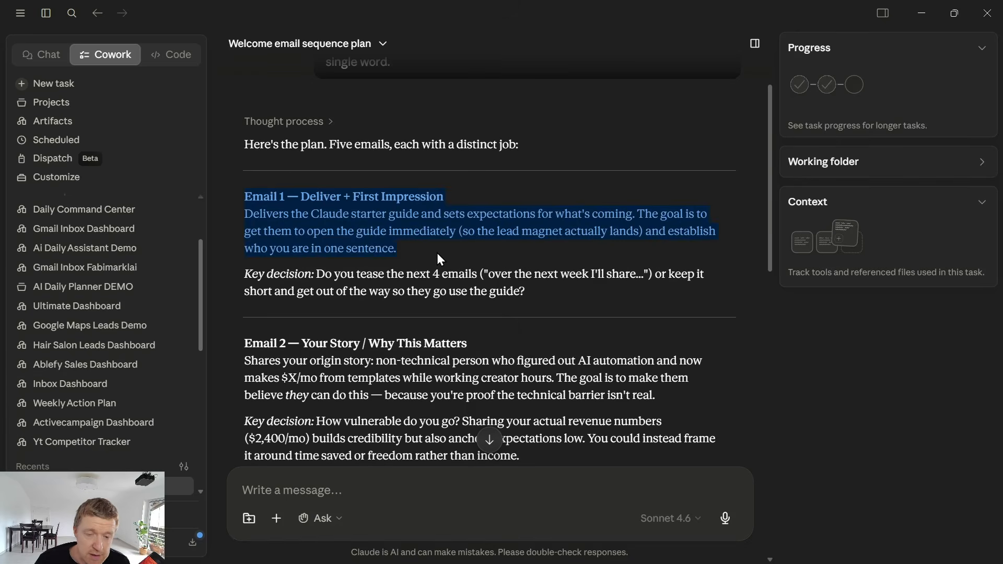
{"action": "left_click", "coordinate": [391, 241]}
{"action": "left_click_drag", "start_coordinate": [241, 279], "coordinate": [484, 275]}
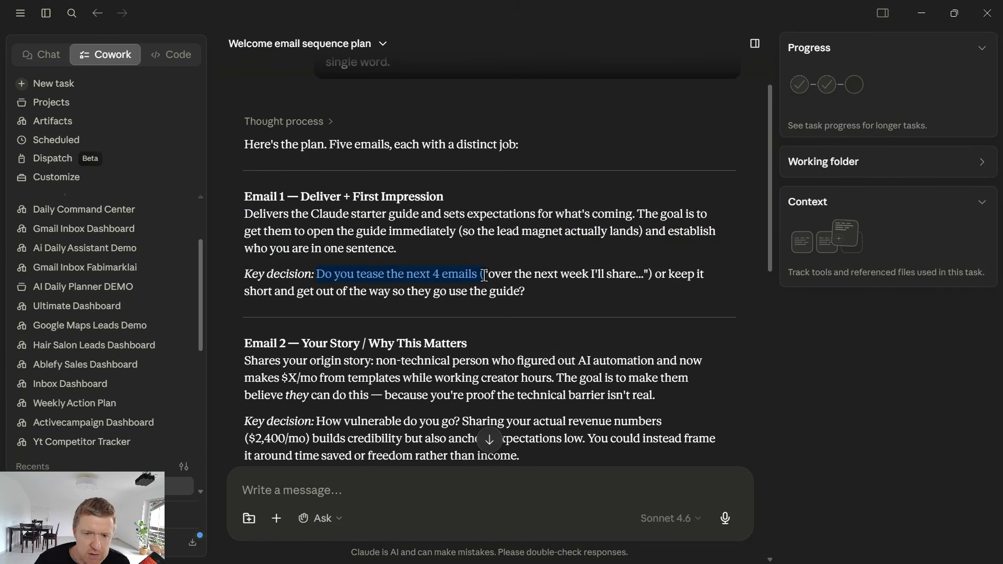
{"action": "left_click", "coordinate": [428, 275]}
{"action": "left_click_drag", "start_coordinate": [651, 281], "coordinate": [699, 274]}
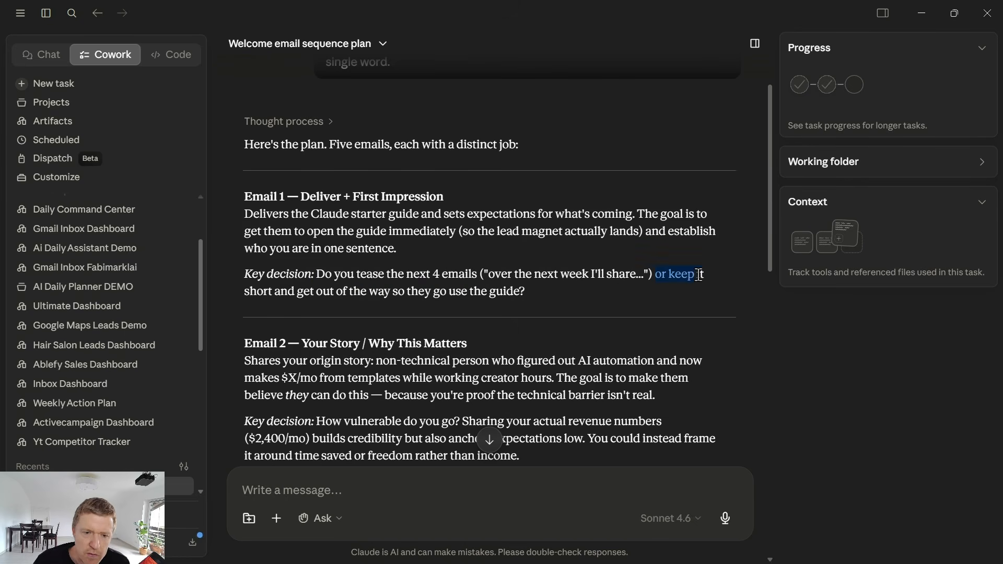
{"action": "left_click_drag", "start_coordinate": [330, 291], "coordinate": [534, 299]}
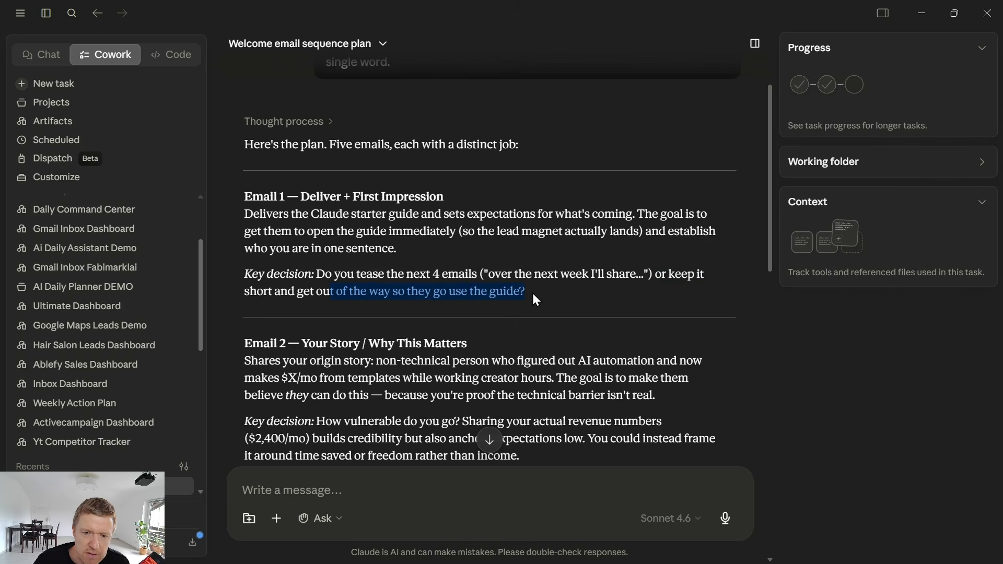
{"action": "scroll", "coordinate": [532, 297], "scroll_direction": "down", "scroll_amount": 3}
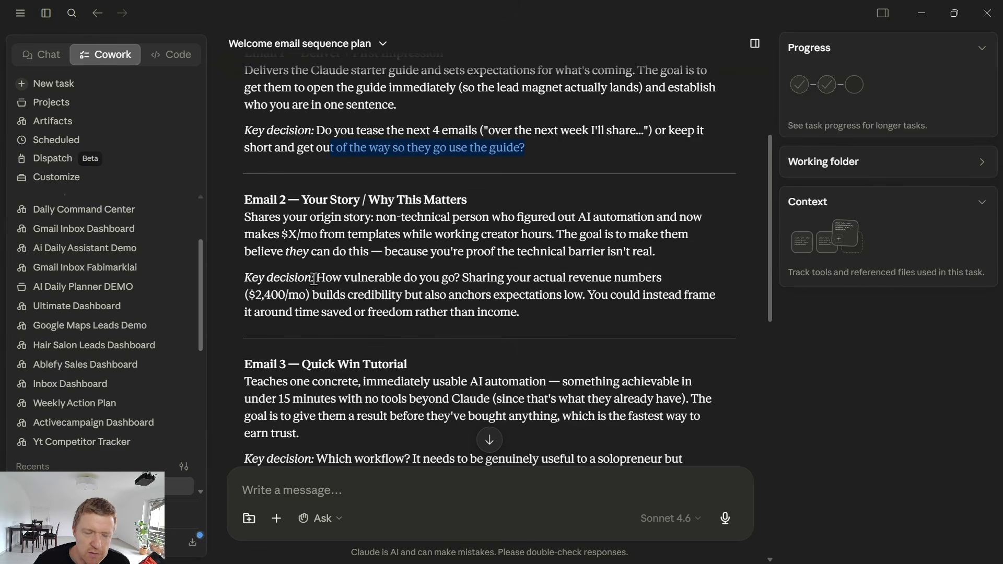
{"action": "left_click_drag", "start_coordinate": [316, 278], "coordinate": [497, 278]}
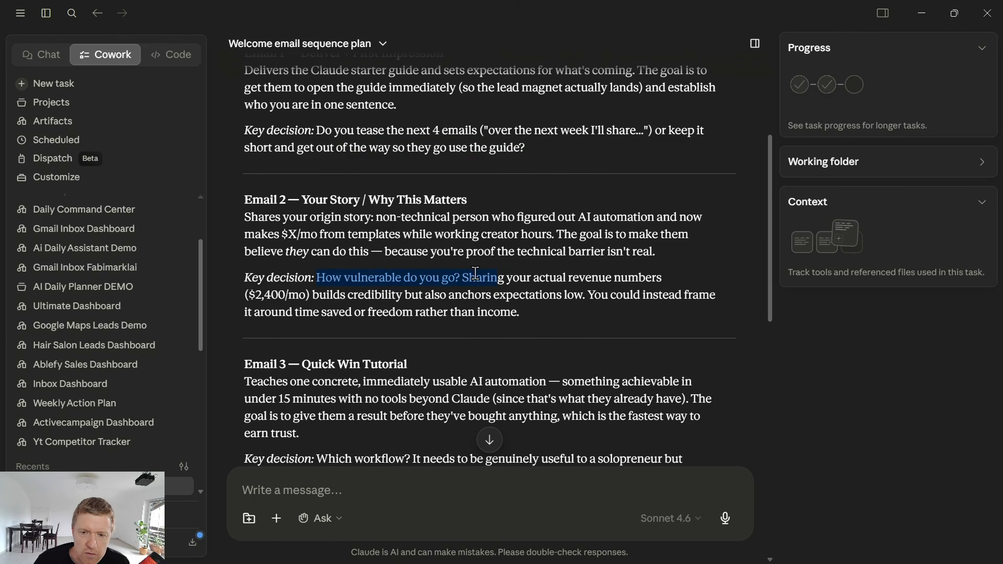
{"action": "left_click_drag", "start_coordinate": [340, 295], "coordinate": [593, 296]}
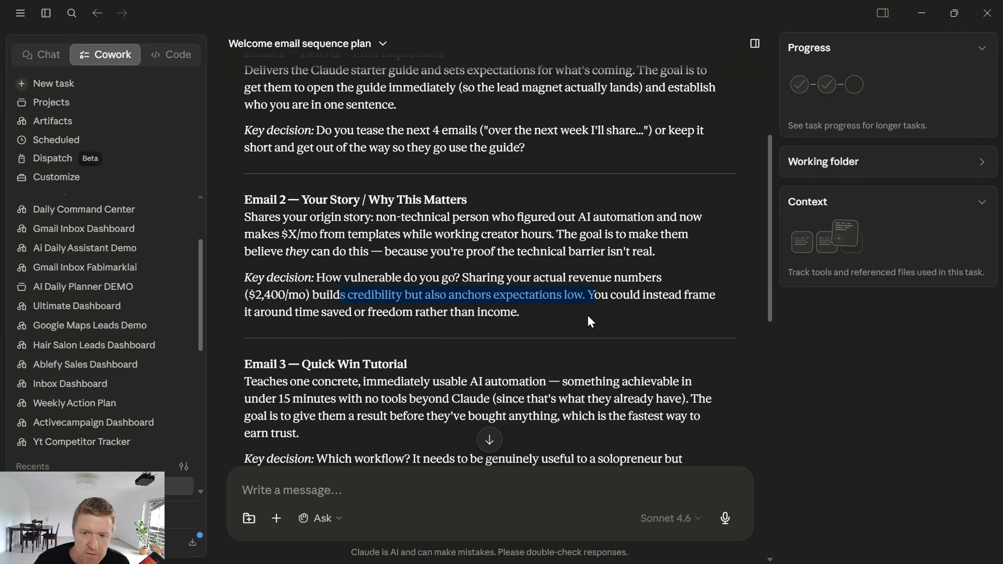
{"action": "scroll", "coordinate": [587, 315], "scroll_direction": "down", "scroll_amount": 3}
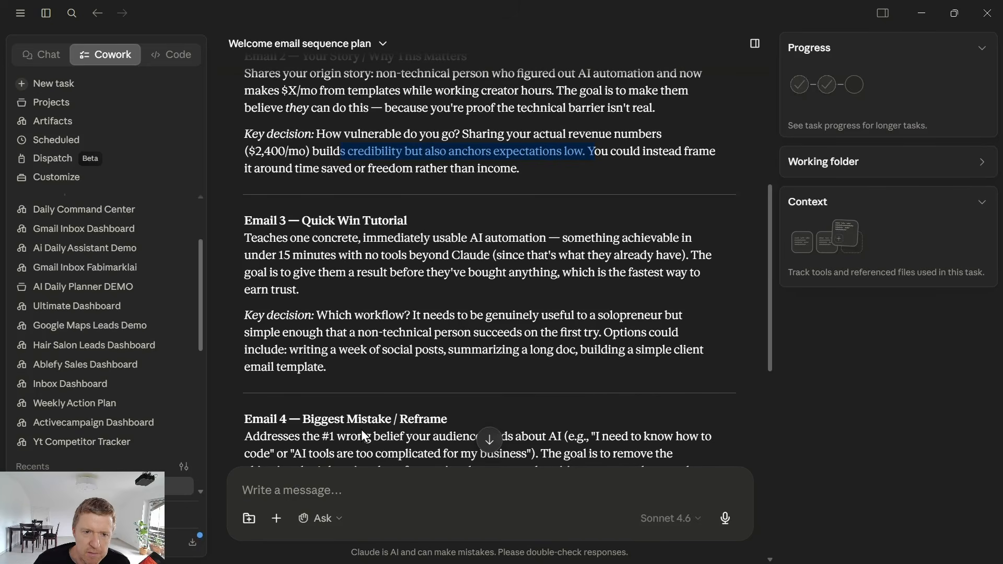
Begin the reply to the plan with the instruction "dont share revenue numbers in email 2.".
{"action": "left_click", "coordinate": [361, 500]}
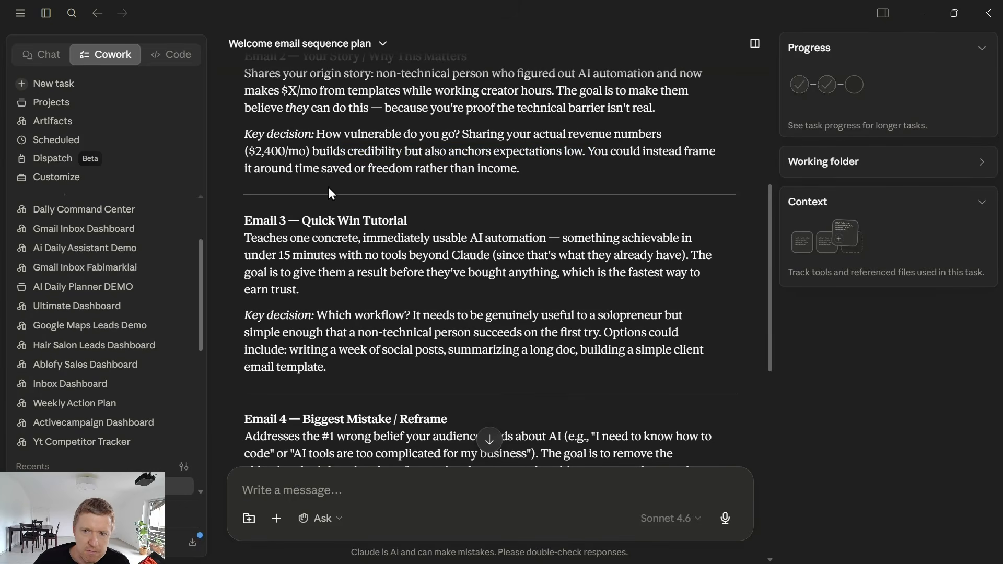
{"action": "left_click_drag", "start_coordinate": [245, 152], "coordinate": [311, 151]}
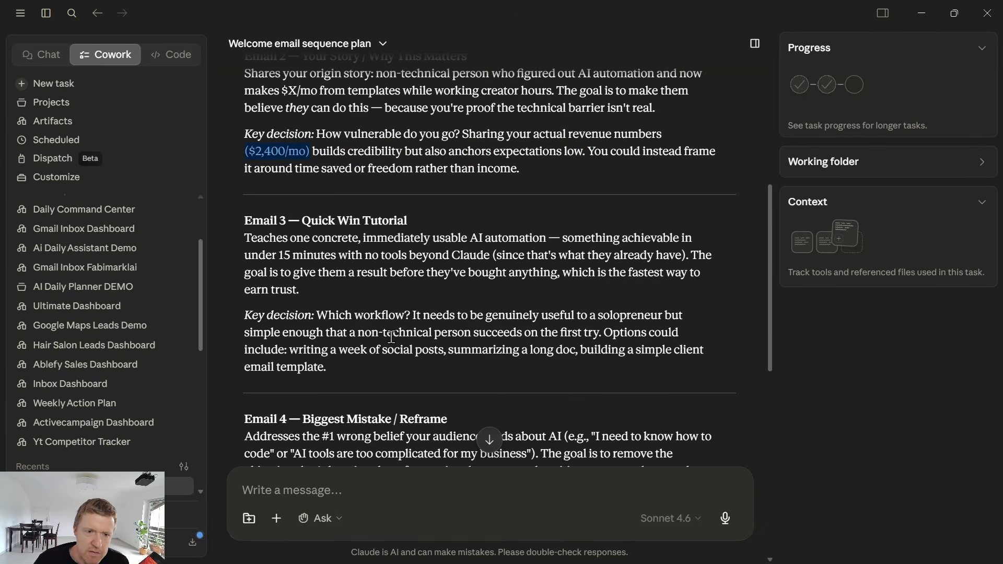
{"action": "left_click", "coordinate": [342, 489]}
{"action": "type", "text": "dont sh"}
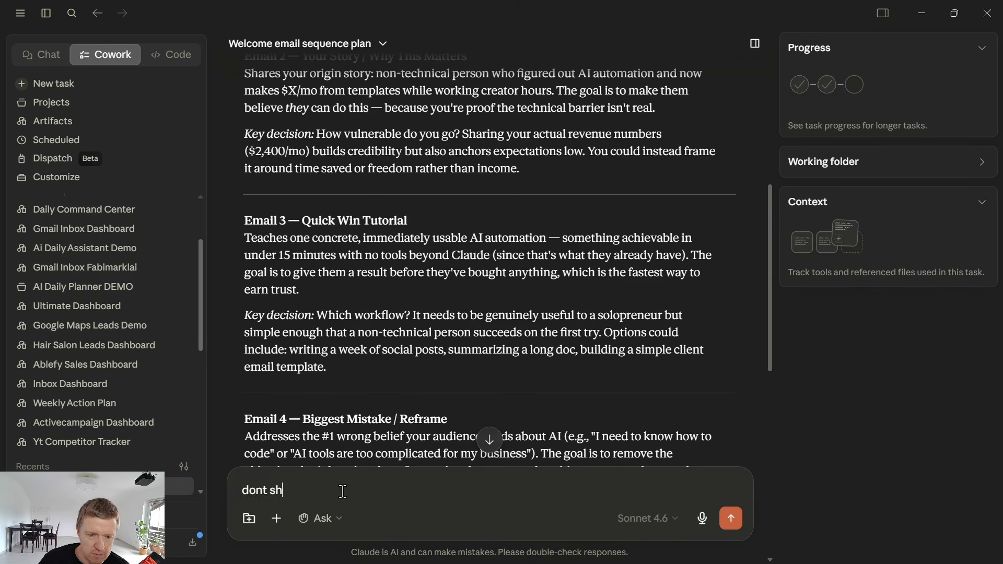
{"action": "type", "text": "are revenue numbers in em"}
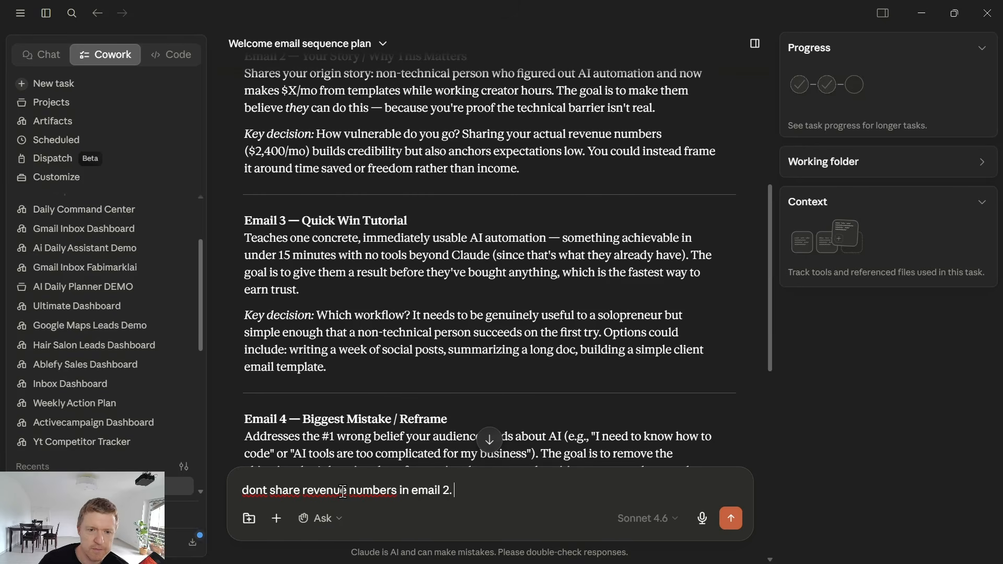
{"action": "type", "text": "ail 2."}
Add to the reply that the Claude Cowork email automation reply workflow can be used for email 3.
{"action": "left_click_drag", "start_coordinate": [244, 238], "coordinate": [534, 268]}
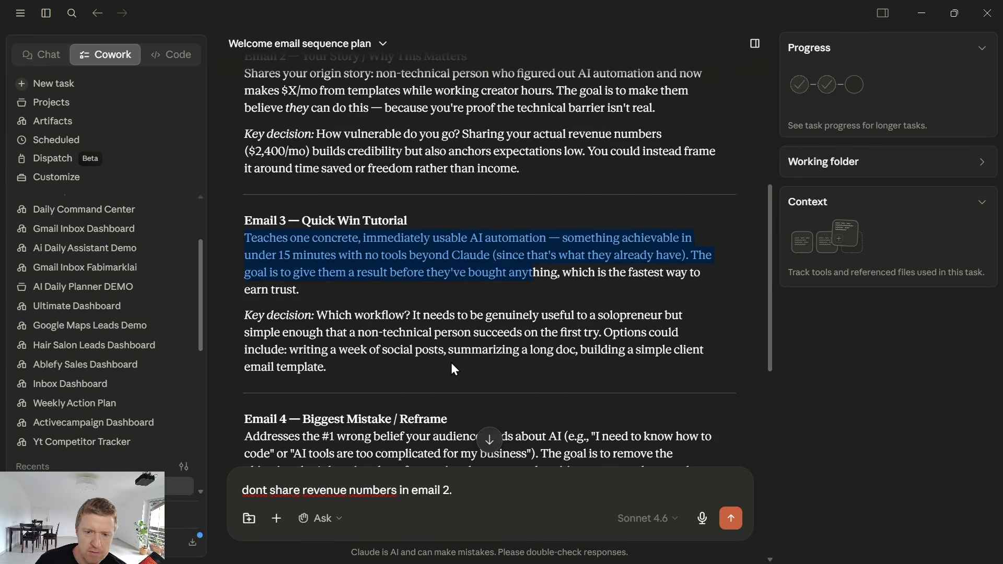
{"action": "left_click", "coordinate": [482, 493]}
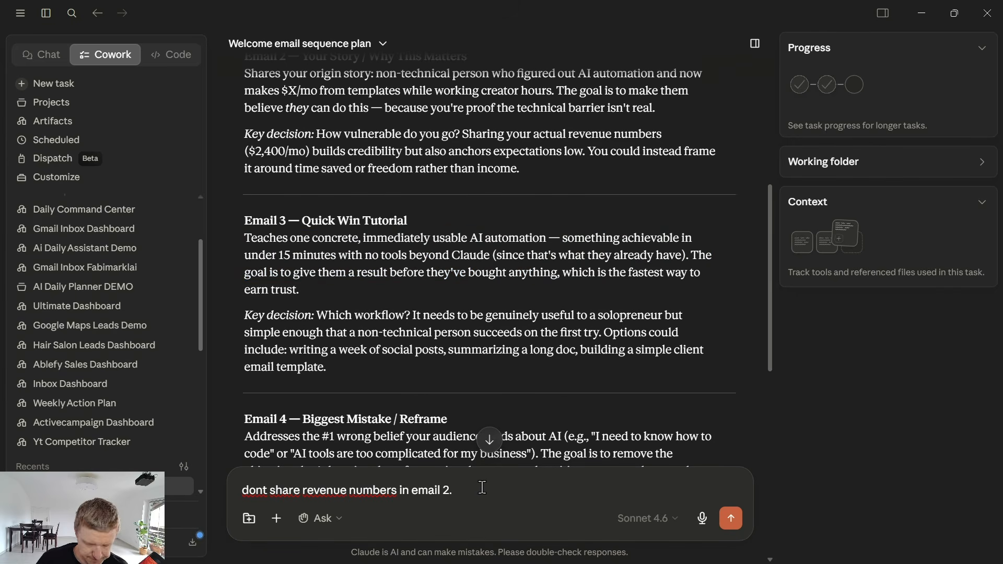
{"action": "type", "text": "the claude cow"}
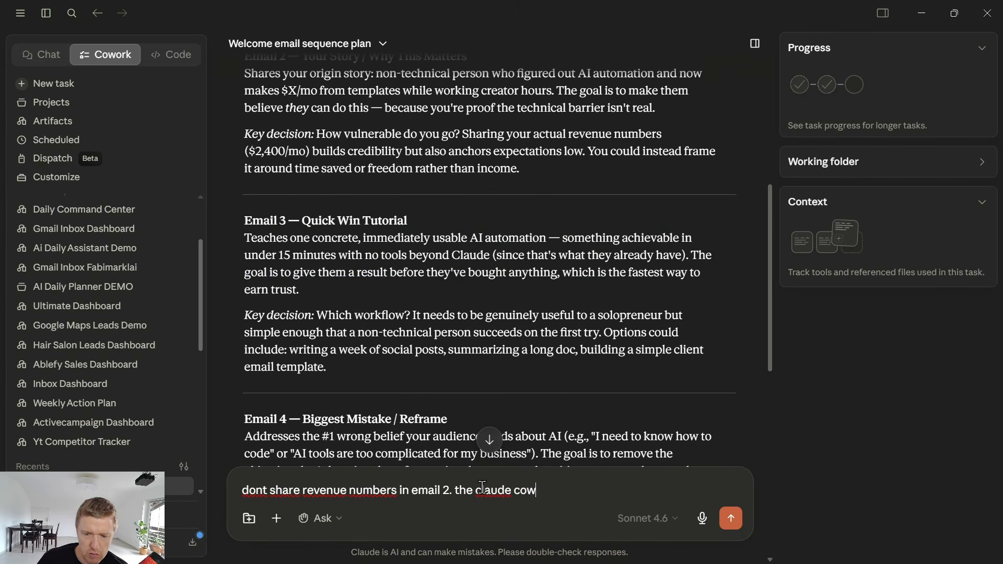
{"action": "type", "text": "ork email automation "}
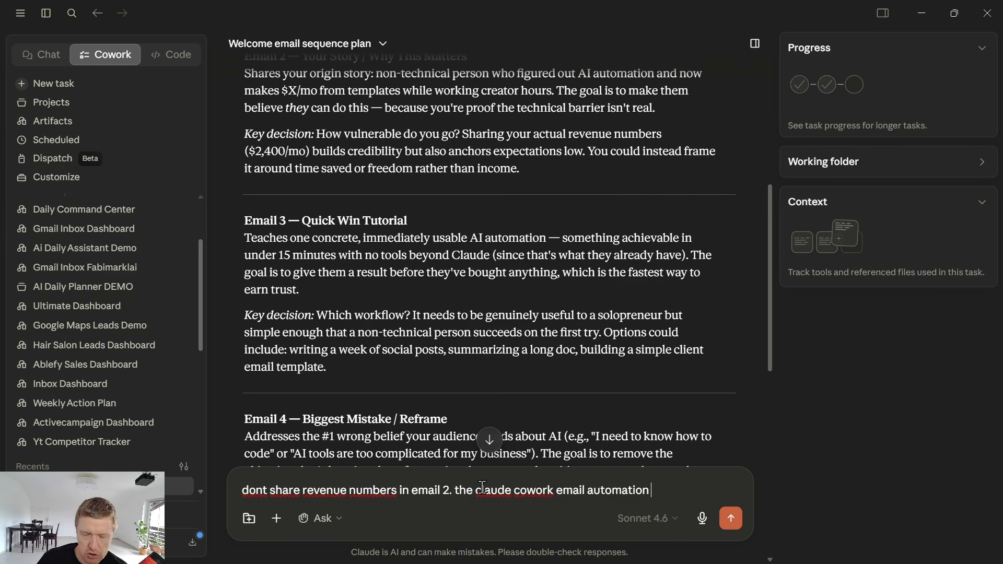
{"action": "type", "text": "reply workflow"}
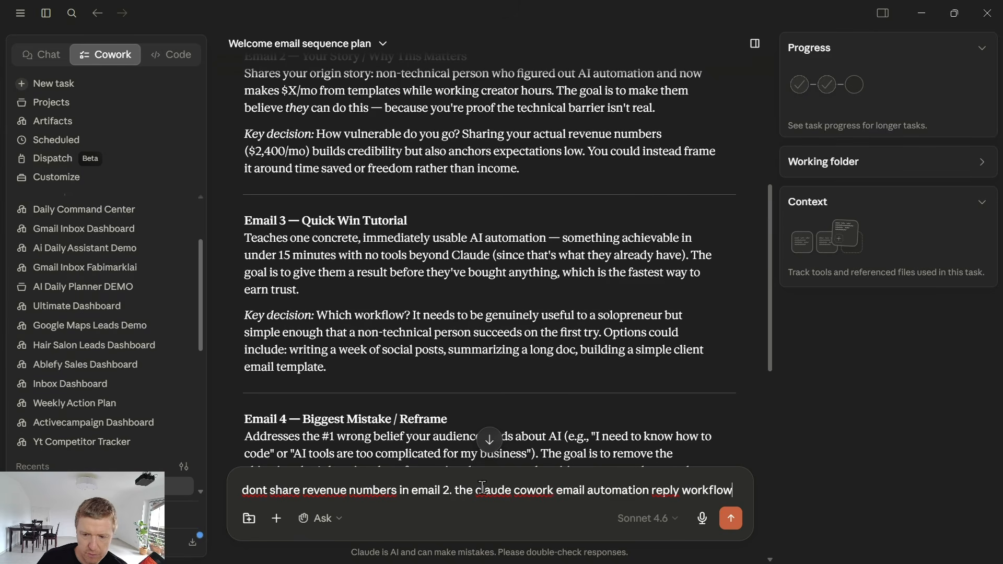
{"action": "type", "text": " can be usd for email"}
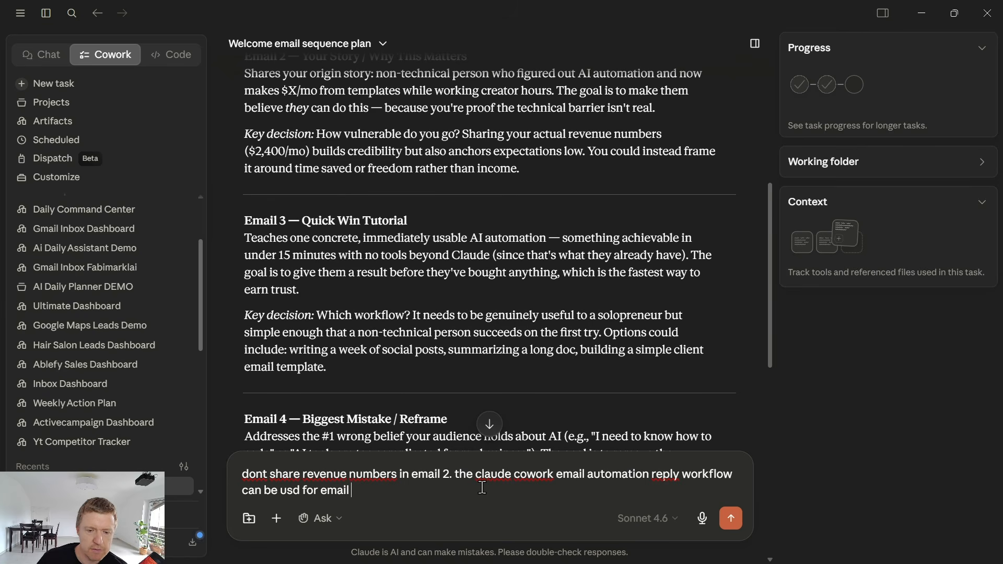
{"action": "type", "text": " 3."}
Examine Email 4's key decision about which audience belief to reframe and the example objections given for it.
{"action": "scroll", "coordinate": [344, 256], "scroll_direction": "down", "scroll_amount": 4}
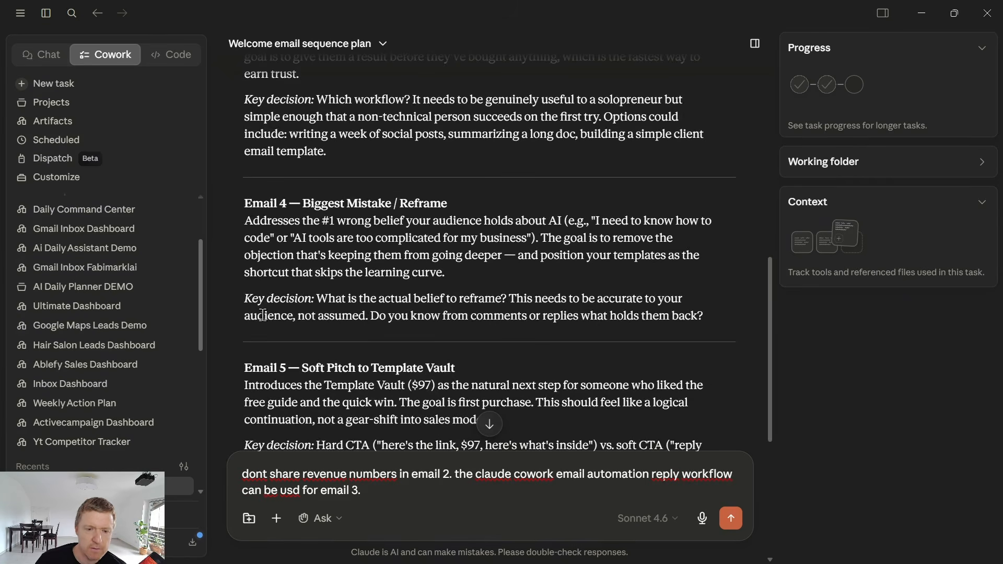
{"action": "left_click_drag", "start_coordinate": [318, 304], "coordinate": [510, 299]}
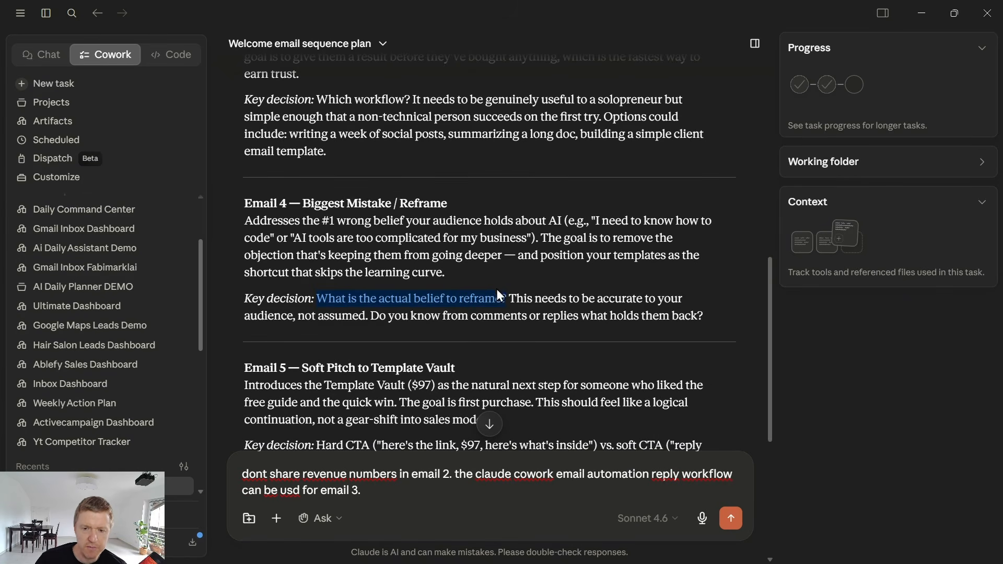
{"action": "left_click", "coordinate": [506, 299]}
{"action": "left_click_drag", "start_coordinate": [305, 316], "coordinate": [369, 316]}
{"action": "left_click", "coordinate": [367, 315]}
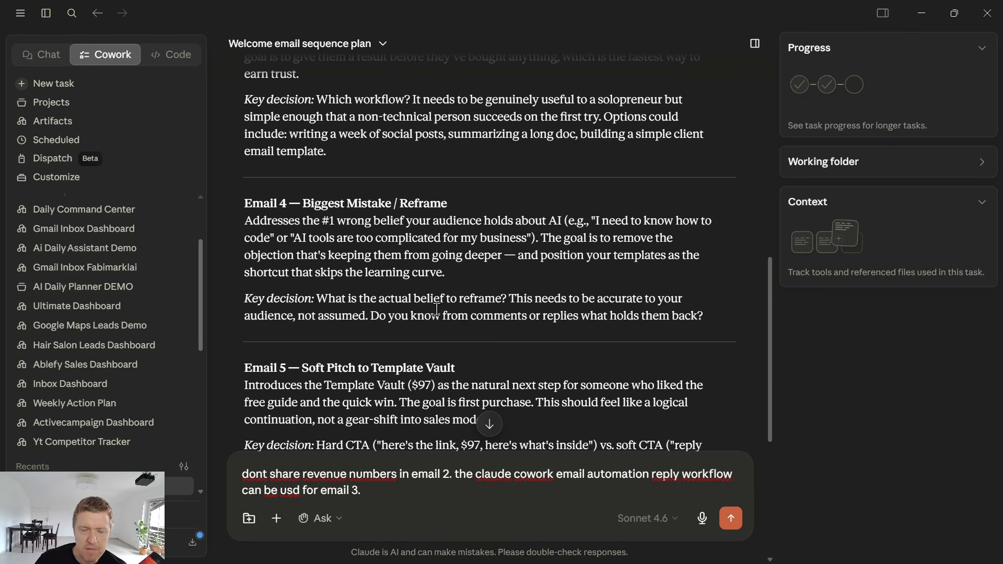
{"action": "left_click_drag", "start_coordinate": [601, 221], "coordinate": [679, 238]}
{"action": "left_click", "coordinate": [552, 254]}
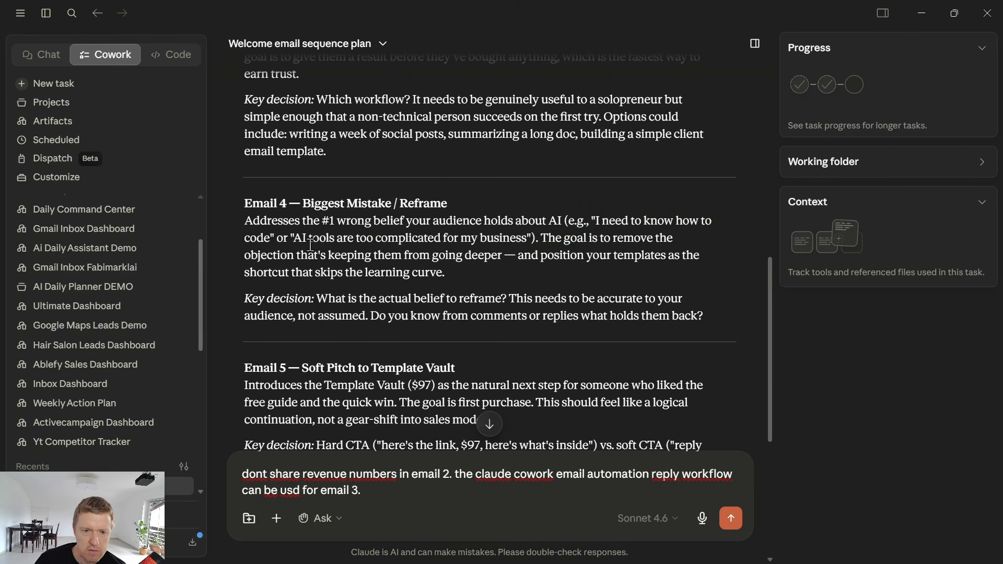
{"action": "left_click_drag", "start_coordinate": [293, 237], "coordinate": [531, 240]}
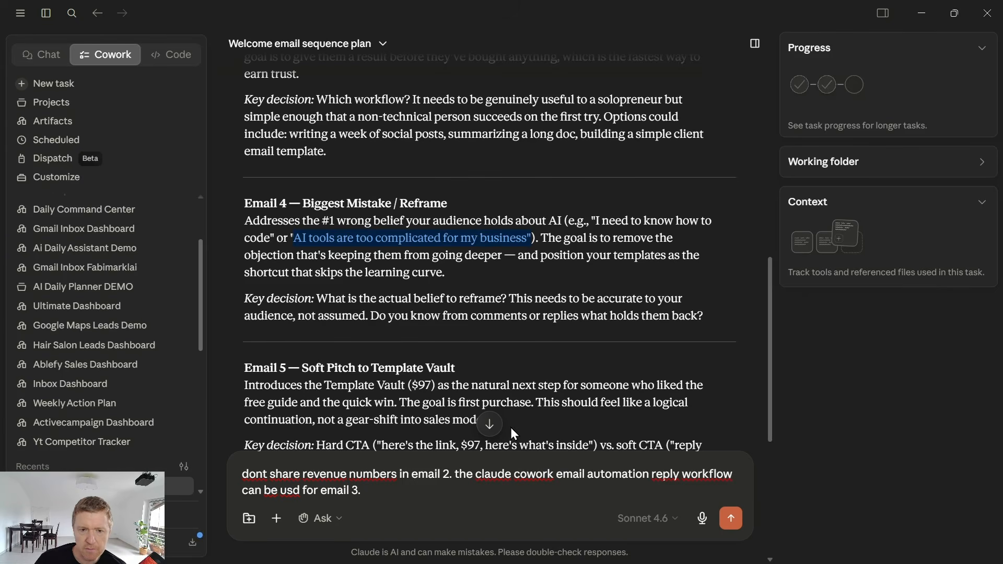
Add email 4's common objection: automation is too complicated to set up when people are not technical, get overwhelmed or are scared by a terminal or code.
{"action": "left_click", "coordinate": [417, 501]}
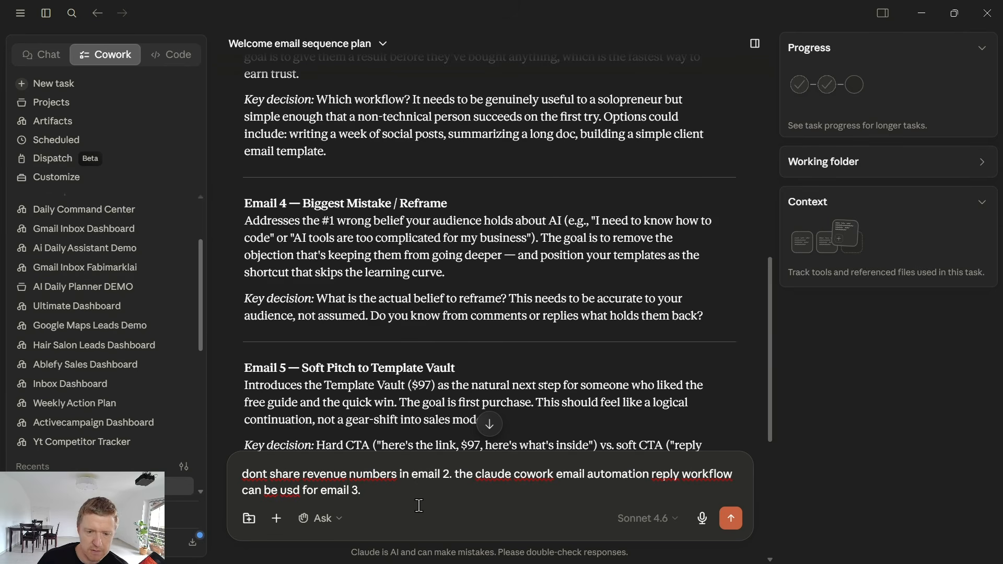
{"action": "type", "text": "for email 4: the common objection is that"}
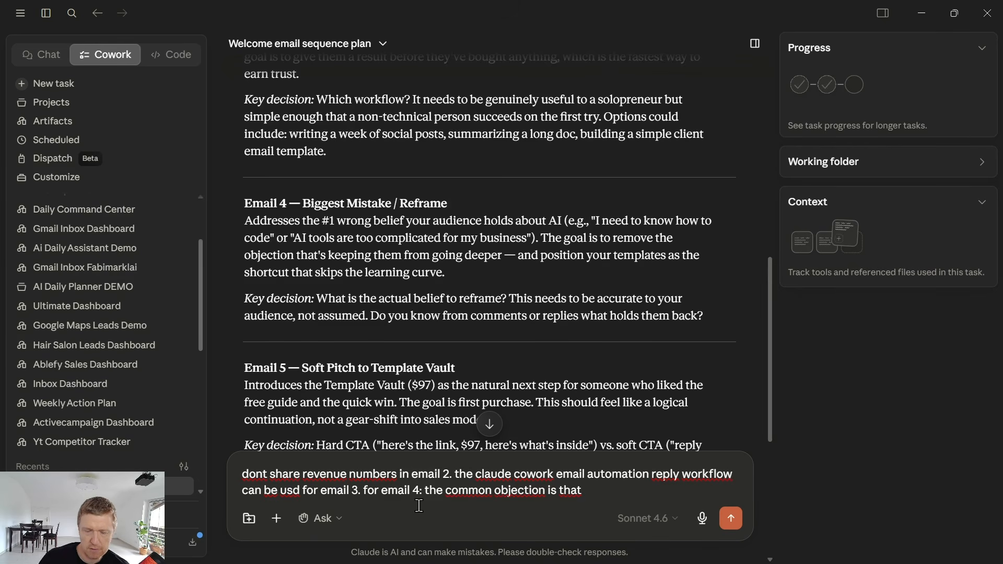
{"action": "type", "text": " its too com"}
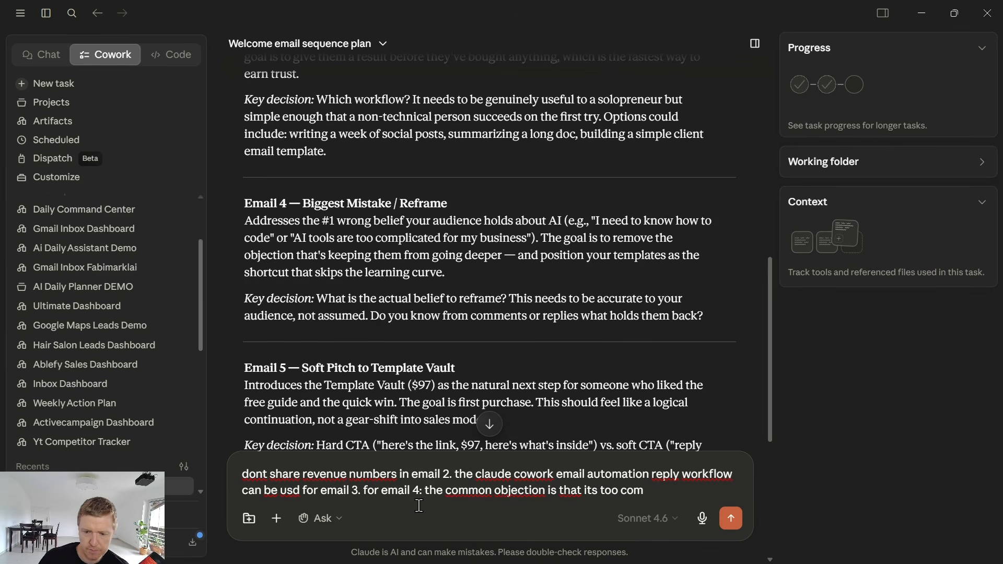
{"action": "type", "text": "plicated to setu"}
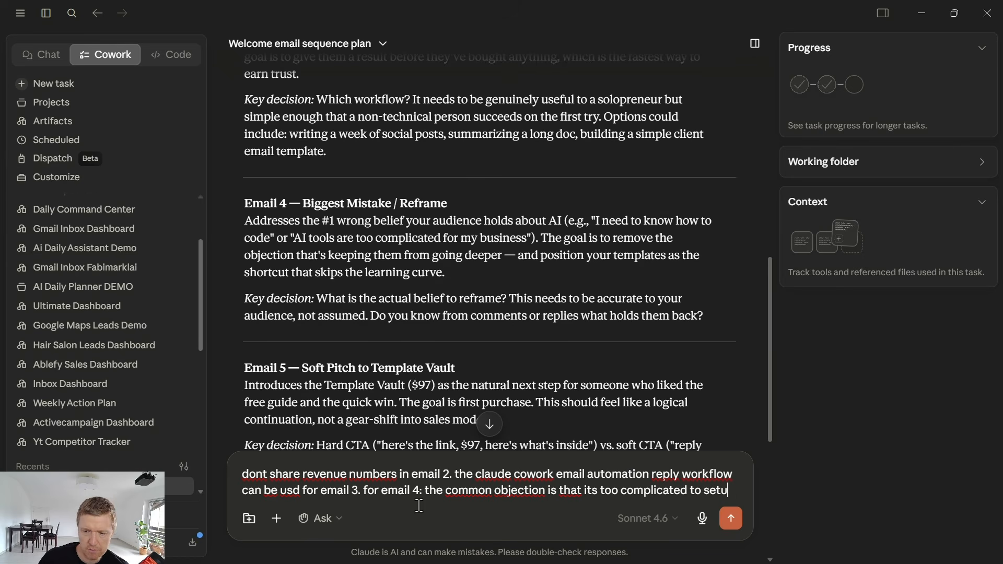
{"action": "type", "text": "p an autoamtion wghen"}
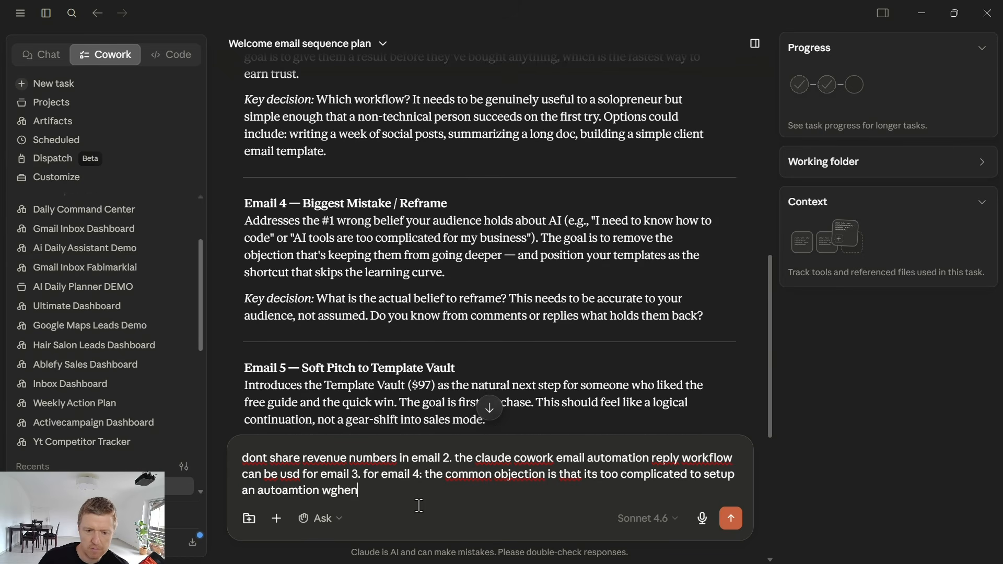
{"action": "key", "text": "BackSpace"}
{"action": "key", "text": "BackSpace"}
{"action": "key", "text": "BackSpace"}
{"action": "key", "text": "BackSpace"}
{"action": "type", "text": "hen people are not te"}
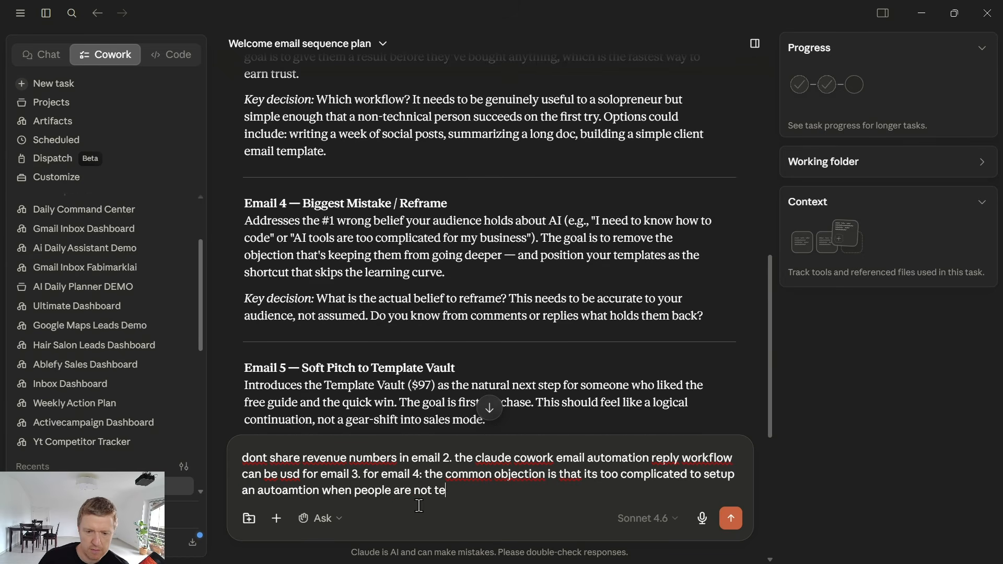
{"action": "type", "text": "chnical or"}
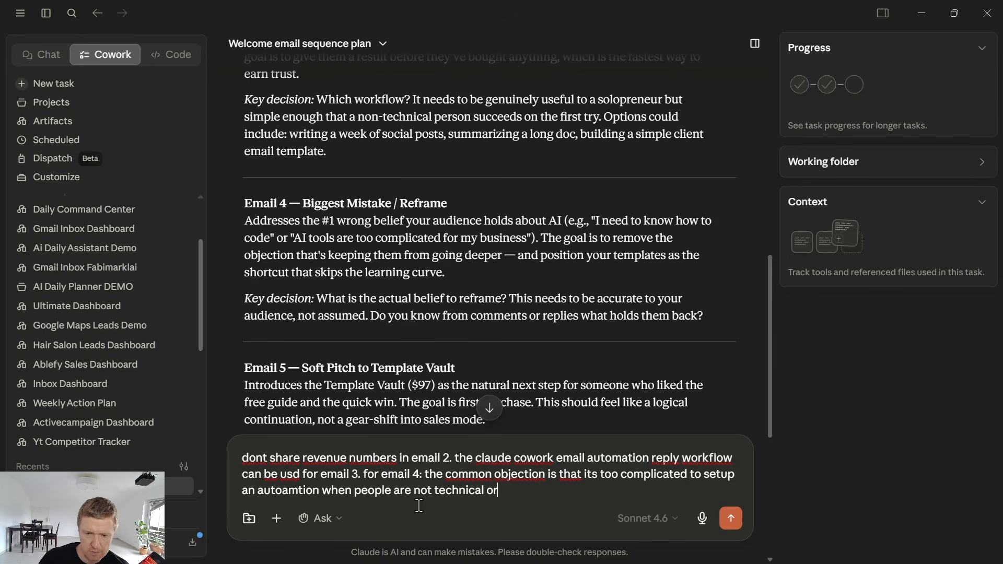
{"action": "type", "text": " get overwhelemde"}
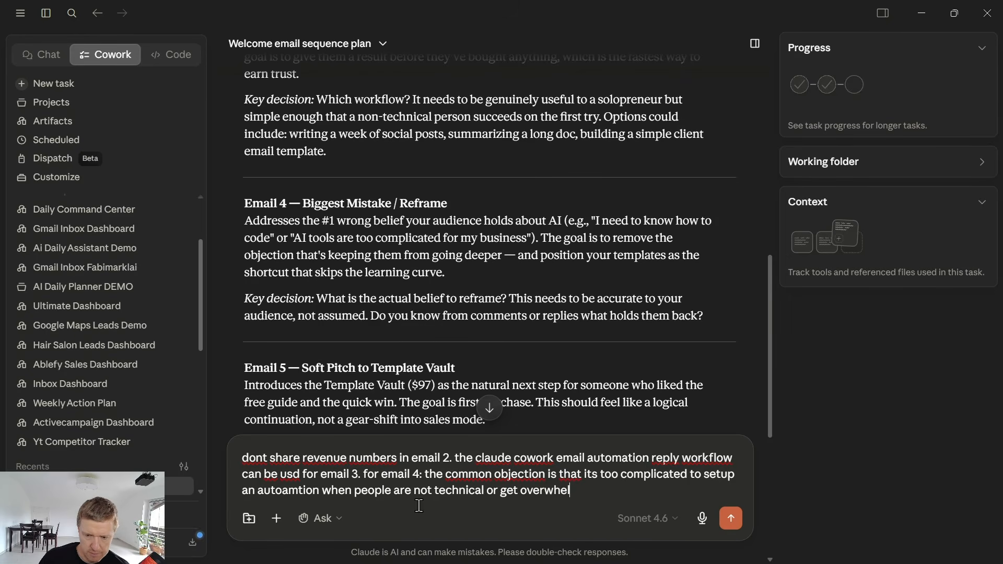
{"action": "type", "text": "ared when th"}
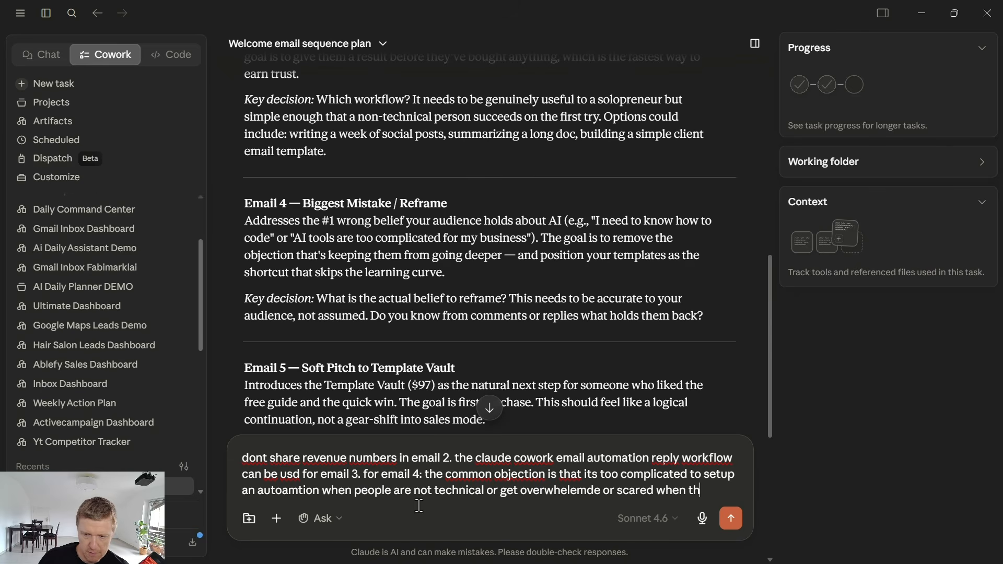
{"action": "type", "text": "ey see a terminal"}
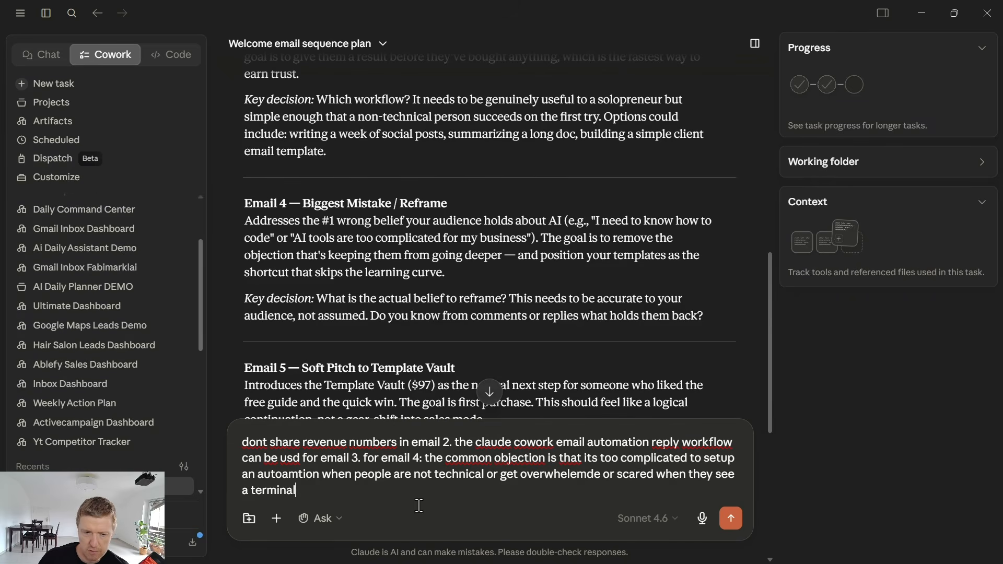
{"action": "type", "text": " or code."}
{"action": "key", "text": "shift+Return"}
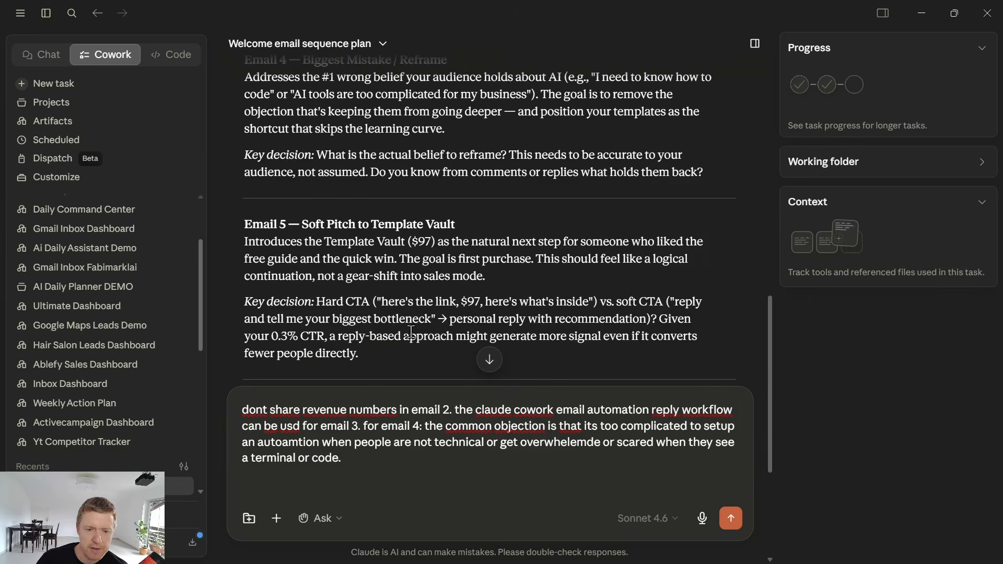
Add a new paragraph to the reply stating that email 5 is a 48 hour discount for 50%.
{"action": "left_click_drag", "start_coordinate": [316, 302], "coordinate": [382, 308]}
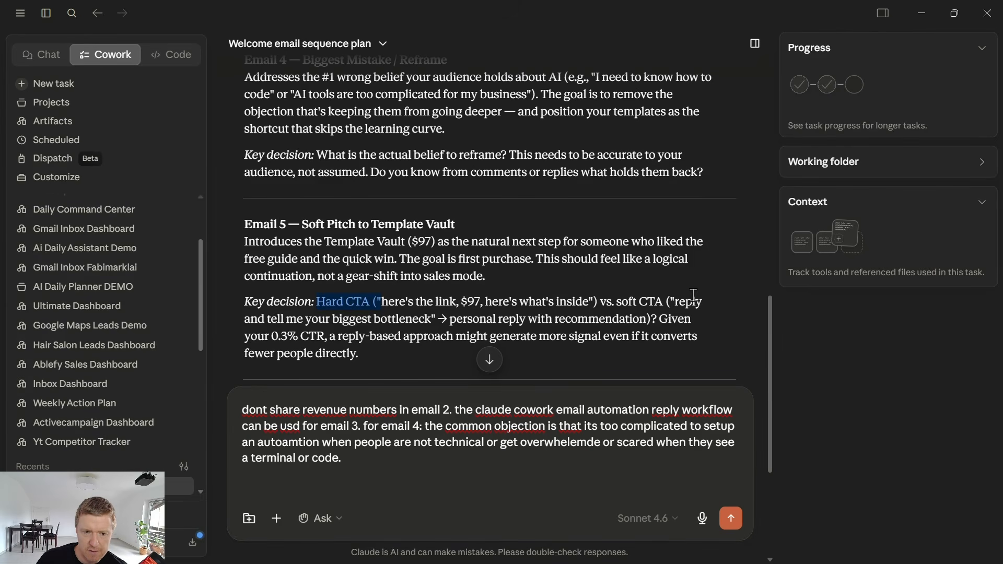
{"action": "left_click", "coordinate": [364, 313]}
{"action": "left_click", "coordinate": [350, 482]}
{"action": "type", "text": "for e"}
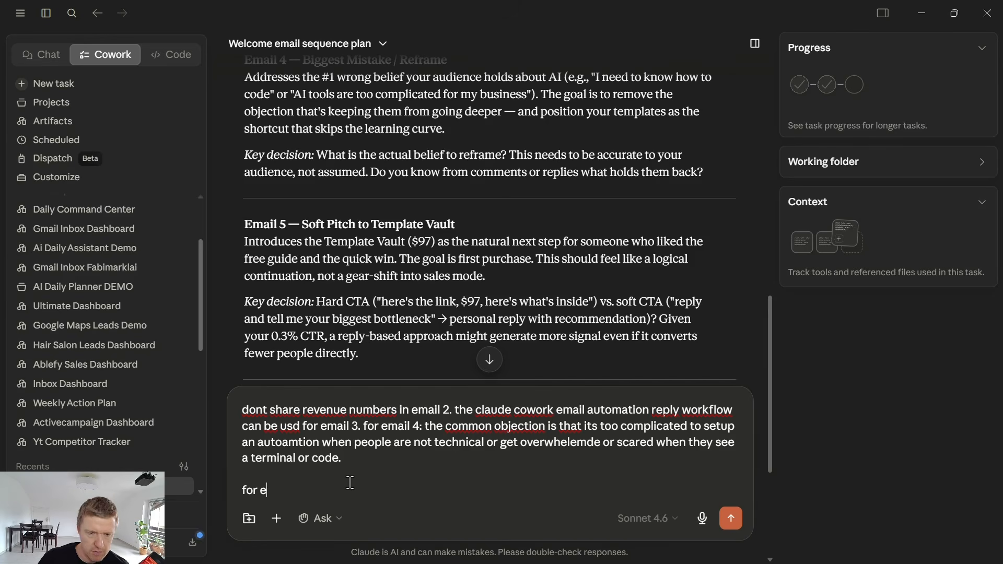
{"action": "type", "text": "mail 5: its a "}
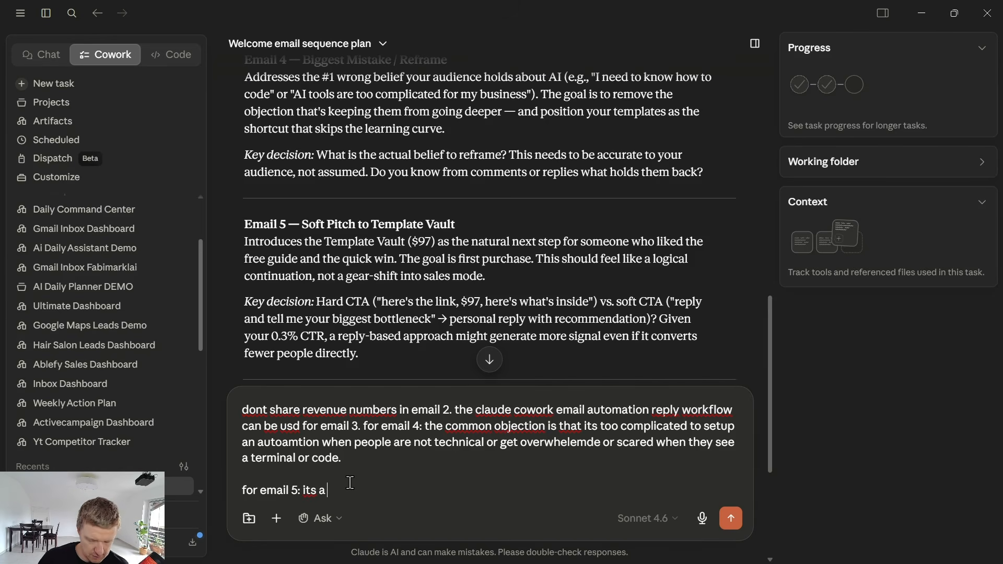
{"action": "type", "text": "48 hour disco"}
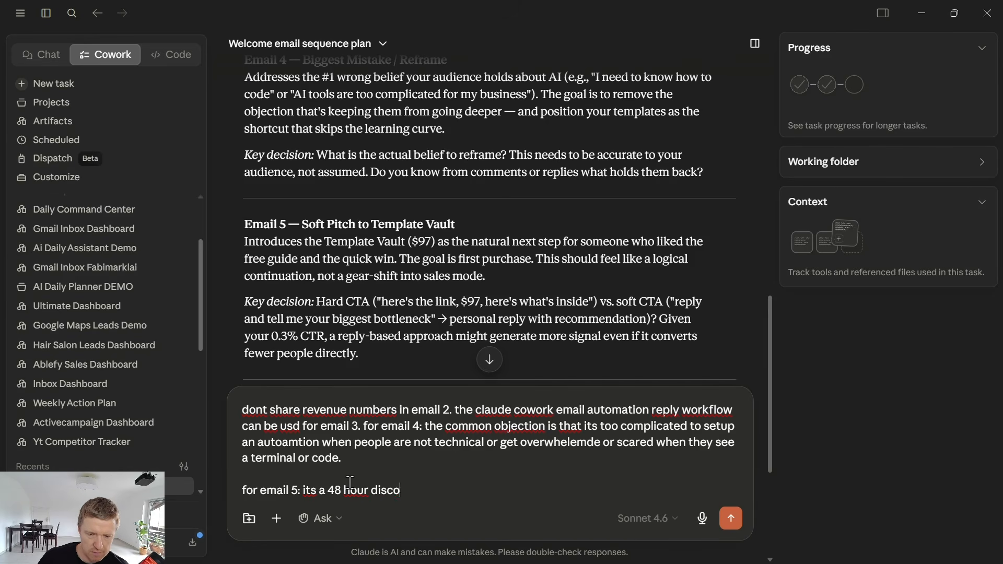
{"action": "type", "text": "unt for 50%. "}
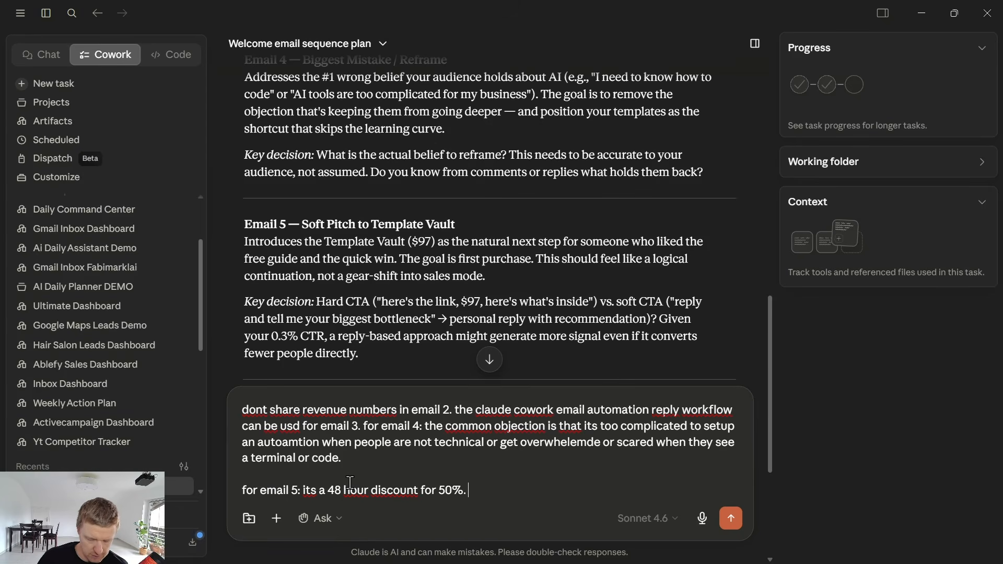
{"action": "type", "text": "so 97 inste"}
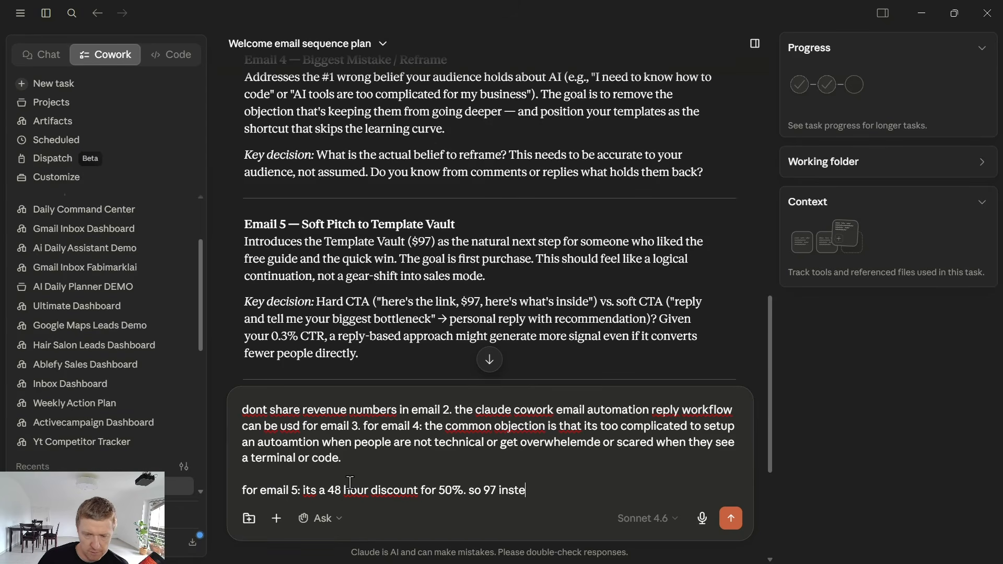
{"action": "type", "text": "ad of"}
{"action": "key", "text": "BackSpace"}
{"action": "key", "text": "BackSpace"}
{"action": "key", "text": "BackSpace"}
{"action": "key", "text": "BackSpace"}
{"action": "key", "text": "BackSpace"}
{"action": "key", "text": "BackSpace"}
{"action": "key", "text": "BackSpace"}
{"action": "key", "text": "BackSpace"}
{"action": "key", "text": "BackSpace"}
{"action": "key", "text": "BackSpace"}
{"action": "key", "text": "BackSpace"}
{"action": "key", "text": "BackSpace"}
{"action": "key", "text": "BackSpace"}
{"action": "key", "text": "BackSpace"}
{"action": "key", "text": "BackSpace"}
{"action": "key", "text": "BackSpace"}
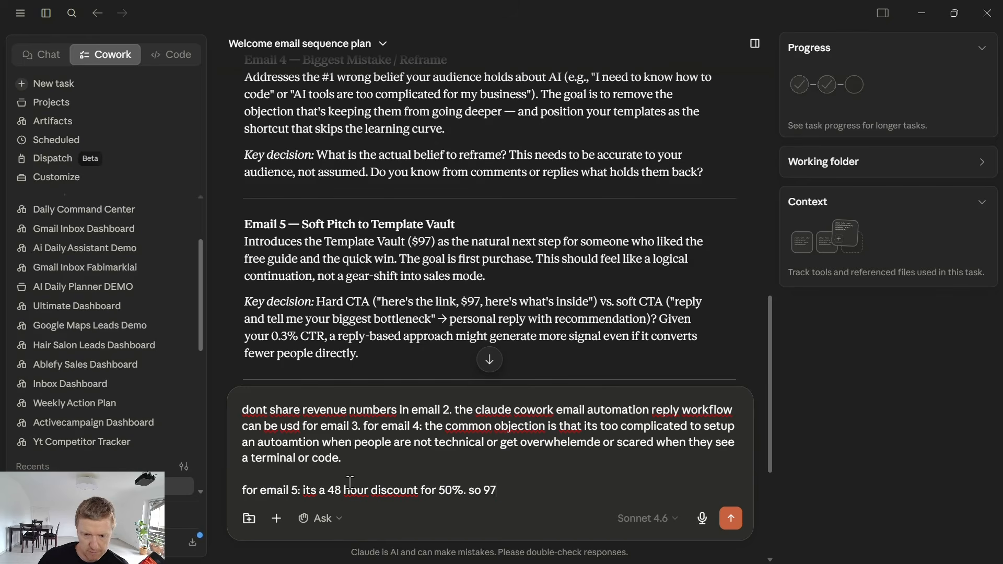
Add that the template subscription is monthly, and change the email 5 discount to 30%.
{"action": "type", "text": "my tmepalte su"}
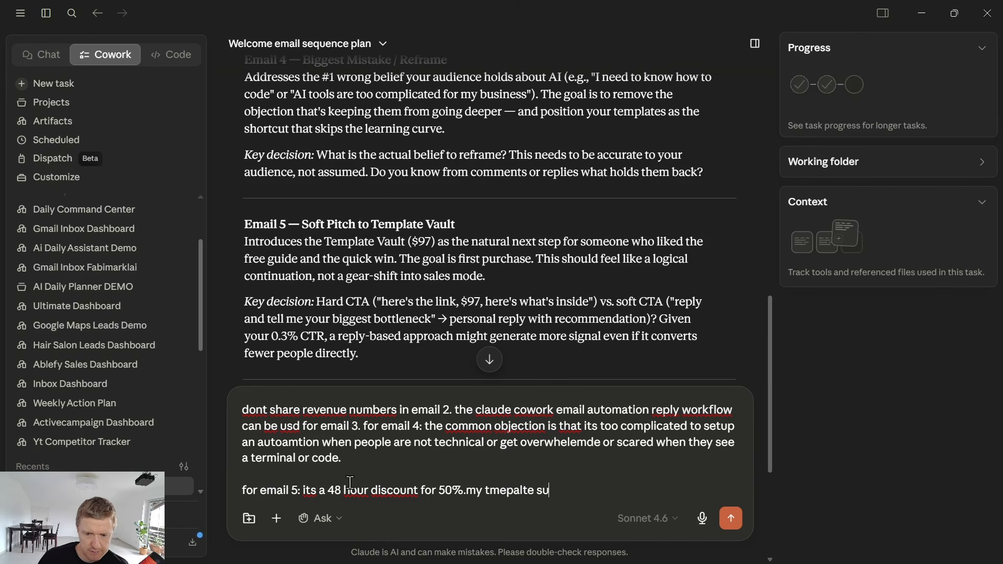
{"action": "type", "text": "bscription is monthly so"}
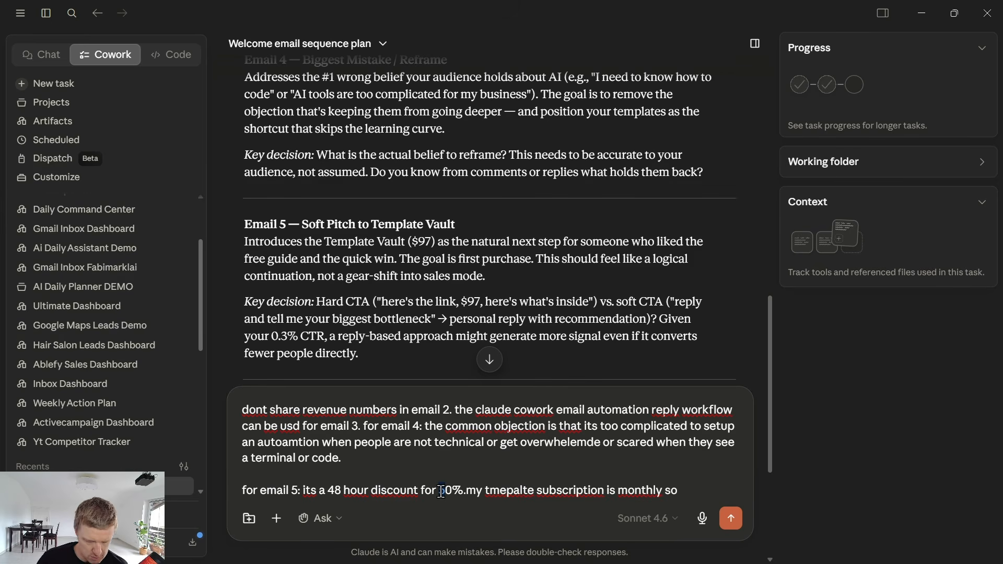
{"action": "type", "text": "3"}
Complete the subscription sentence with the normal price of 87 dollars for every quarter for full access.
{"action": "left_click", "coordinate": [692, 490]}
{"action": "type", "text": "normal price i"}
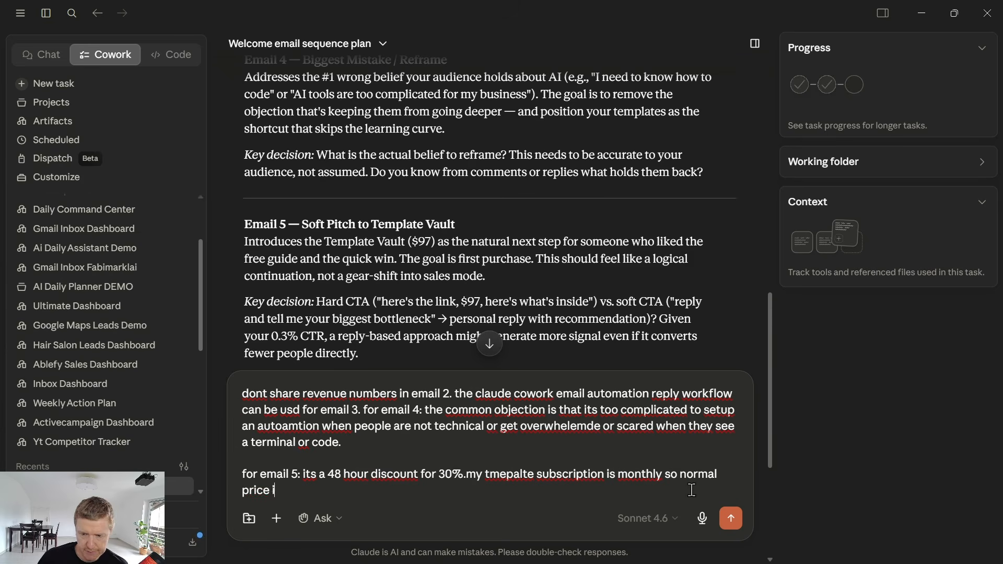
{"action": "type", "text": "s 87 do"}
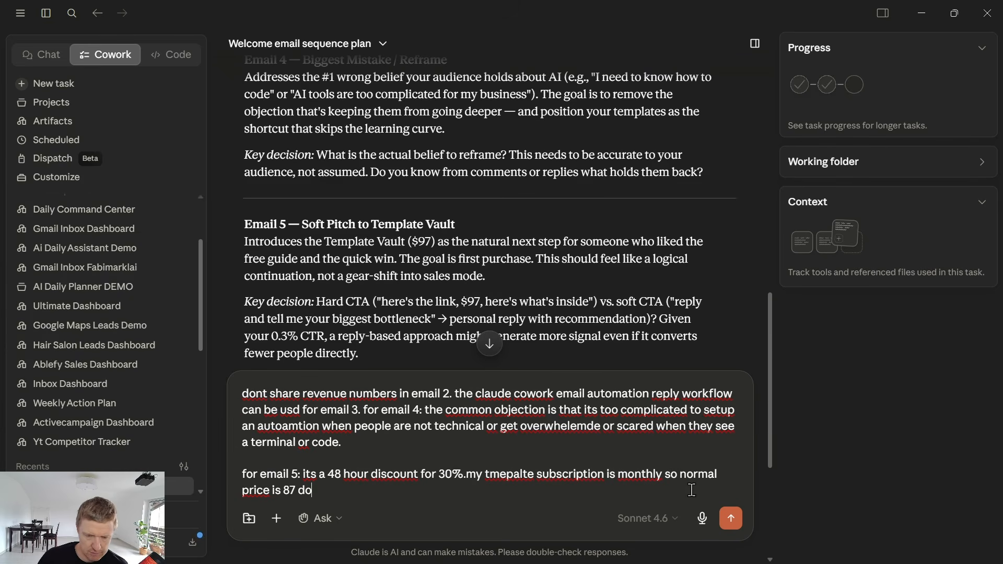
{"action": "type", "text": "lalrs for every wq"}
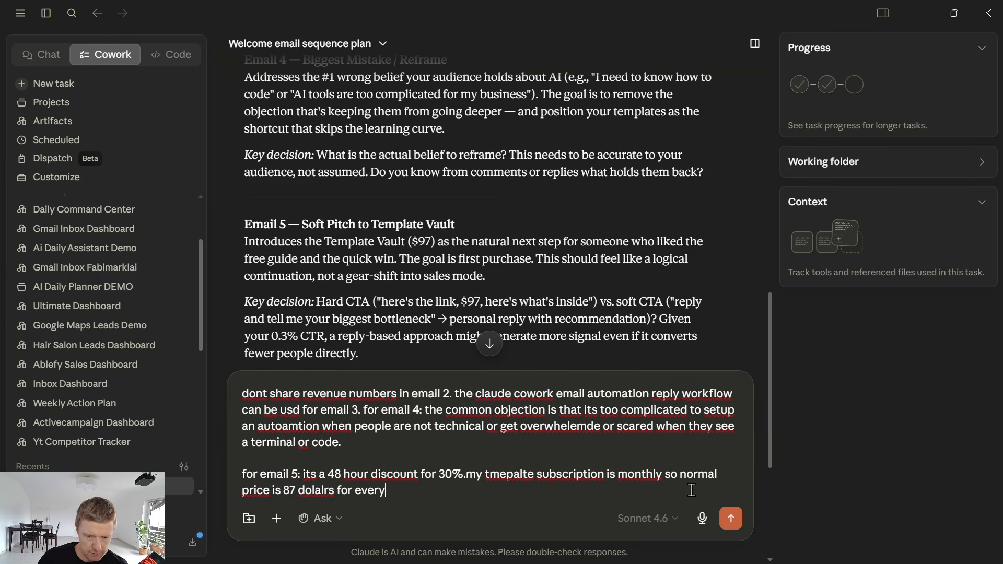
{"action": "key", "text": "BackSpace"}
{"action": "key", "text": "BackSpace"}
{"action": "type", "text": "quarter for ful"}
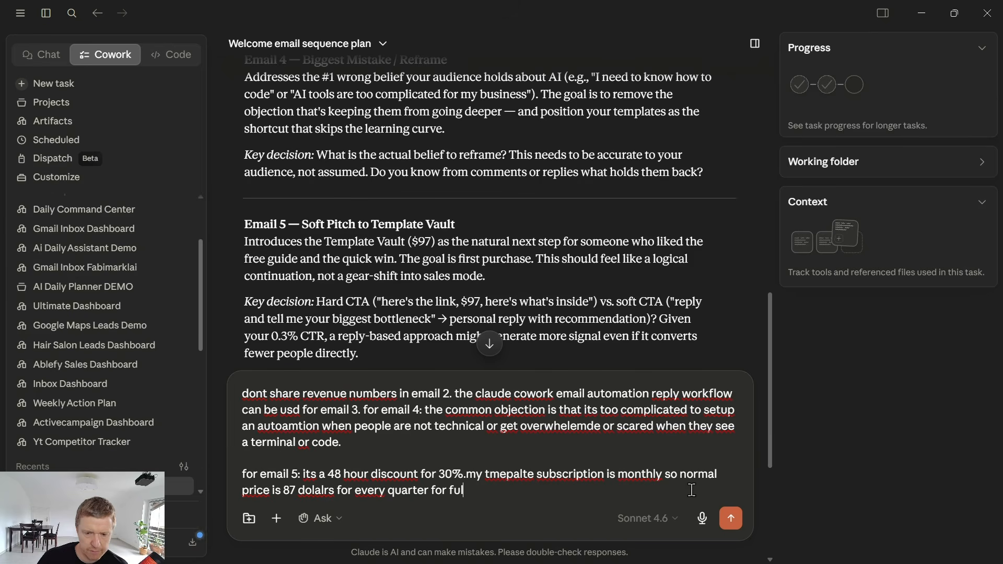
{"action": "type", "text": "l access."}
Check the suggested send timing and end the reply with a separate line saying "pick your timing.".
{"action": "scroll", "coordinate": [540, 340], "scroll_direction": "down", "scroll_amount": 4}
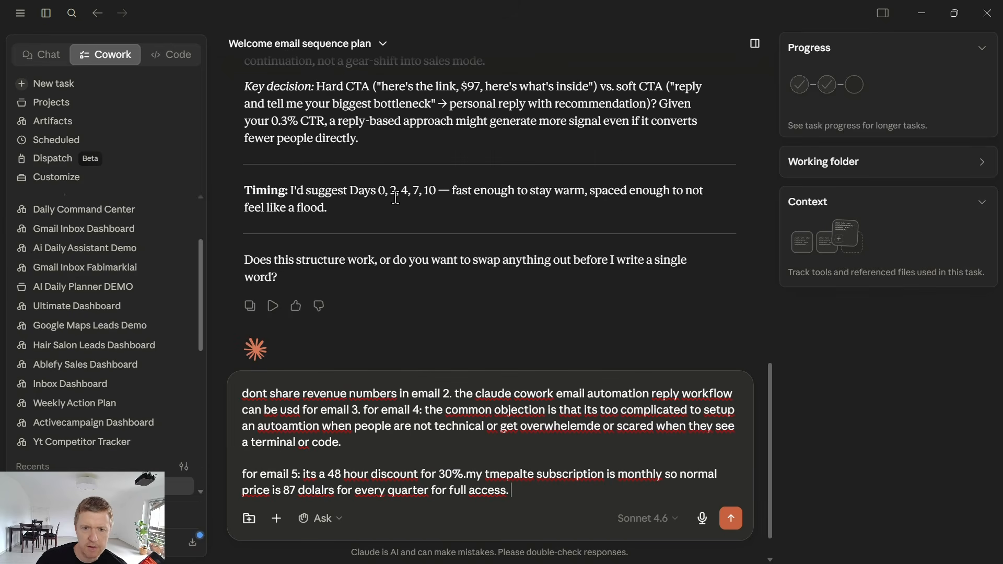
{"action": "key", "text": "shift+Return"}
{"action": "key", "text": "shift+Return"}
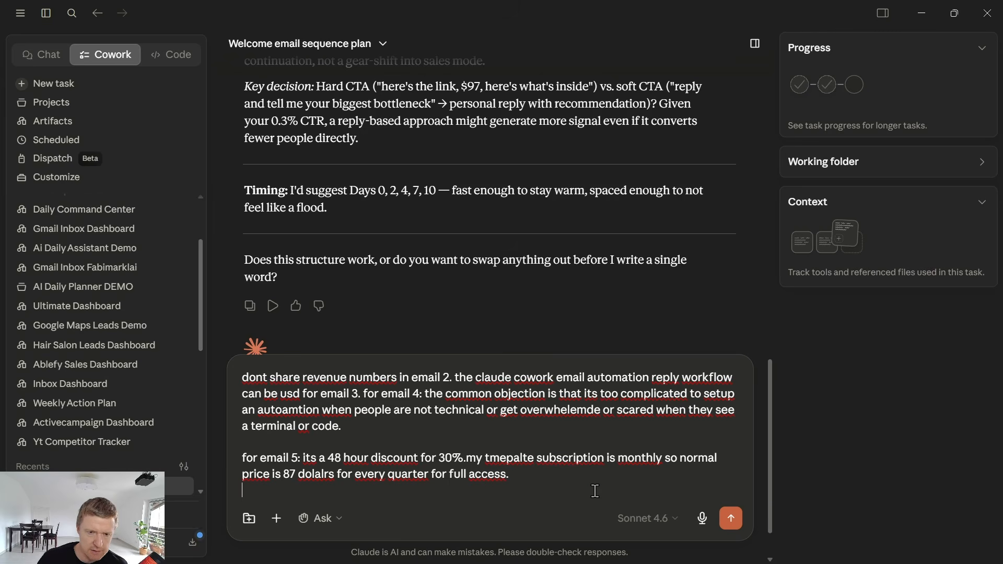
{"action": "type", "text": "pick your timing."}
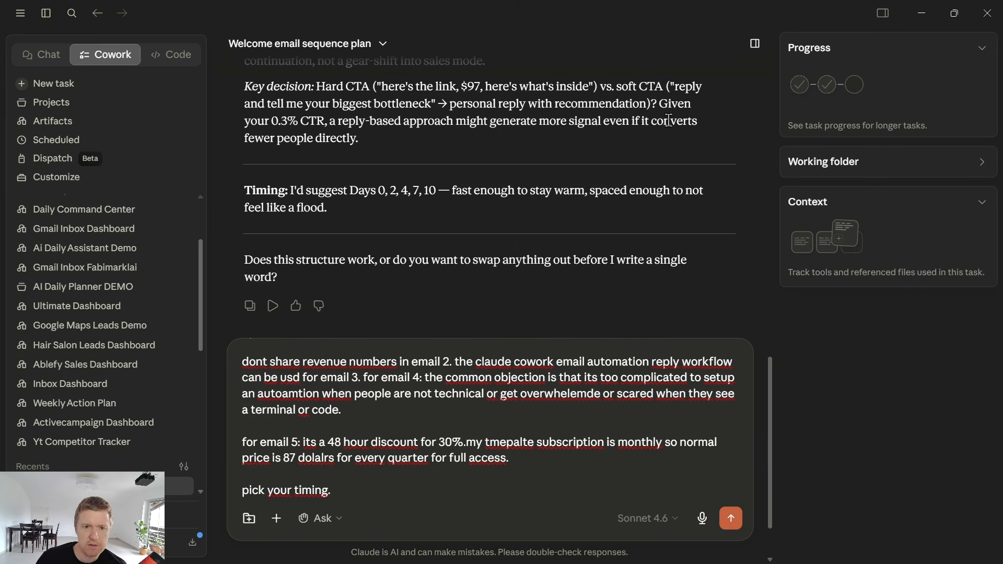
Review the plan from Email 1 through Email 5 once more and send the reply.
{"action": "scroll", "coordinate": [486, 195], "scroll_direction": "up", "scroll_amount": 10}
{"action": "scroll", "coordinate": [458, 181], "scroll_direction": "up", "scroll_amount": 10}
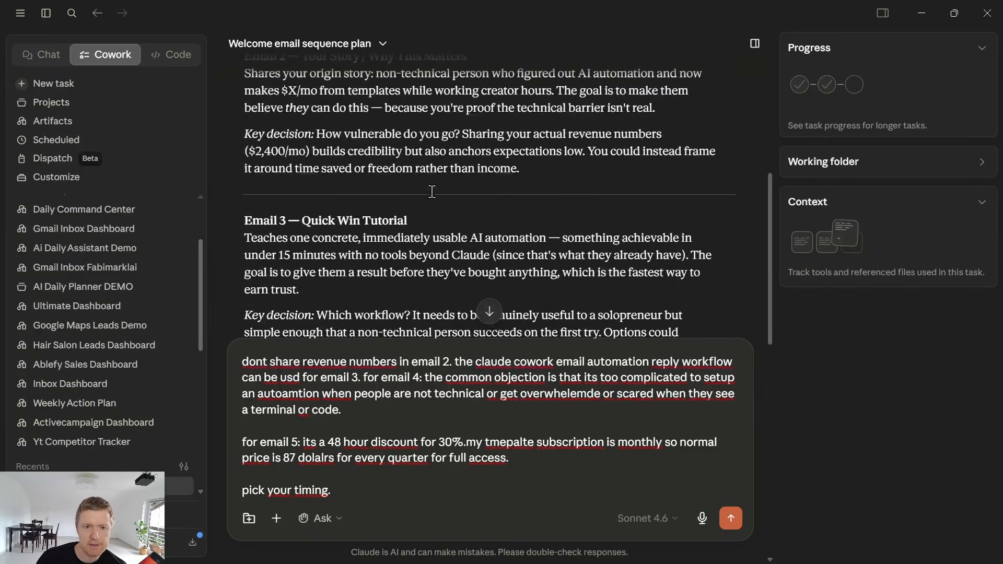
{"action": "left_click_drag", "start_coordinate": [297, 124], "coordinate": [444, 125]}
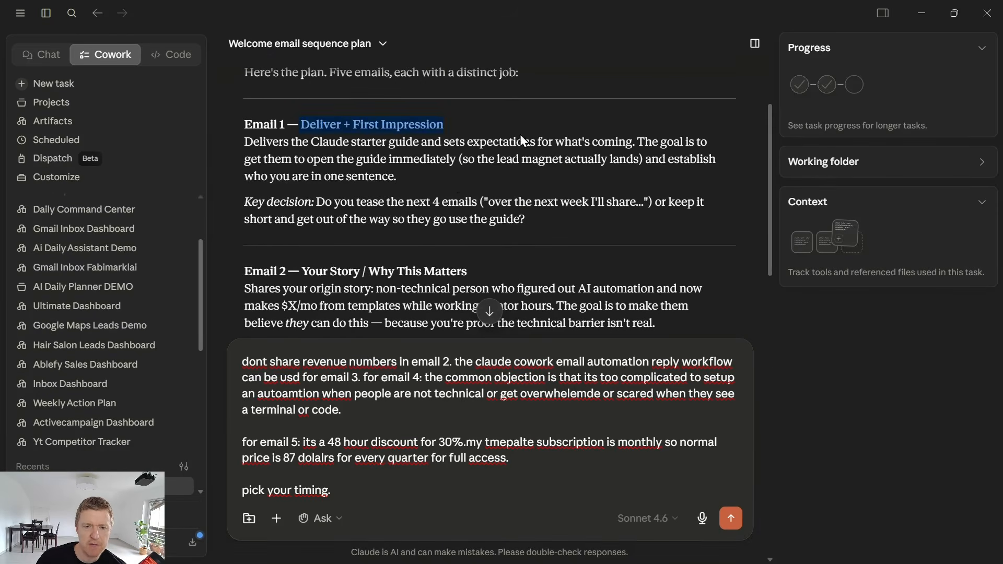
{"action": "scroll", "coordinate": [444, 157], "scroll_direction": "down", "scroll_amount": 3}
{"action": "left_click_drag", "start_coordinate": [323, 128], "coordinate": [448, 147]}
{"action": "scroll", "coordinate": [443, 235], "scroll_direction": "down", "scroll_amount": 5}
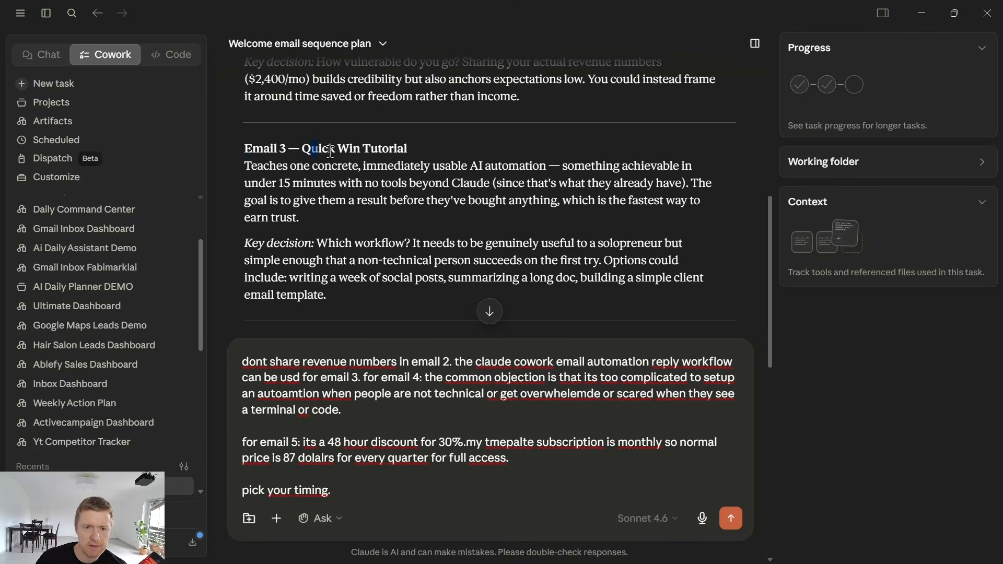
{"action": "scroll", "coordinate": [390, 247], "scroll_direction": "down", "scroll_amount": 6}
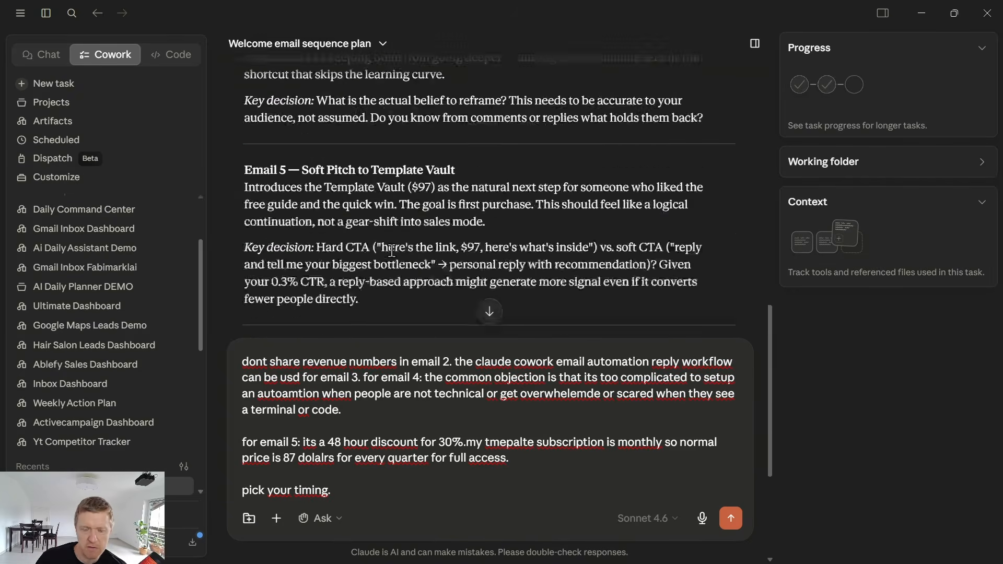
{"action": "left_click", "coordinate": [736, 521]}
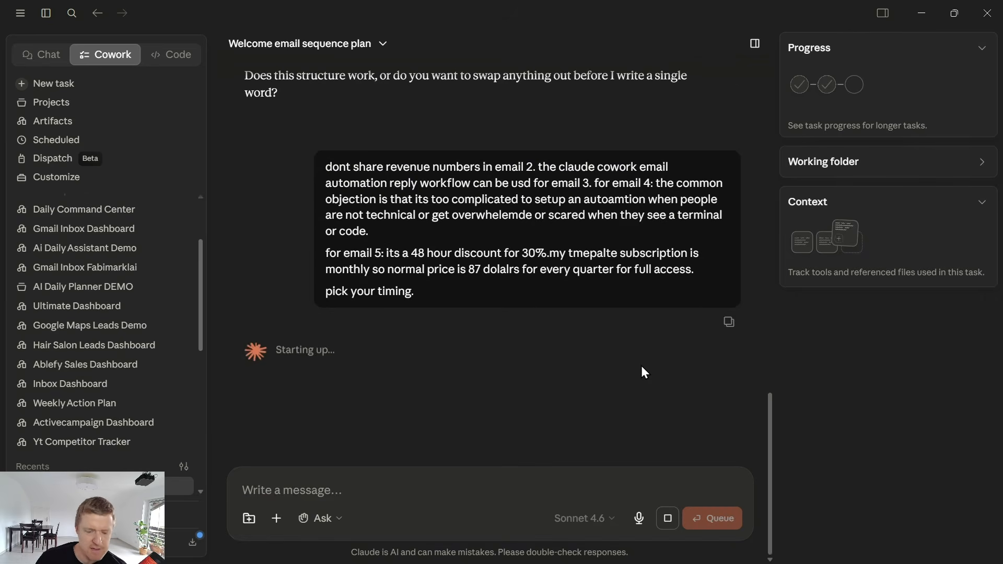
Examine the original prompt's instruction to stop and ask for approval of the plan before writing.
{"action": "scroll", "coordinate": [458, 309], "scroll_direction": "up", "scroll_amount": 6}
{"action": "scroll", "coordinate": [458, 309], "scroll_direction": "up", "scroll_amount": 10}
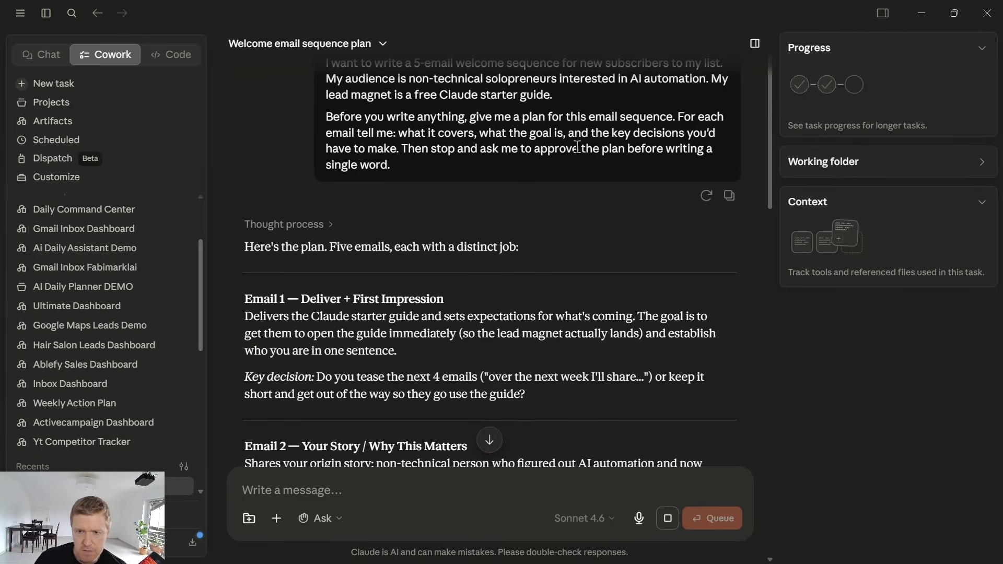
{"action": "left_click_drag", "start_coordinate": [591, 135], "coordinate": [401, 150]}
{"action": "scroll", "coordinate": [424, 333], "scroll_direction": "down", "scroll_amount": 16}
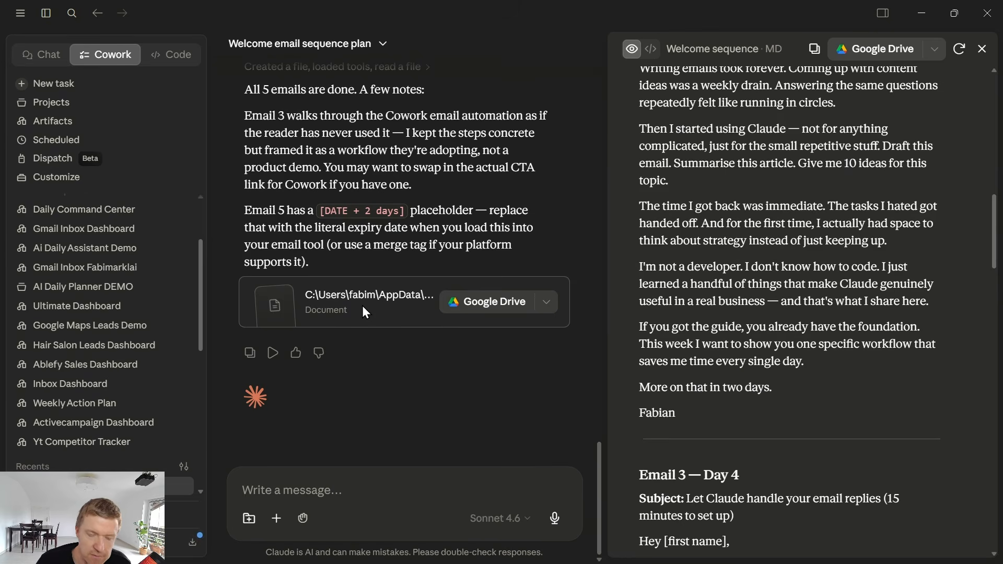
Enter a prompt requesting a one-question-at-a-time interview about aim, audience, success and past attempts, followed by a plan summary for approval.
{"action": "scroll", "coordinate": [560, 293], "scroll_direction": "down", "scroll_amount": 6}
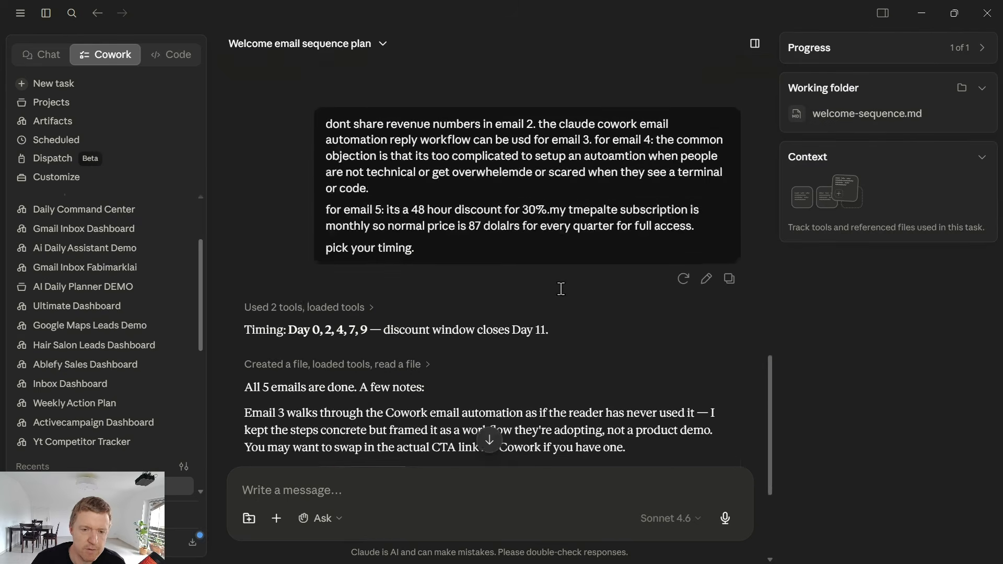
{"action": "scroll", "coordinate": [560, 289], "scroll_direction": "down", "scroll_amount": 2}
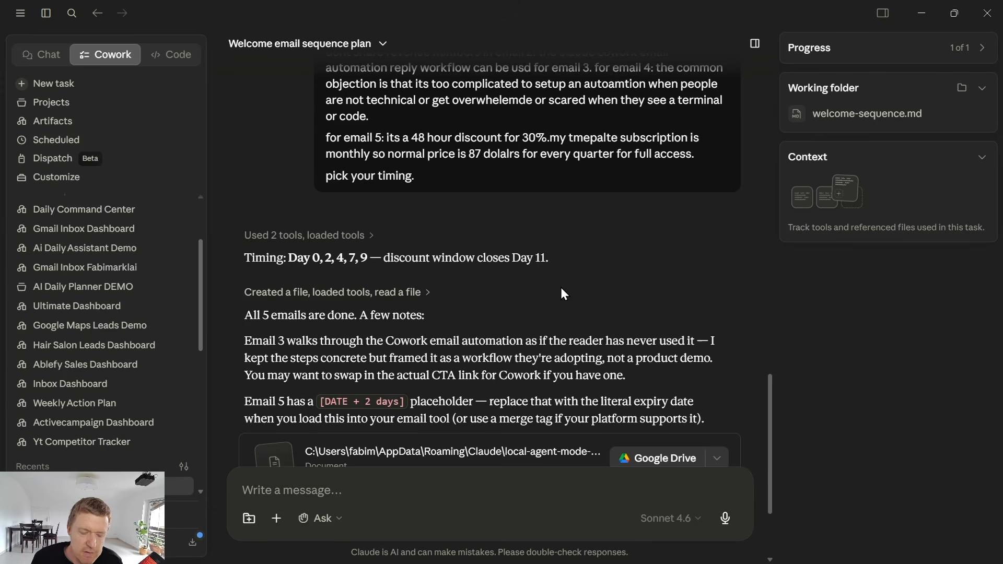
{"action": "scroll", "coordinate": [561, 289], "scroll_direction": "down", "scroll_amount": 3}
{"action": "type", "text": "Before you write anything else, I want you to interview me first. Ask me one question at a time and wait for my answer before asking the next one. Help me get clear on: - What I'm really trying to create - Who this is specifically for, and who it is NOT for - What success looks like - What I've already tried that didn't work Once you have everything you need, summarize it back to me as a plan — then ask me to approve it before you write anything."}
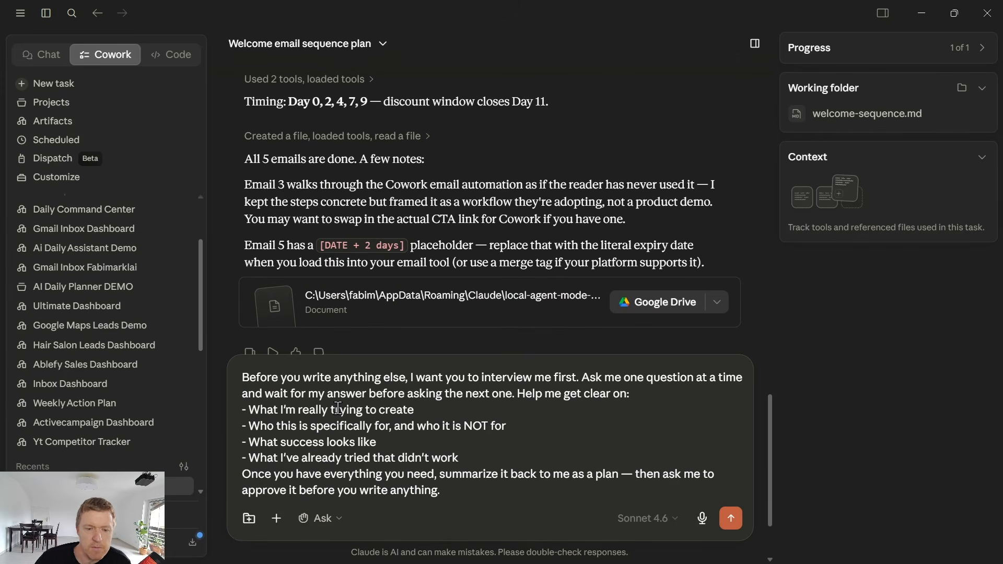
Reword the opening of the interview prompt to "Before you write any email".
{"action": "double_click", "coordinate": [400, 383]}
{"action": "key", "text": "BackSpace"}
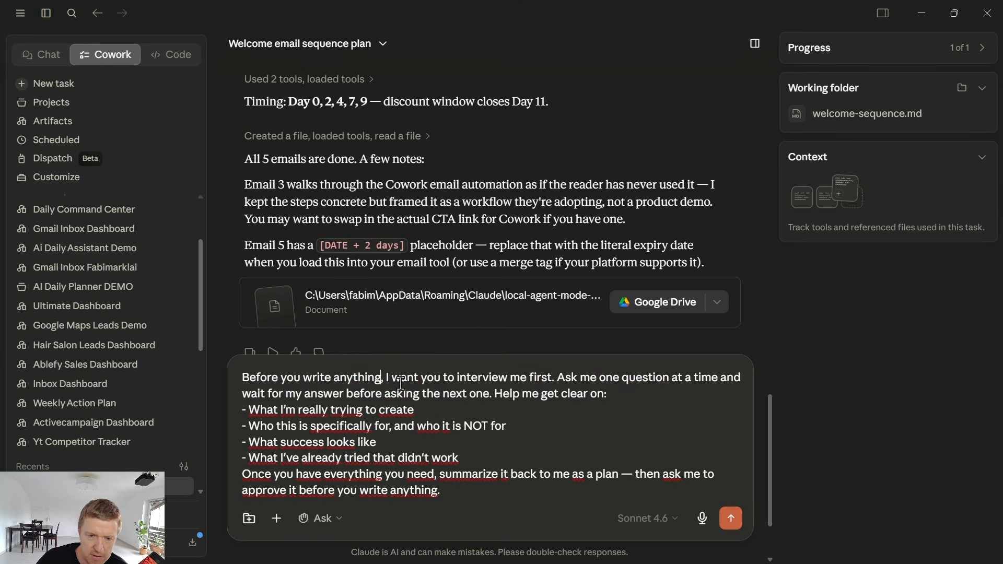
{"action": "key", "text": "BackSpace"}
{"action": "key", "text": "BackSpace"}
{"action": "key", "text": "BackSpace"}
{"action": "key", "text": "BackSpace"}
{"action": "key", "text": "BackSpace"}
{"action": "key", "text": "BackSpace"}
{"action": "type", "text": "email"}
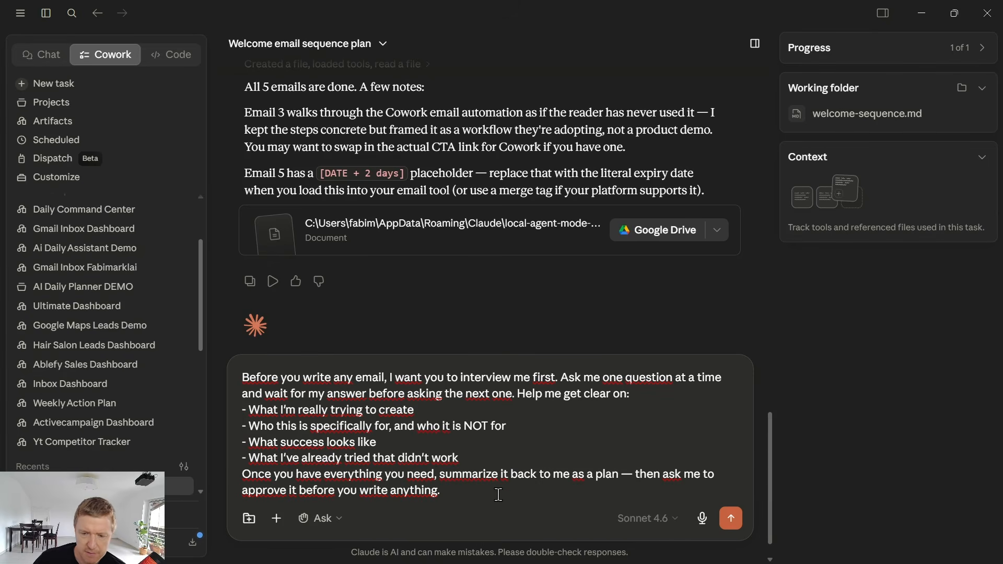
Extend the prompt's summary request to include an outline for each email, and send the prompt.
{"action": "left_click", "coordinate": [616, 473]}
{"action": "type", "text": "and opu"}
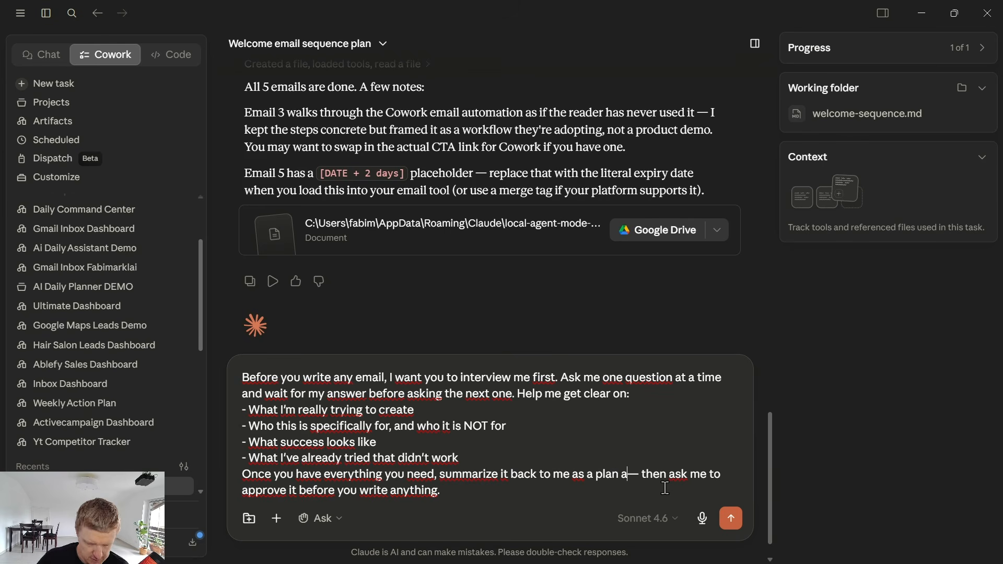
{"action": "key", "text": "BackSpace"}
{"action": "key", "text": "BackSpace"}
{"action": "type", "text": "utlien fro each eamil"}
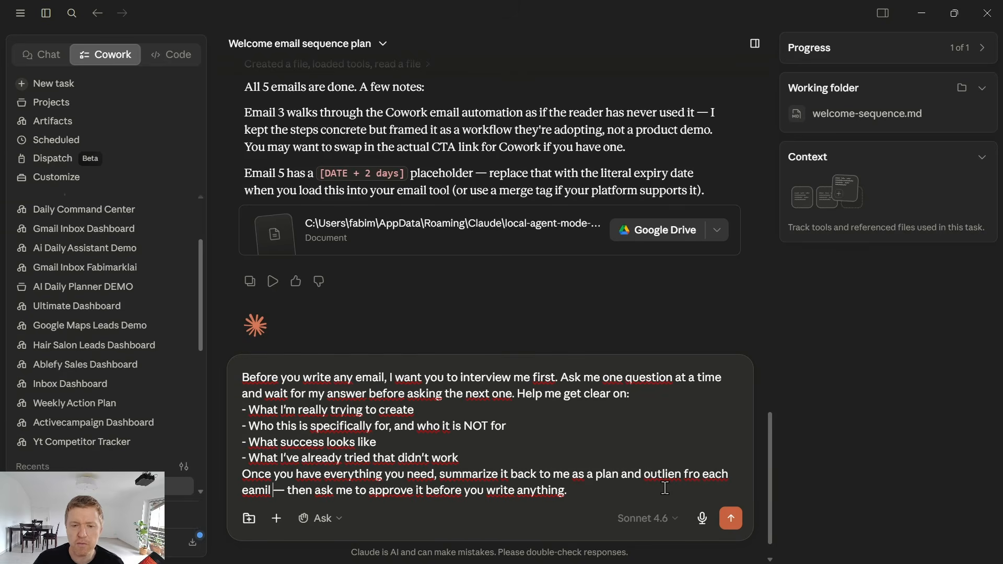
{"action": "key", "text": "Return"}
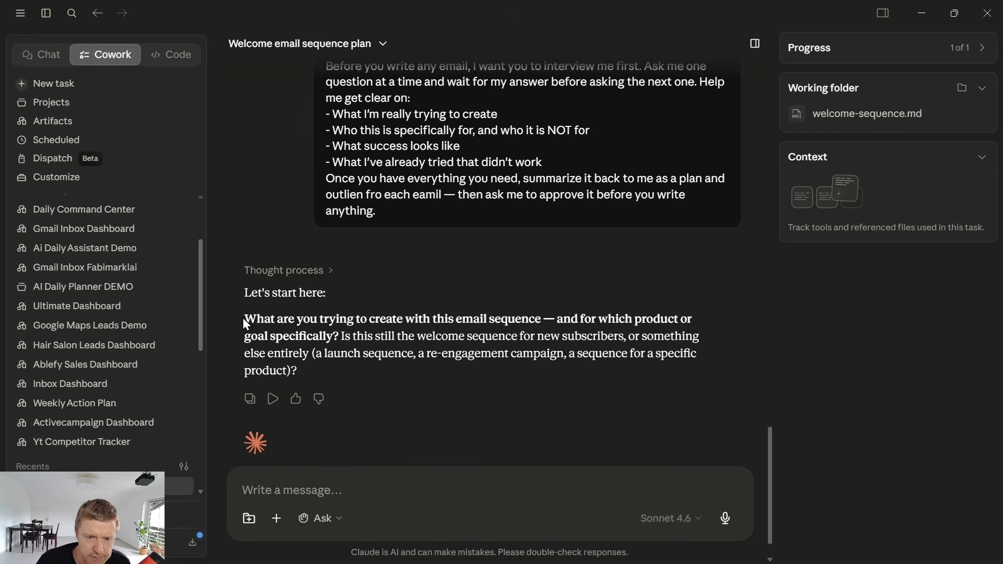
Draft an answer to the first interview question: build trust, show expertise and make a very compelling case to join the AI systems library.
{"action": "left_click_drag", "start_coordinate": [242, 317], "coordinate": [388, 481]}
{"action": "left_click", "coordinate": [389, 481]}
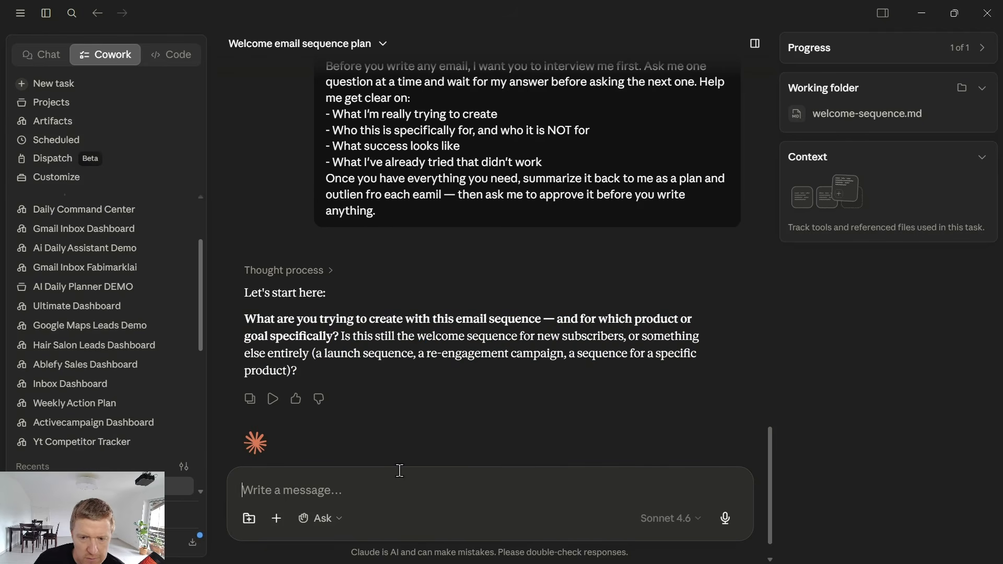
{"action": "type", "text": "i want to "}
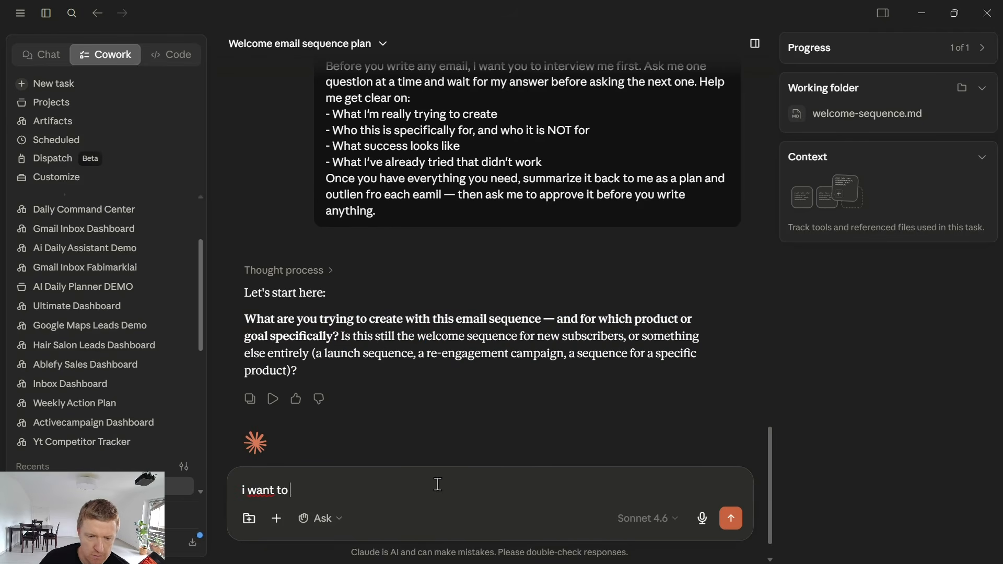
{"action": "type", "text": "build trust, sh"}
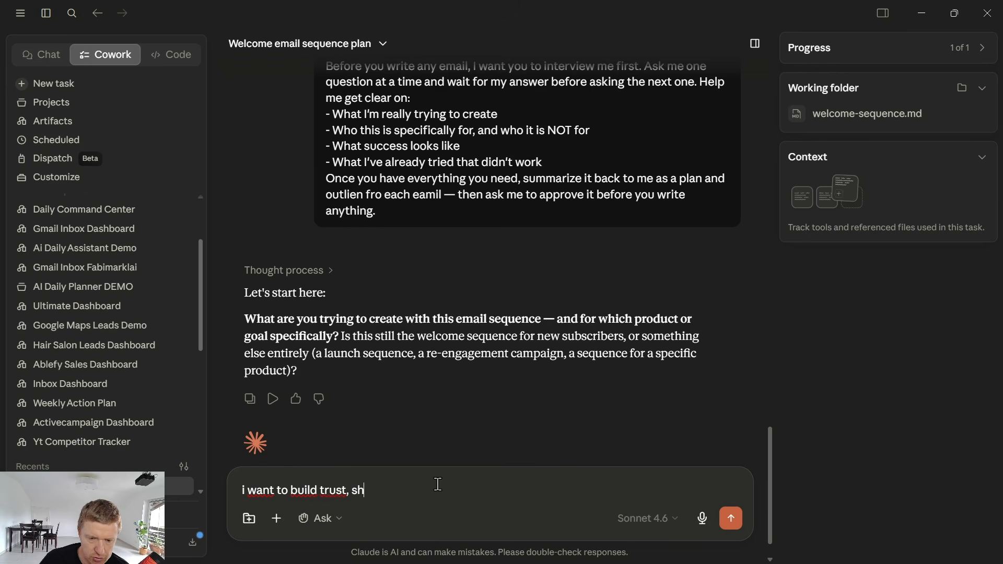
{"action": "type", "text": "ow my expertise"}
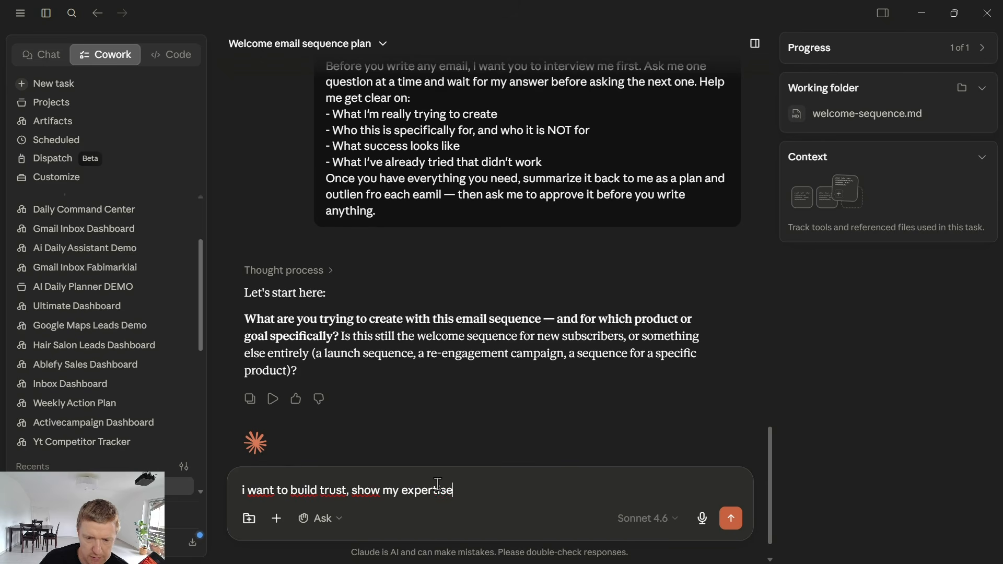
{"action": "type", "text": " and make it ver"}
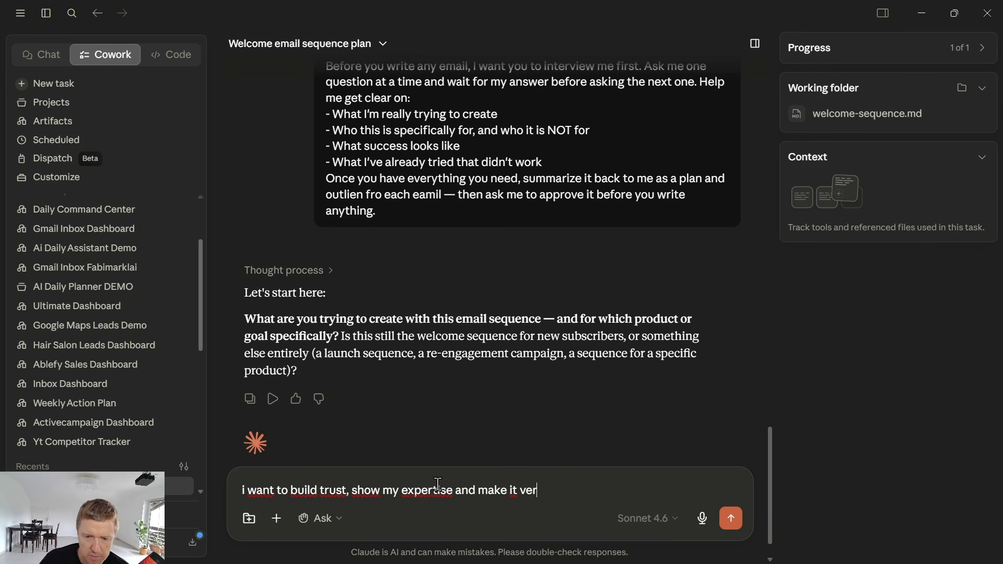
{"action": "type", "text": "y compelling c"}
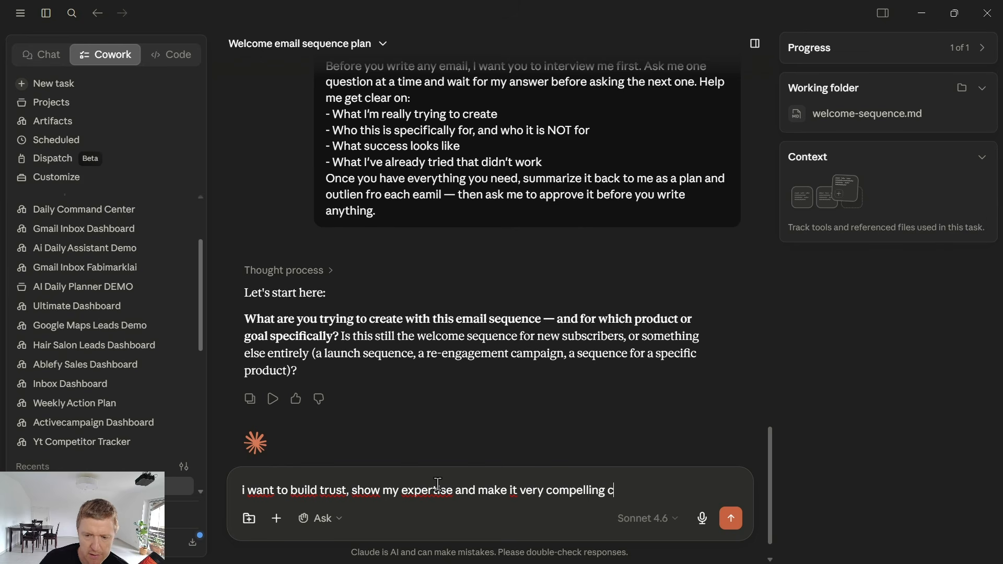
{"action": "type", "text": "ase to join my "}
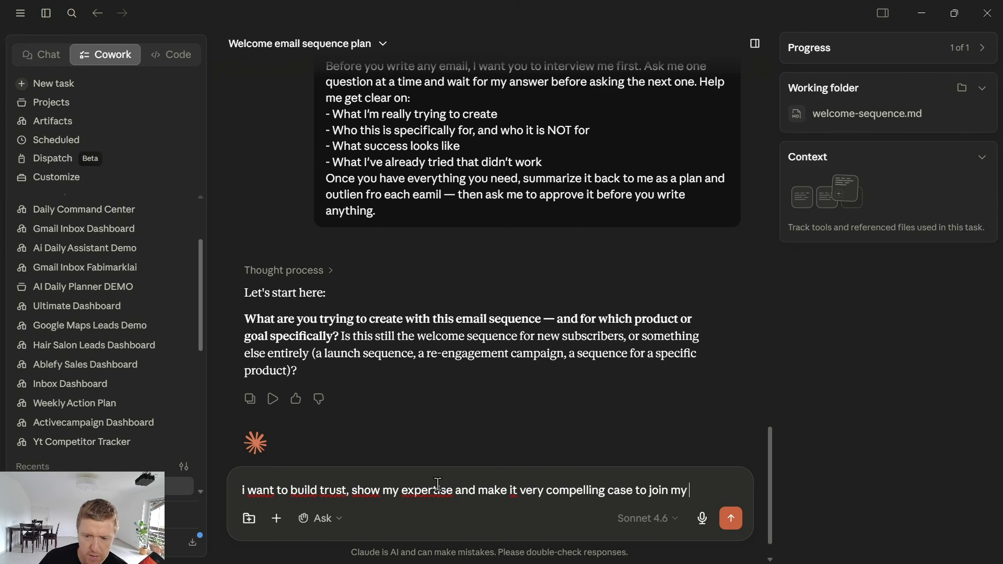
{"action": "type", "text": "ai systems library:"}
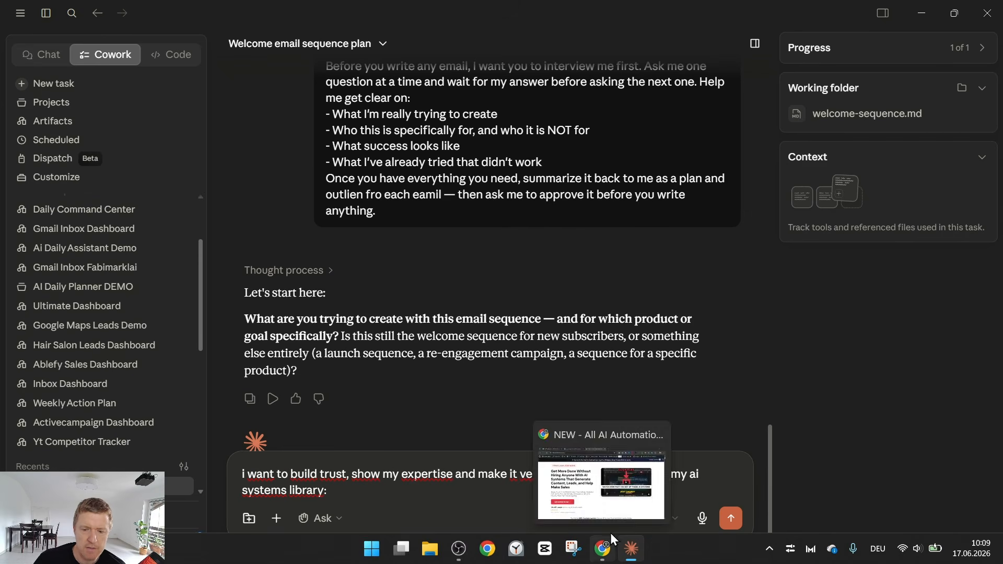
Get the library page's URL from Chrome, add it to the end of the answer in Claude, and send the message.
{"action": "left_click", "coordinate": [602, 548]}
{"action": "scroll", "coordinate": [598, 488], "scroll_direction": "down", "scroll_amount": 5}
{"action": "left_click", "coordinate": [630, 549]}
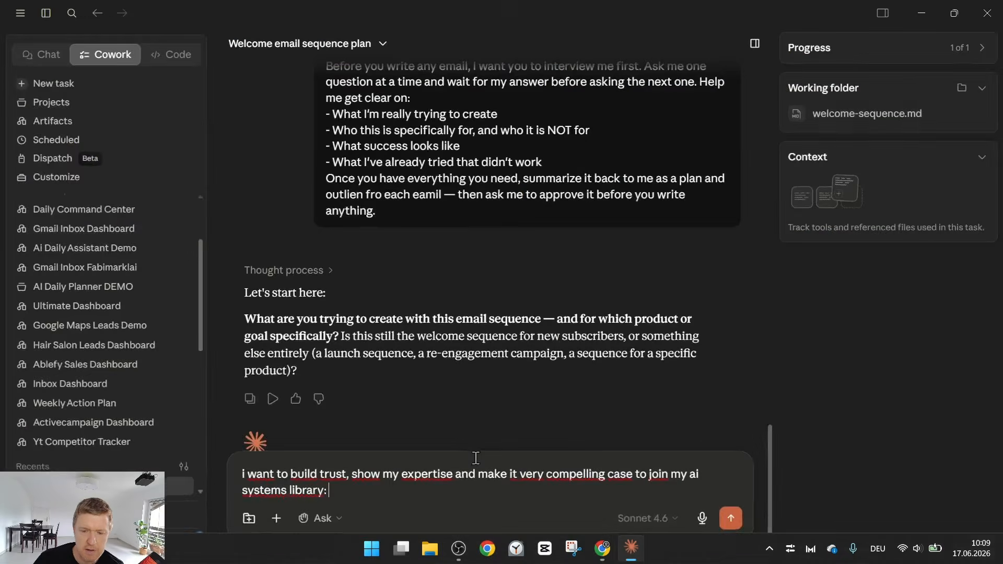
{"action": "type", "text": "https://fabimarkl.com/library/"}
{"action": "key", "text": "Return"}
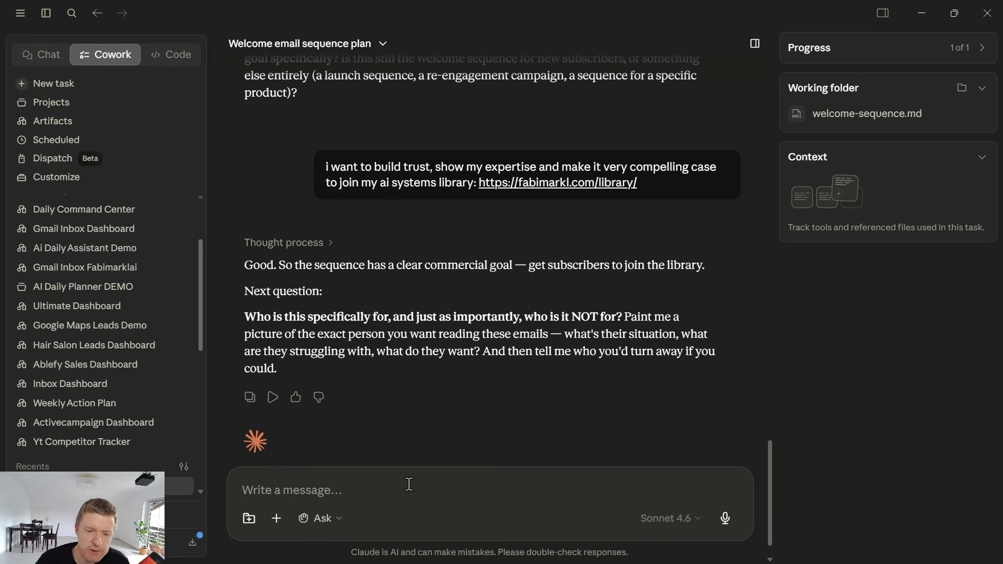
Answer the audience question by telling Claude to use its own judgment and actually read the website just shared, and send it.
{"action": "type", "text": "use your "}
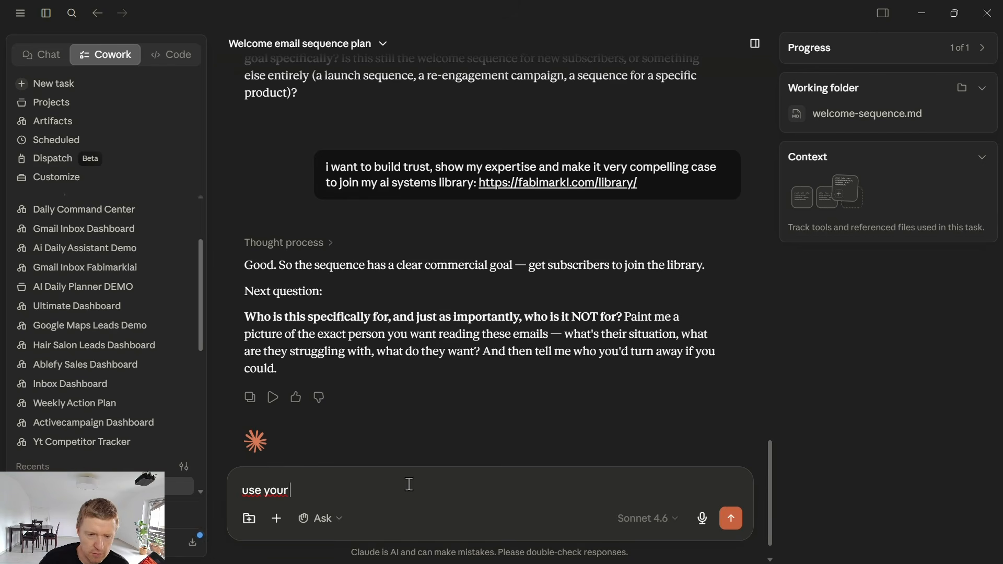
{"action": "type", "text": "own judgment a"}
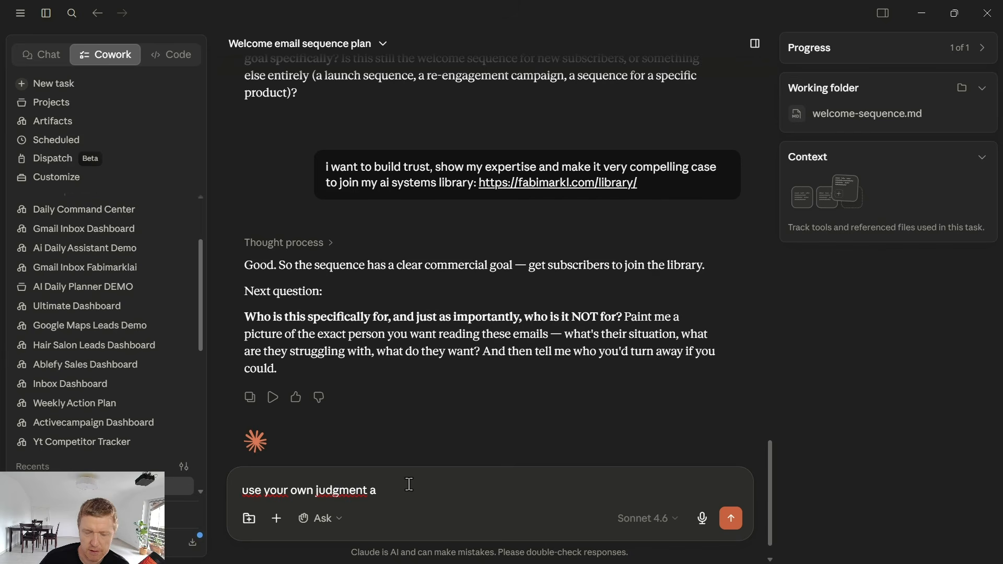
{"action": "type", "text": "nd also makes sure you"}
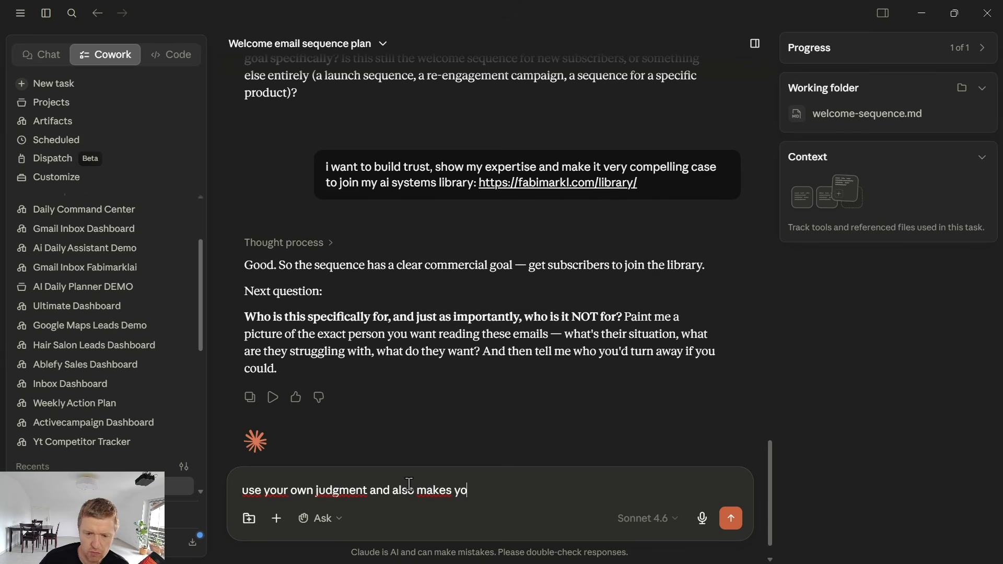
{"action": "type", "text": " actually read the"}
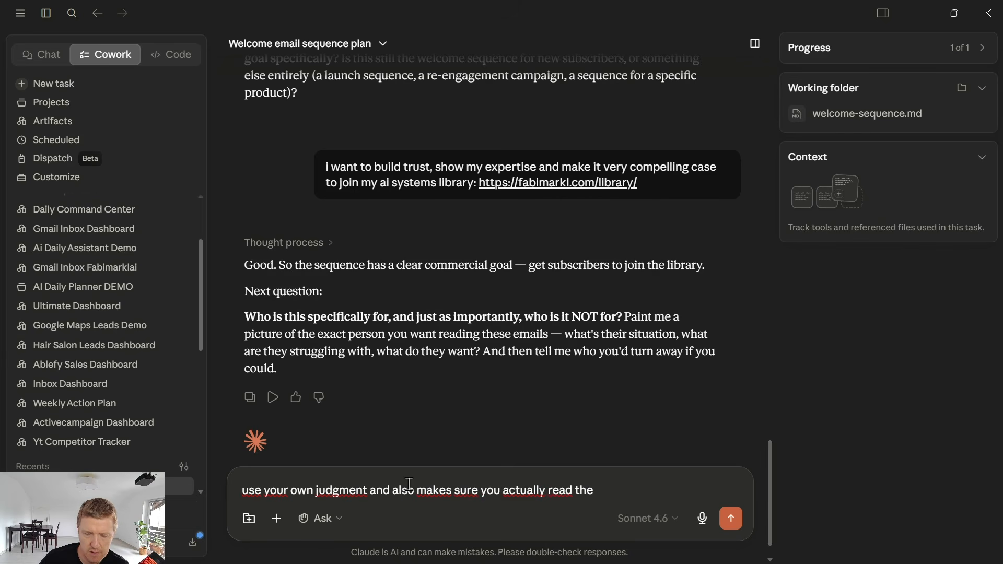
{"action": "type", "text": " website i jsut shared."}
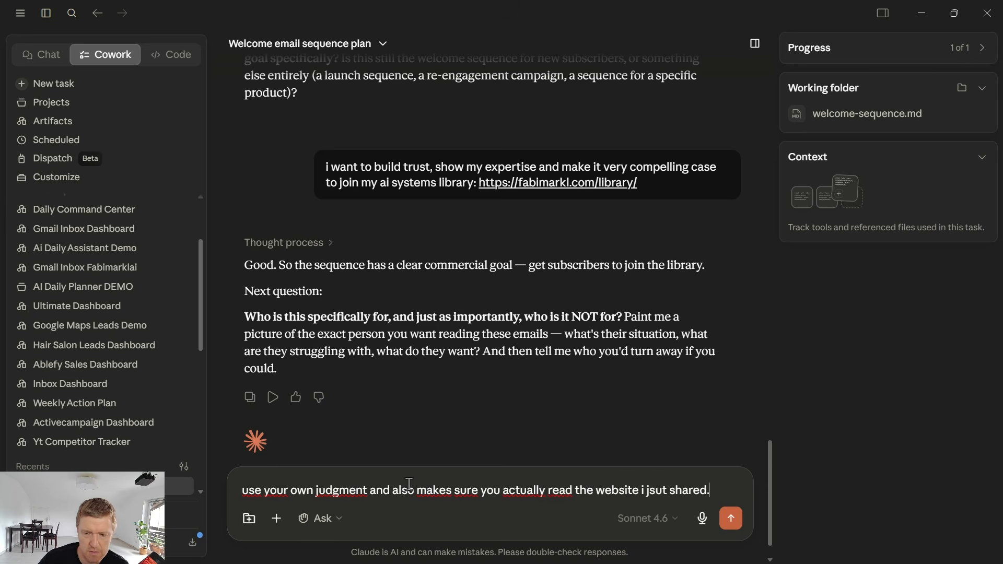
{"action": "key", "text": "Return"}
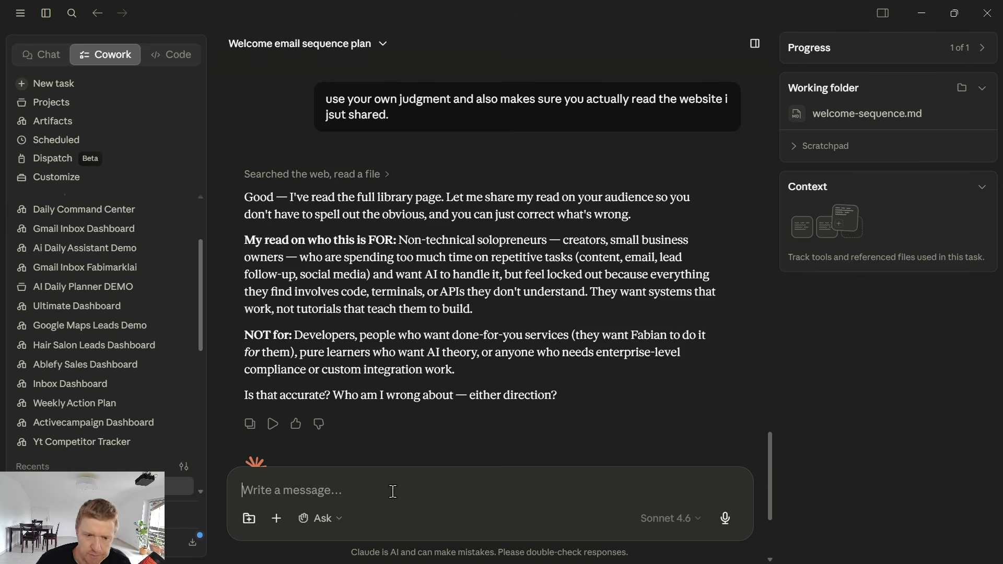
Reply that the audience description is good and request the next question.
{"action": "type", "text": "it s"}
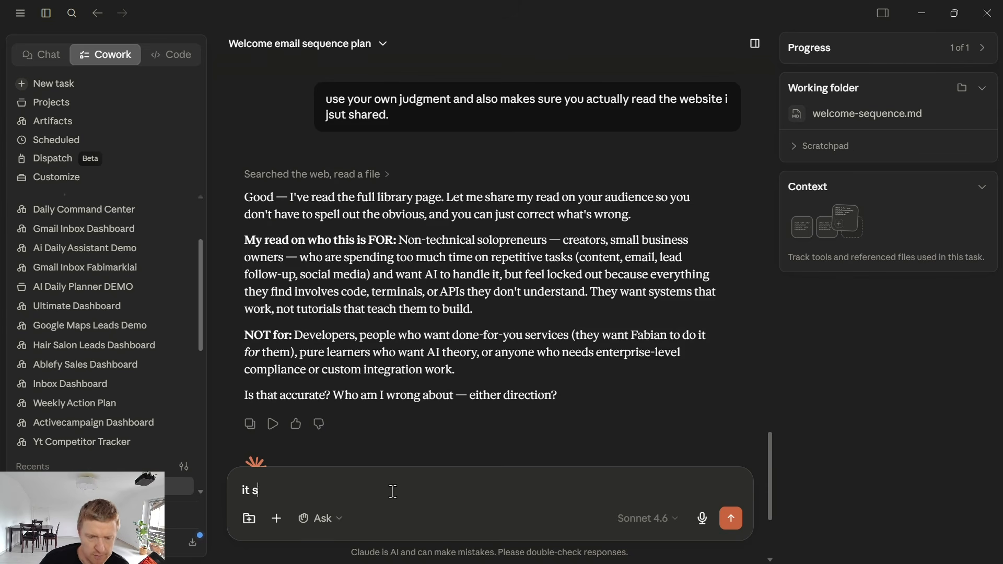
{"action": "type", "text": "i good next question"}
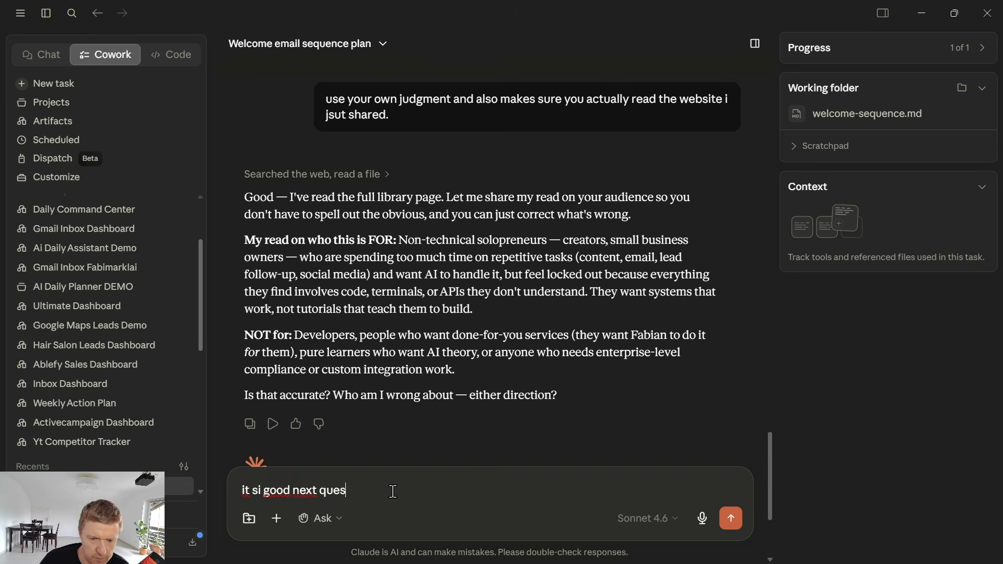
{"action": "key", "text": "Return"}
Draft an answer defining success as getting as many sales as possible, with subject lines compelling enough to be opened.
{"action": "left_click_drag", "start_coordinate": [245, 250], "coordinate": [288, 264]}
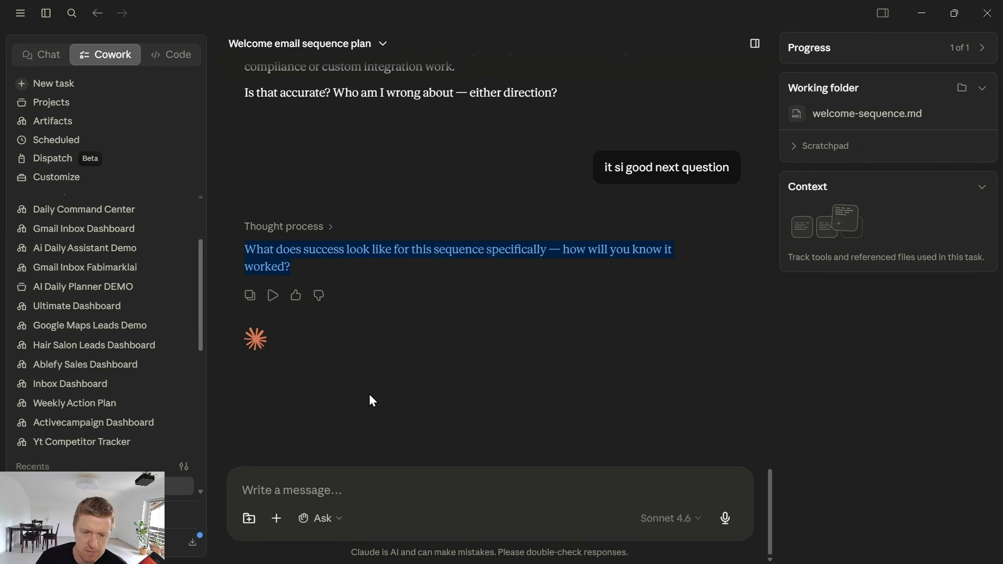
{"action": "left_click", "coordinate": [345, 504]}
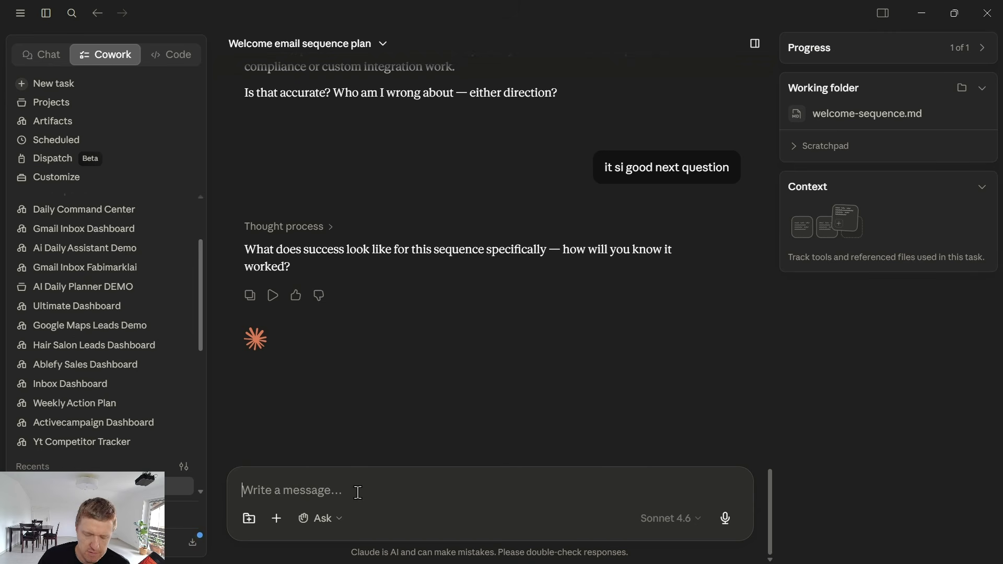
{"action": "type", "text": "I get as many "}
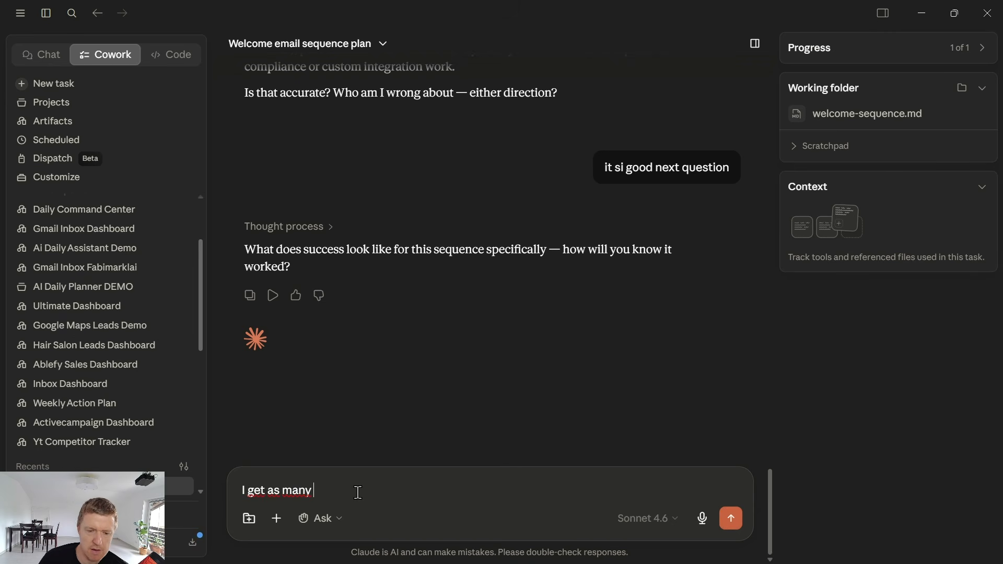
{"action": "type", "text": "sales as possible"}
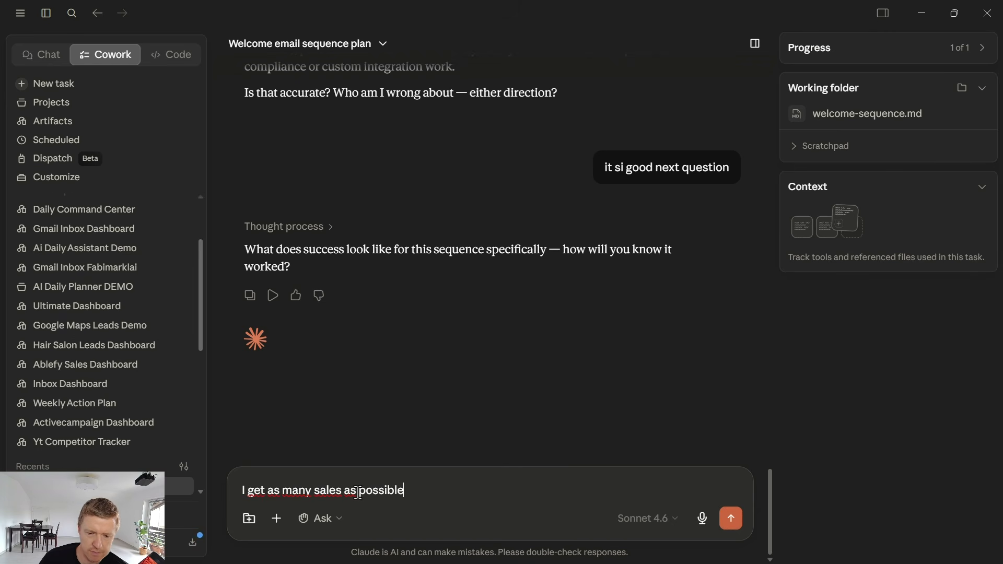
{"action": "type", "text": ", so for that "}
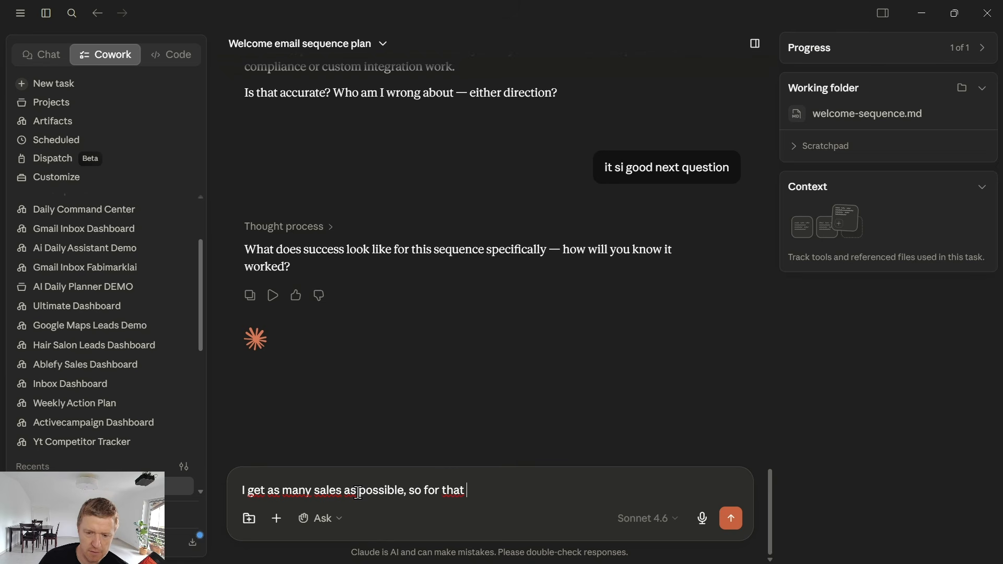
{"action": "type", "text": "to happen, subjec"}
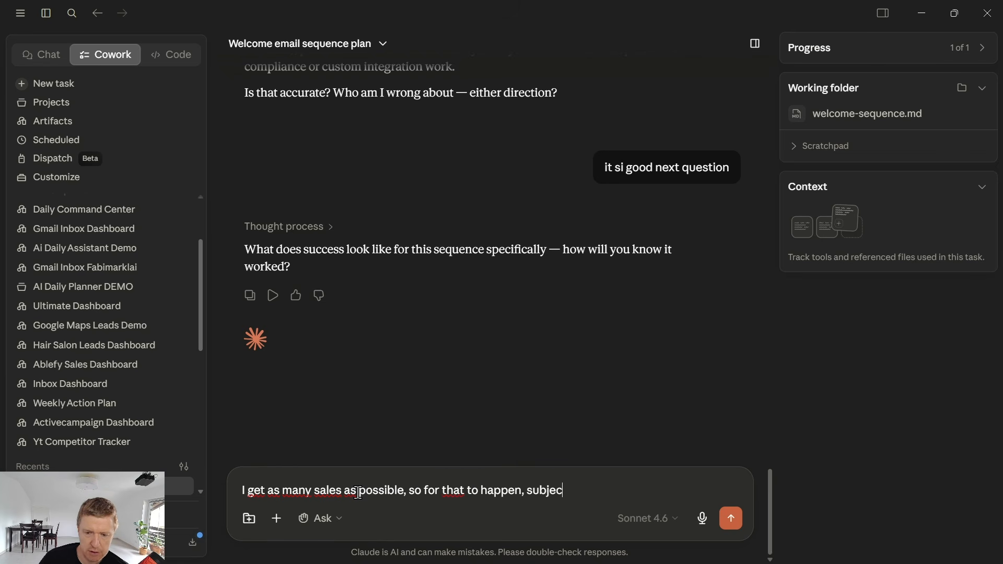
{"action": "type", "text": "t lines must be co"}
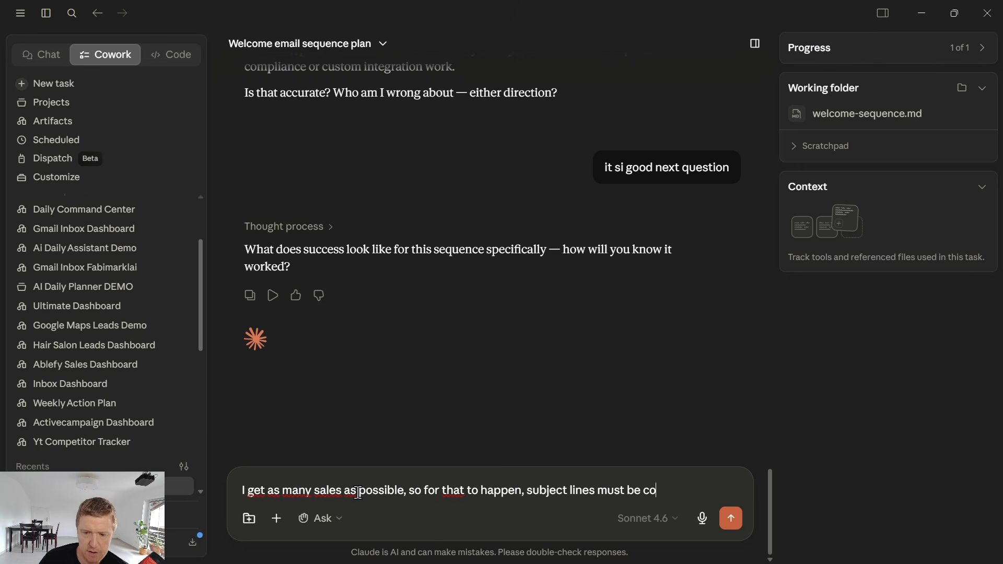
{"action": "type", "text": "mpelling to be"}
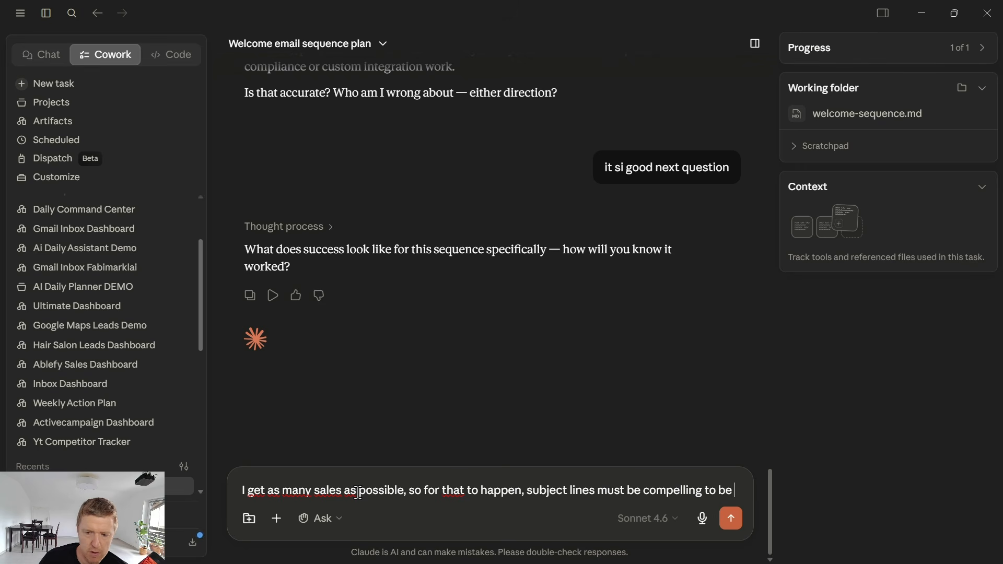
{"action": "type", "text": " opened. people m"}
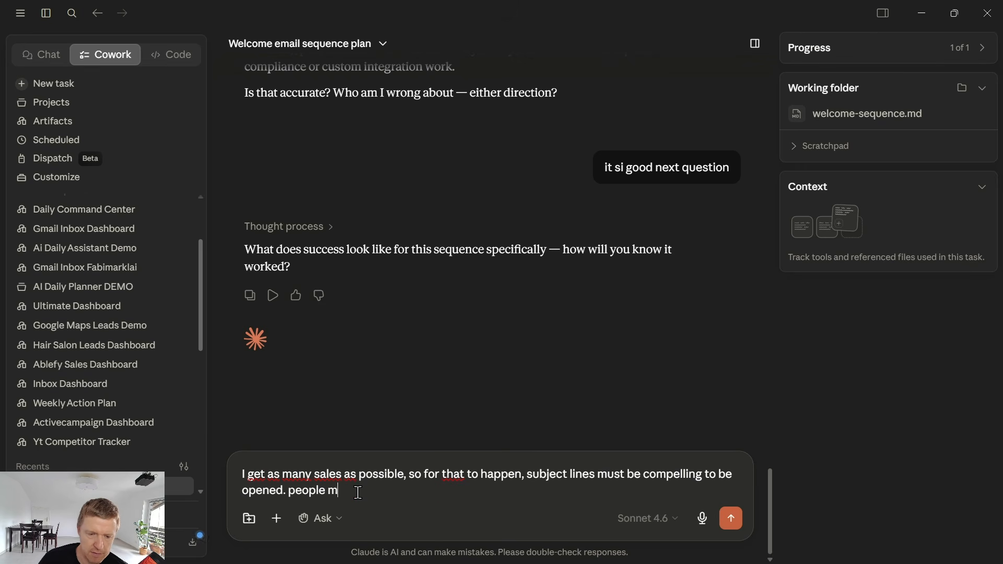
Add to the success answer that people must be compelled to open the next email and not be pushed off by overly promotional writing.
{"action": "type", "text": "ust be comp"}
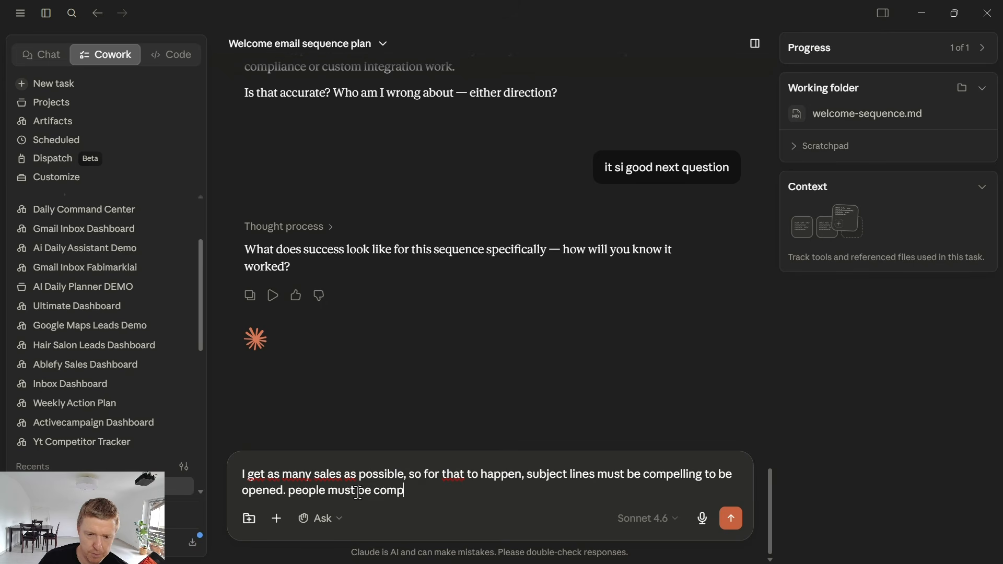
{"action": "type", "text": "elled to ope"}
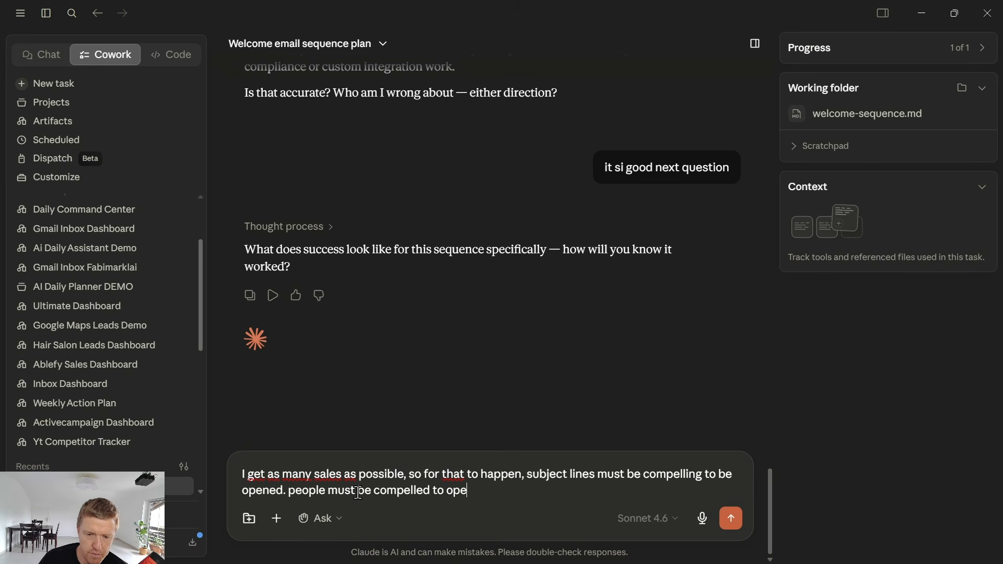
{"action": "type", "text": "n the next email they g"}
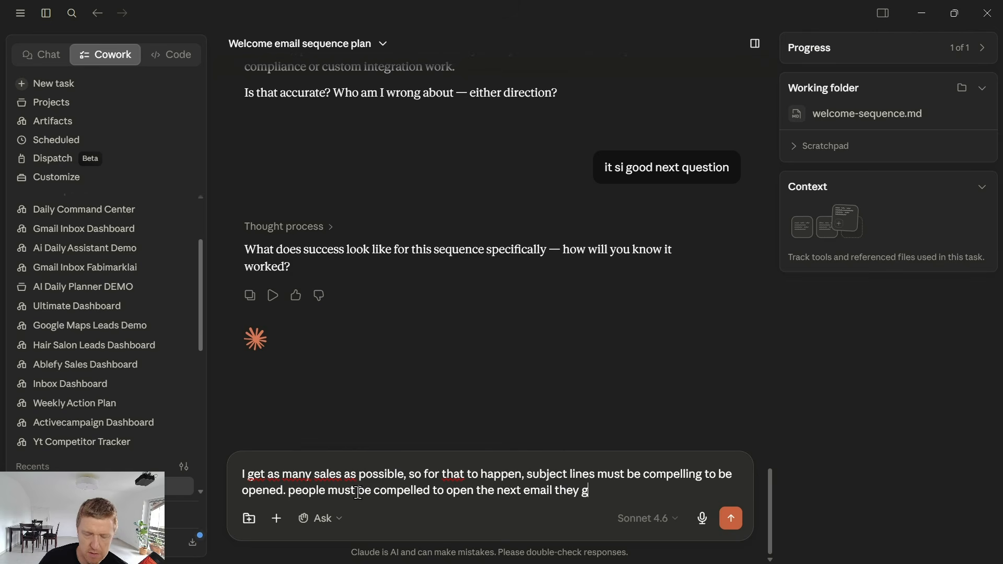
{"action": "type", "text": "et, and they must be "}
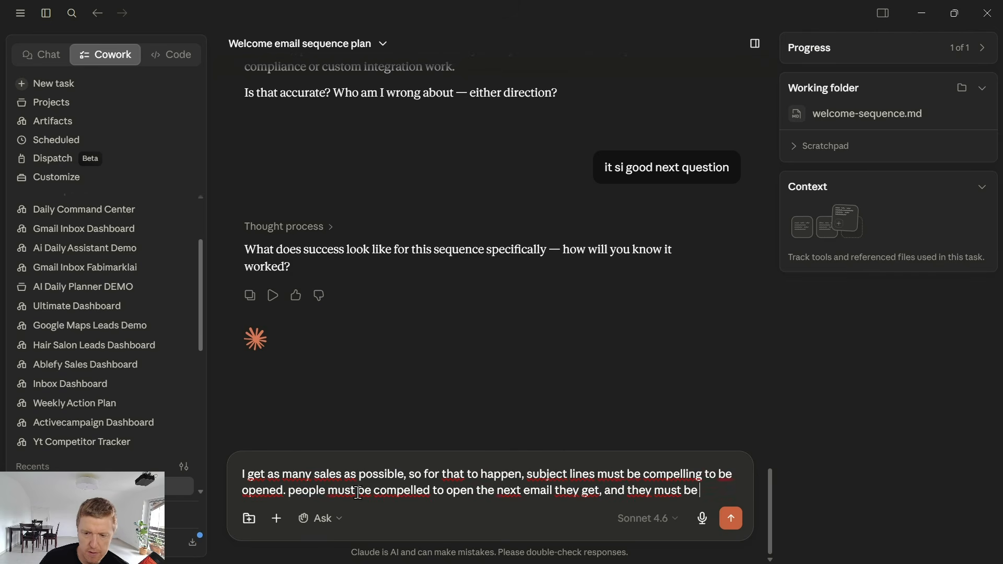
{"action": "type", "text": "written sot hat pepole"}
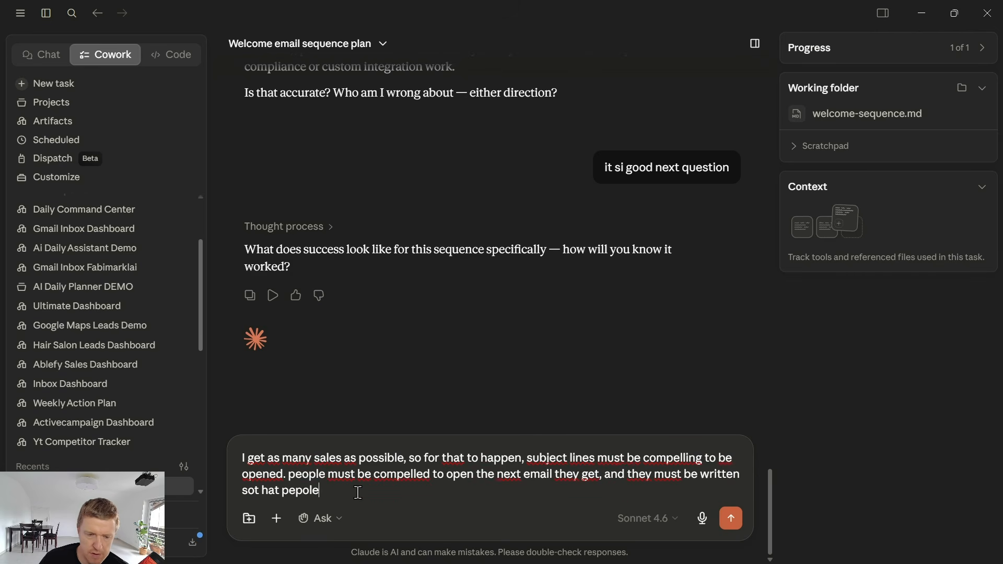
{"action": "type", "text": " read them and are "}
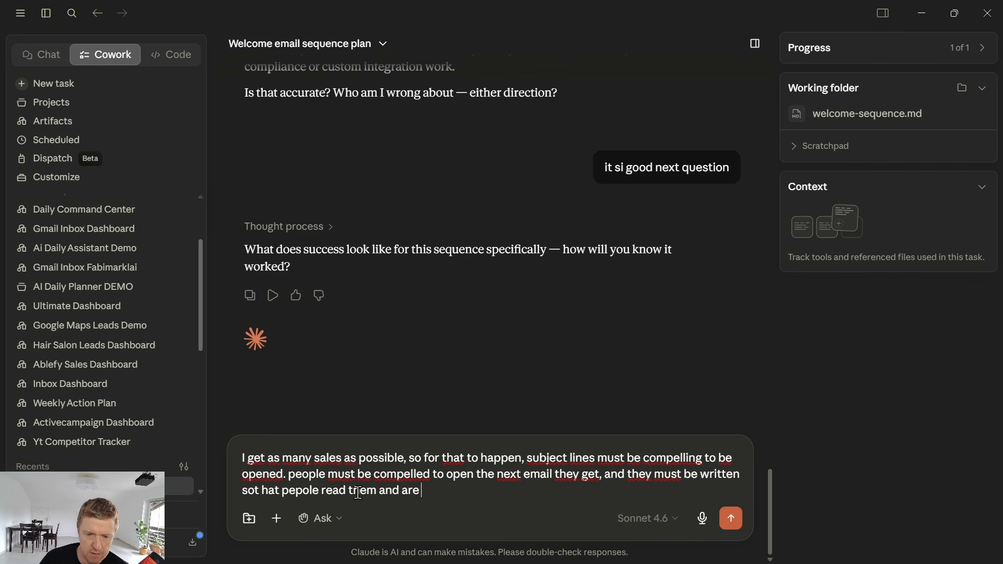
{"action": "type", "text": "not pushed off by too promotin"}
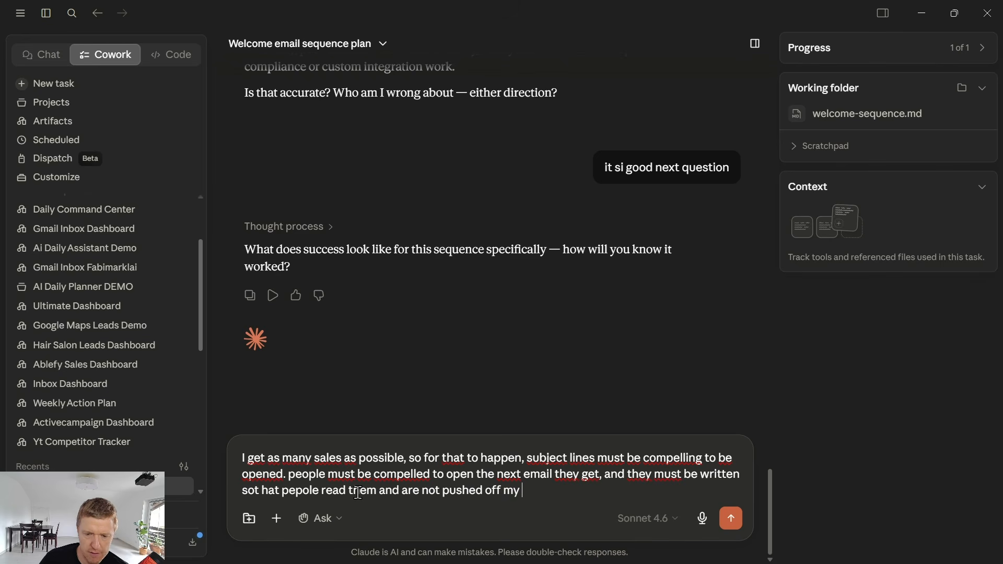
{"action": "type", "text": "all"}
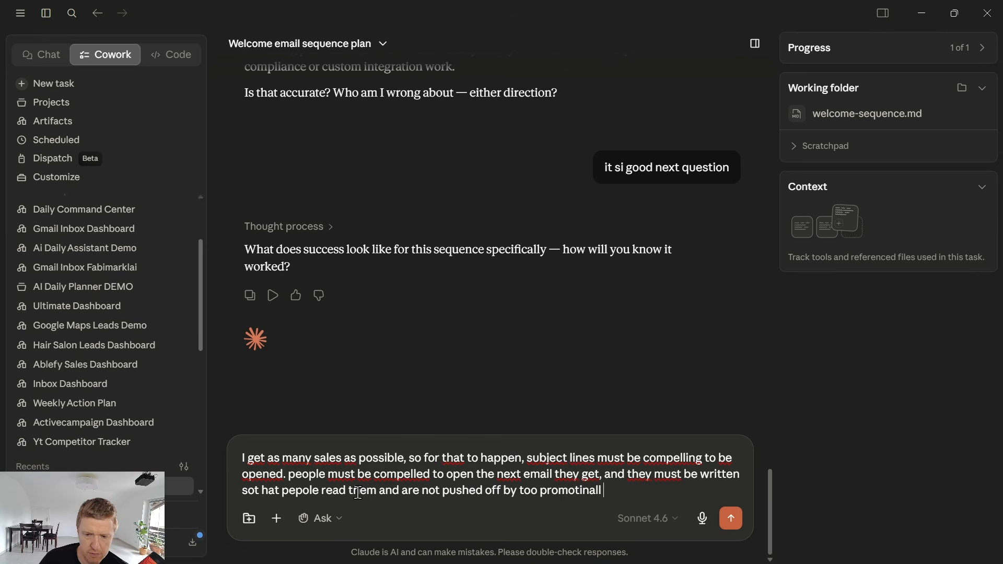
Finish the success answer with readers getting value and building enough trust and urgency to buy the offer, and send it.
{"action": "type", "text": " email content but f"}
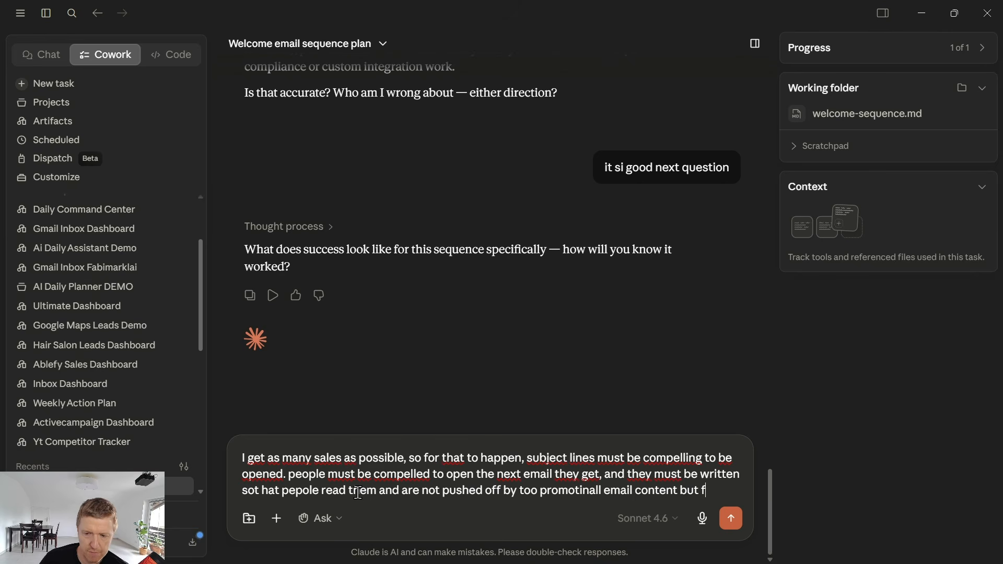
{"action": "type", "text": "eel they get value and buidl tru"}
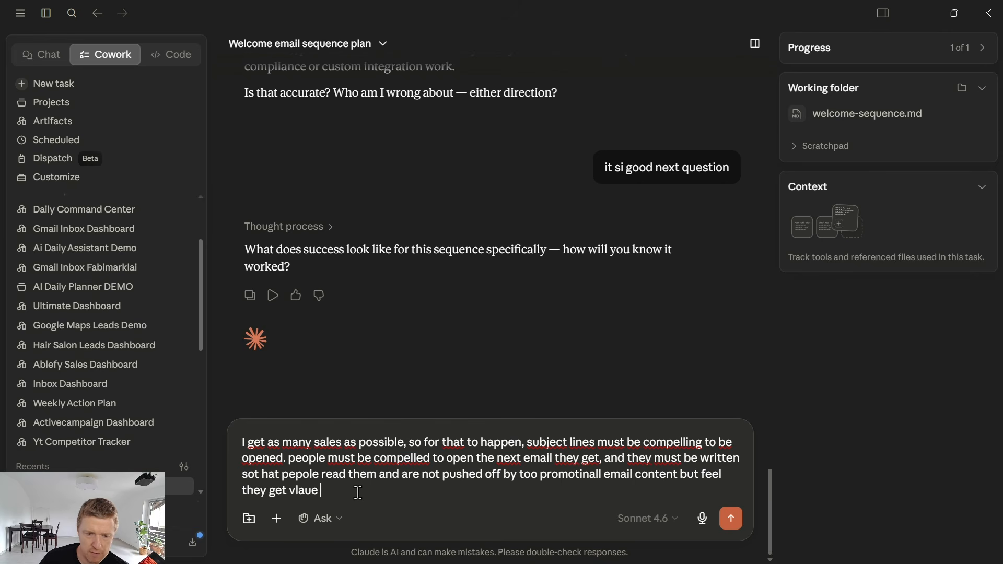
{"action": "type", "text": "st"}
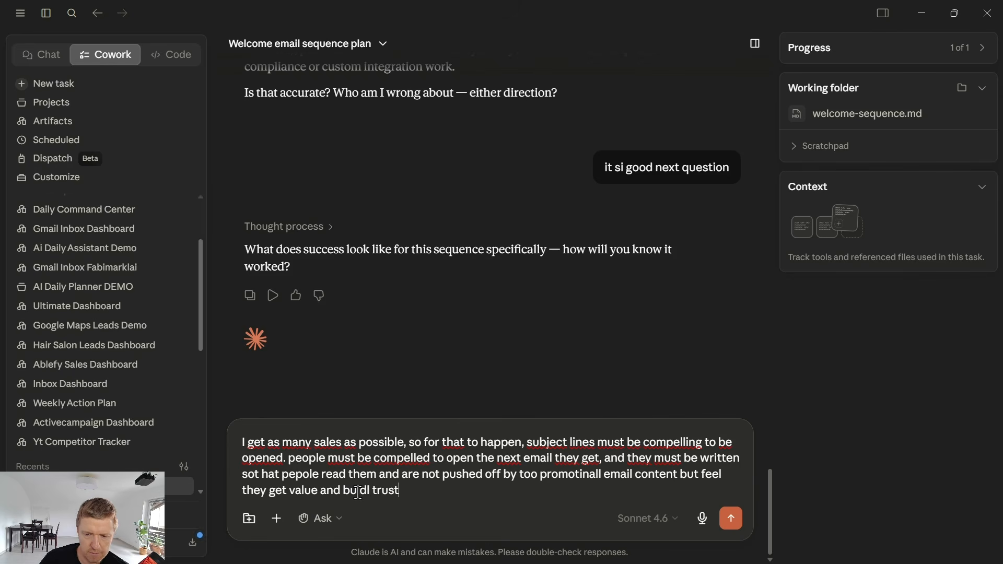
{"action": "type", "text": " enoght as well as "}
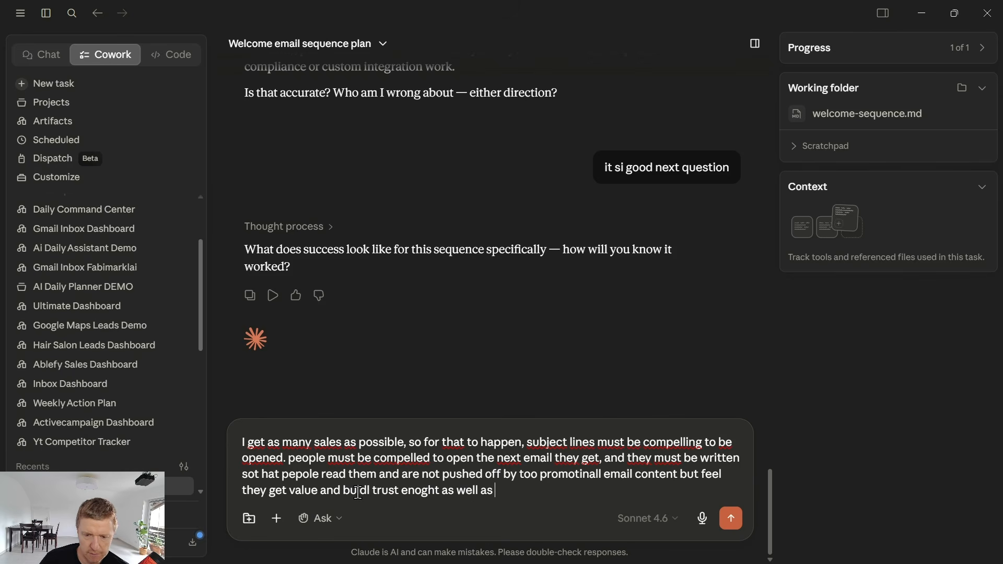
{"action": "type", "text": "urgency tpo buy the offer."}
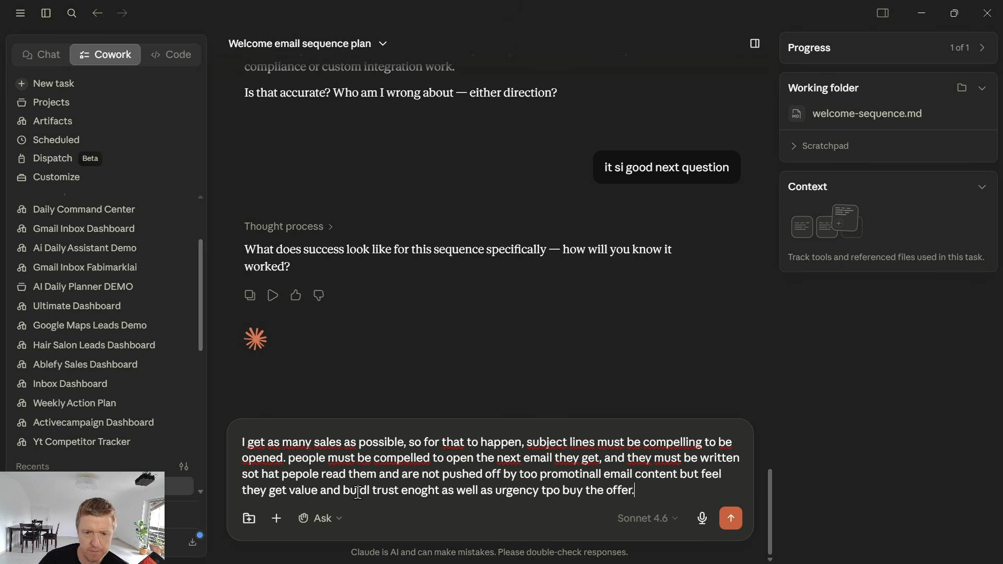
{"action": "key", "text": "Return"}
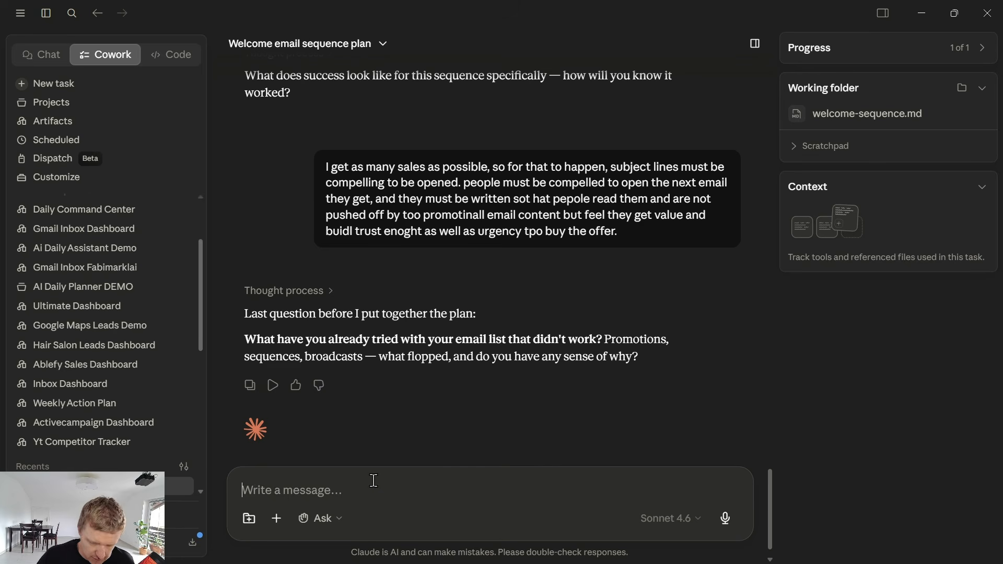
Draft an answer that overly promotional emails didn't work as well, nor did purely content-based emails without any offer.
{"action": "type", "text": "overly pro"}
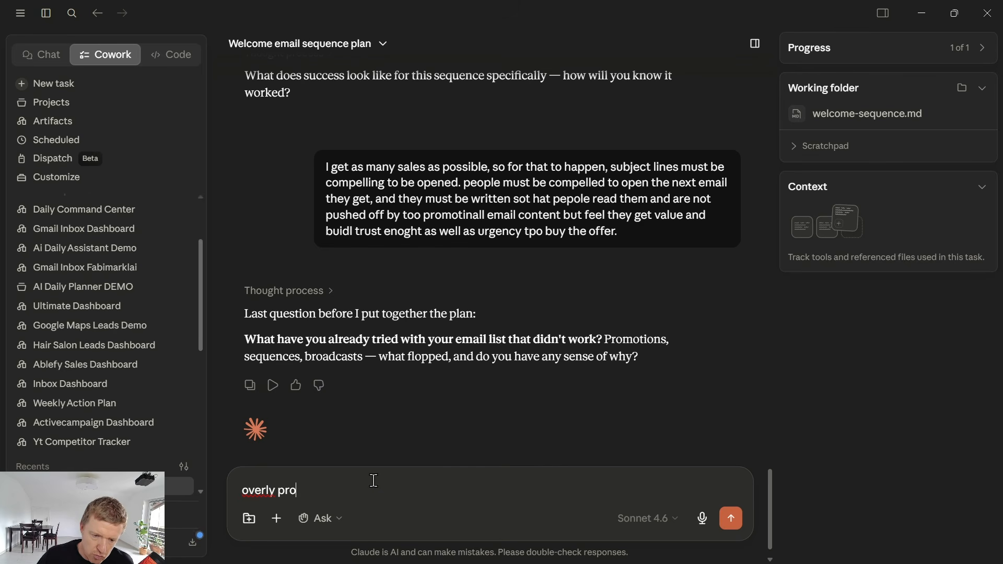
{"action": "type", "text": "motinal emails didnt"}
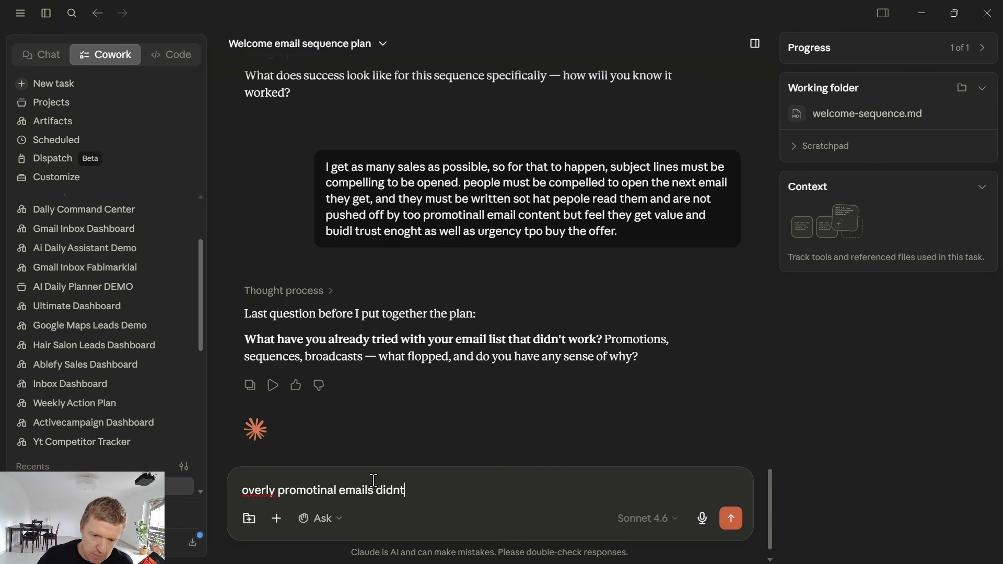
{"action": "type", "text": " work as well. b"}
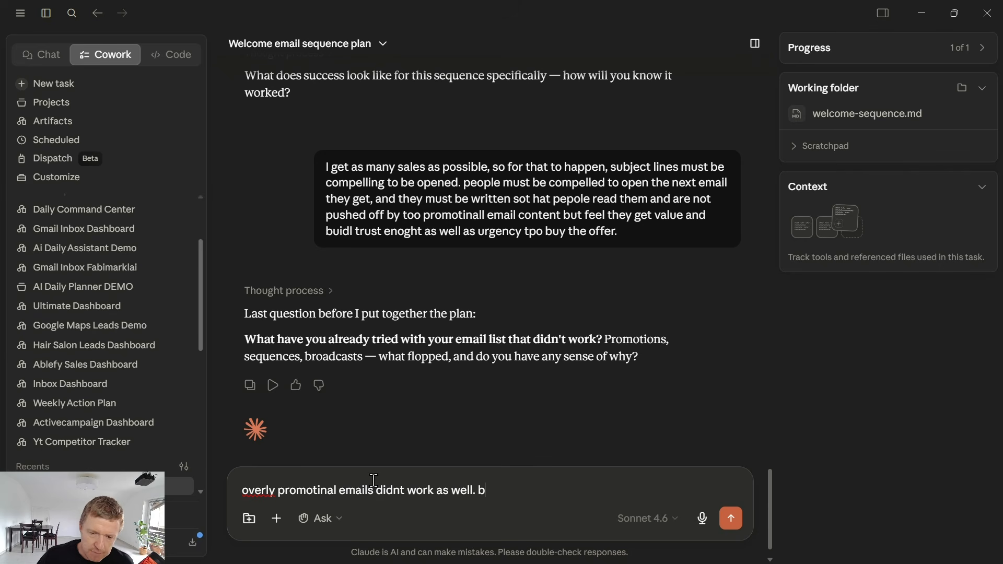
{"action": "type", "text": "ut also only content "}
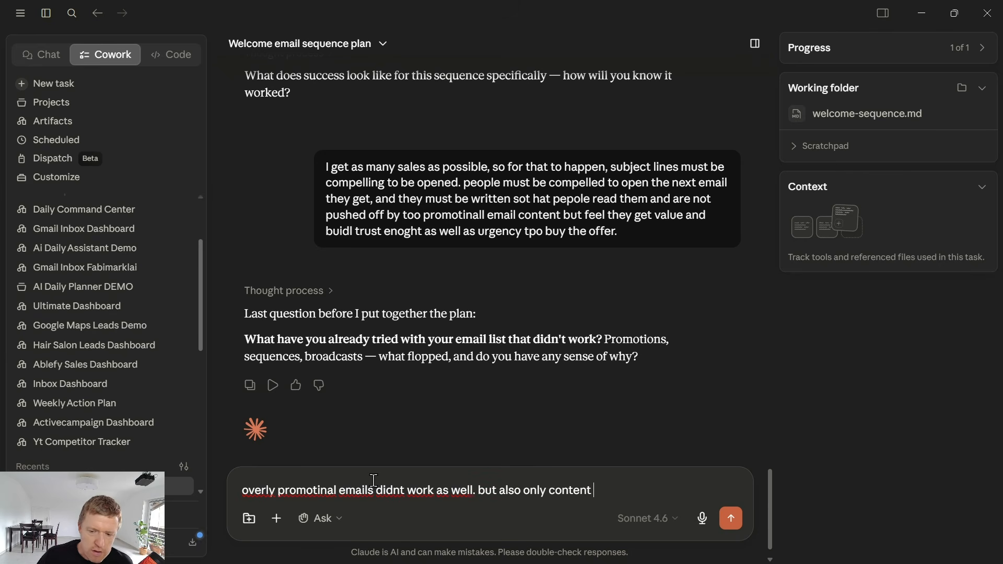
{"action": "type", "text": "based e maiils wihtout"}
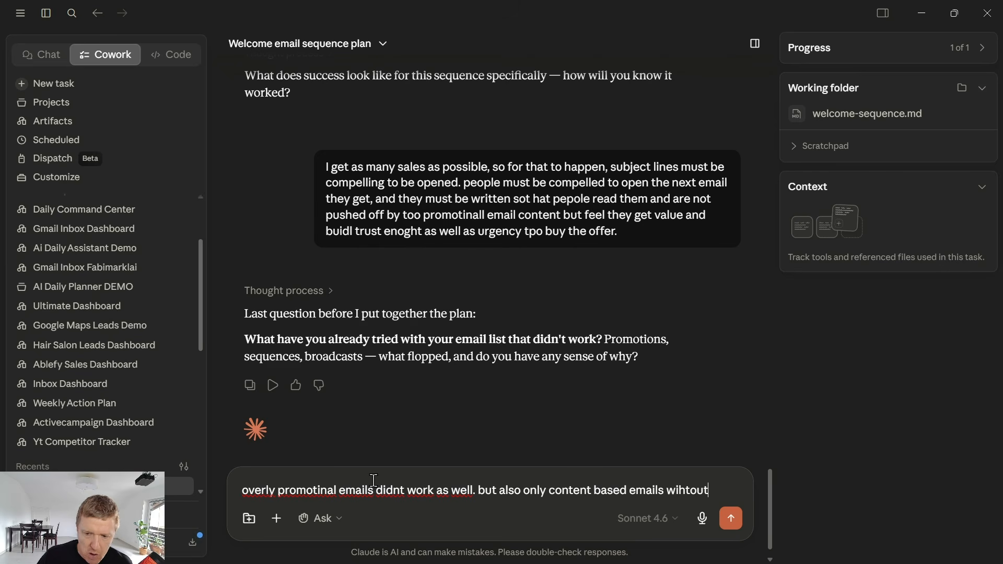
{"action": "type", "text": " any offer didnt work. "}
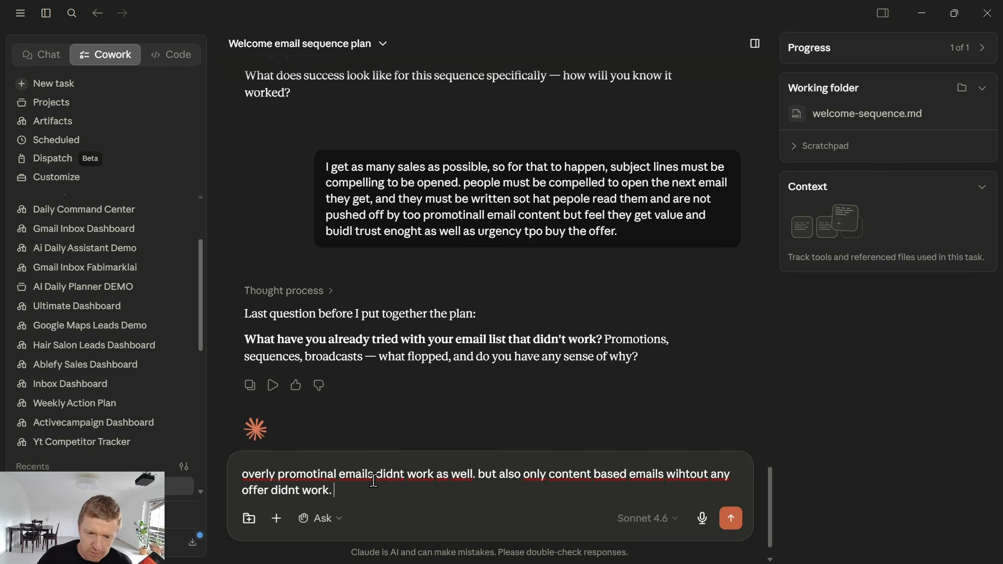
Add that a mix of both is best, with the final email a direct CTA towards the offer because of the discount deadline, and send it.
{"action": "type", "text": "so the best is "}
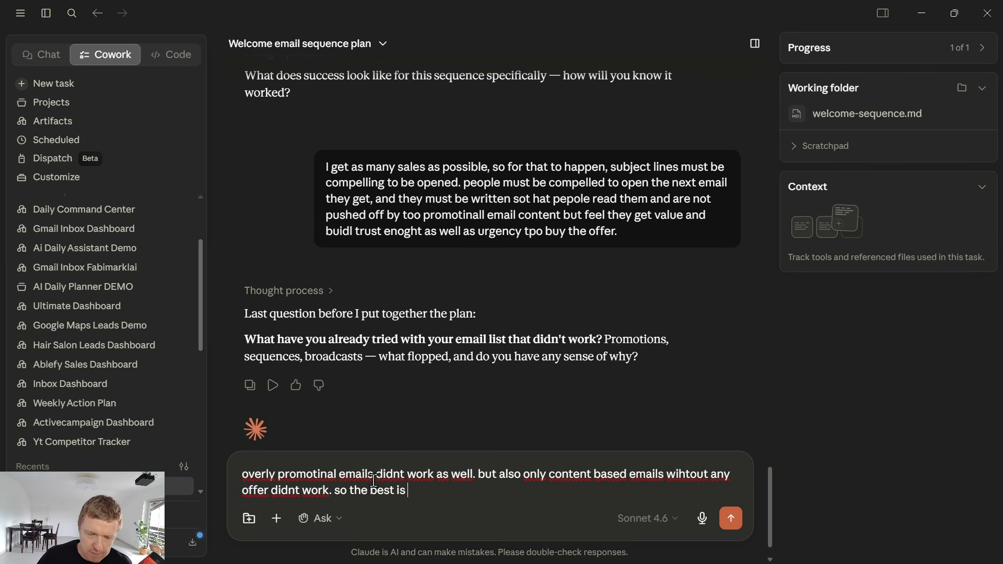
{"action": "type", "text": "a mix between both "}
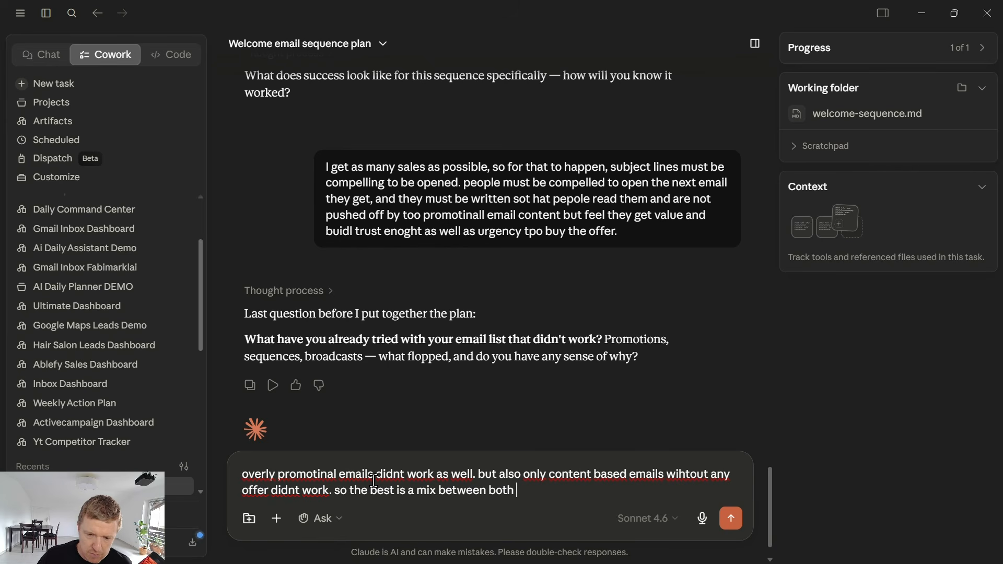
{"action": "type", "text": "hwoever the f"}
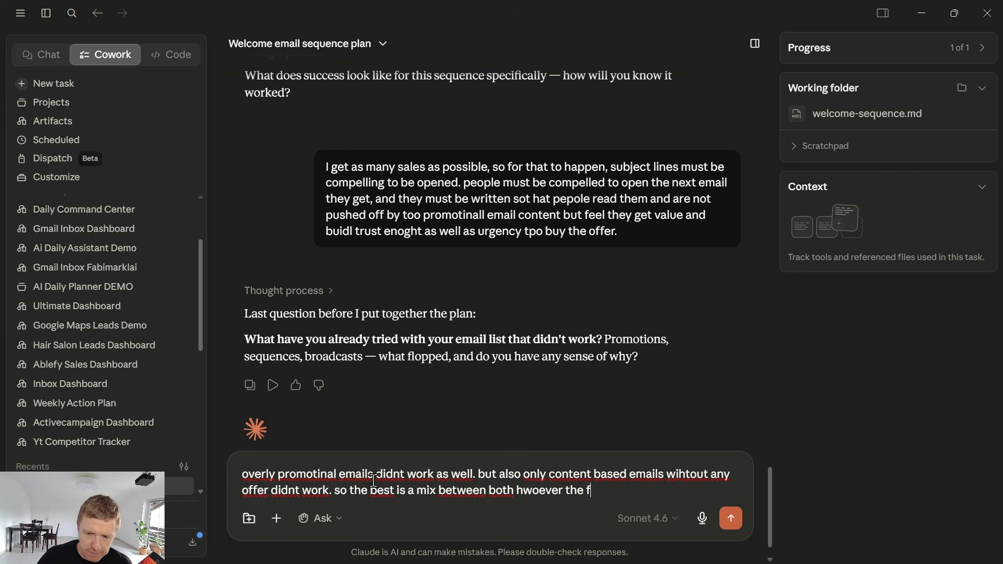
{"action": "type", "text": "inal email could be a"}
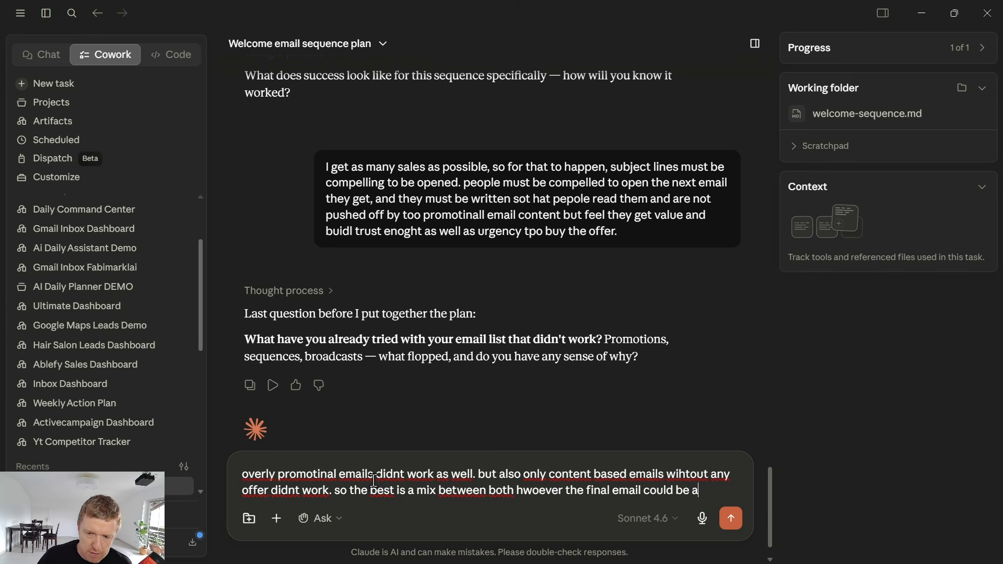
{"action": "type", "text": "direct cta tow"}
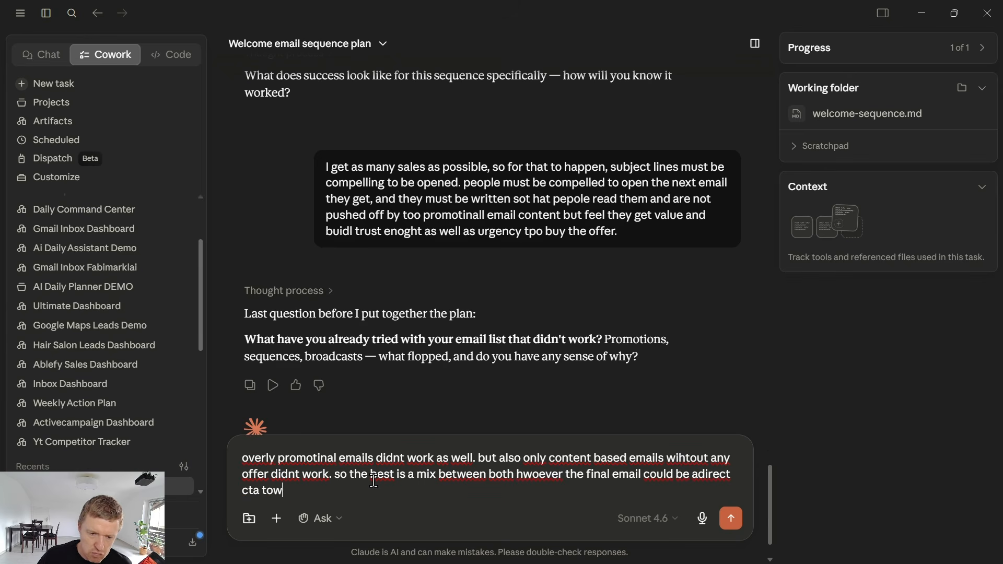
{"action": "type", "text": "ards the offer as i"}
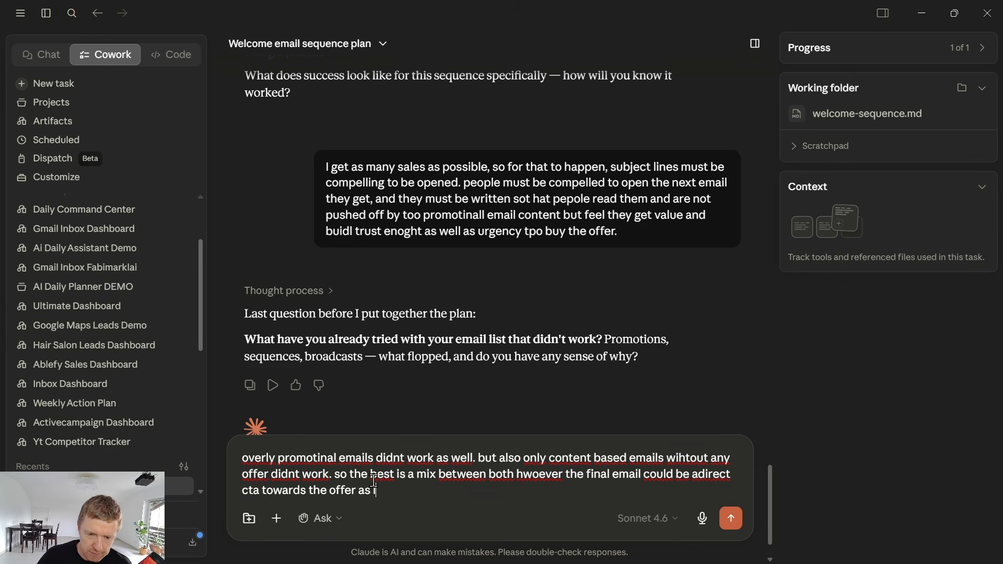
{"action": "type", "text": "t may expire that"}
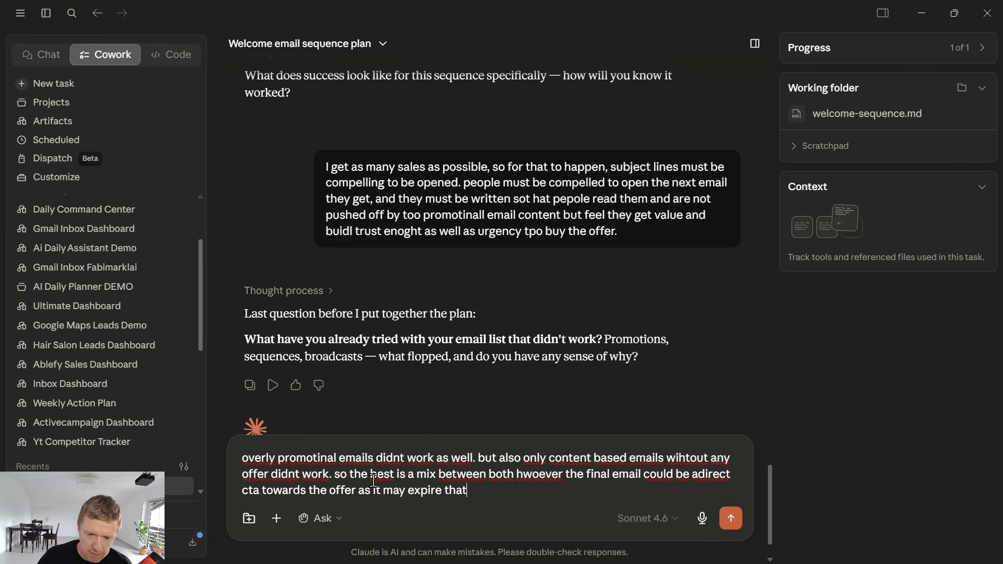
{"action": "type", "text": " deadlien fo the discouznt"}
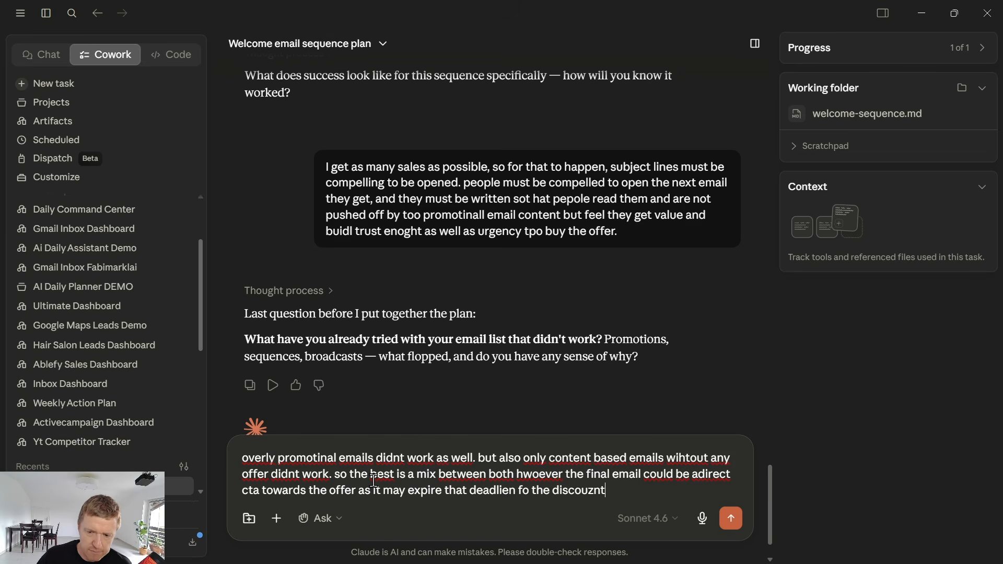
{"action": "key", "text": "Return"}
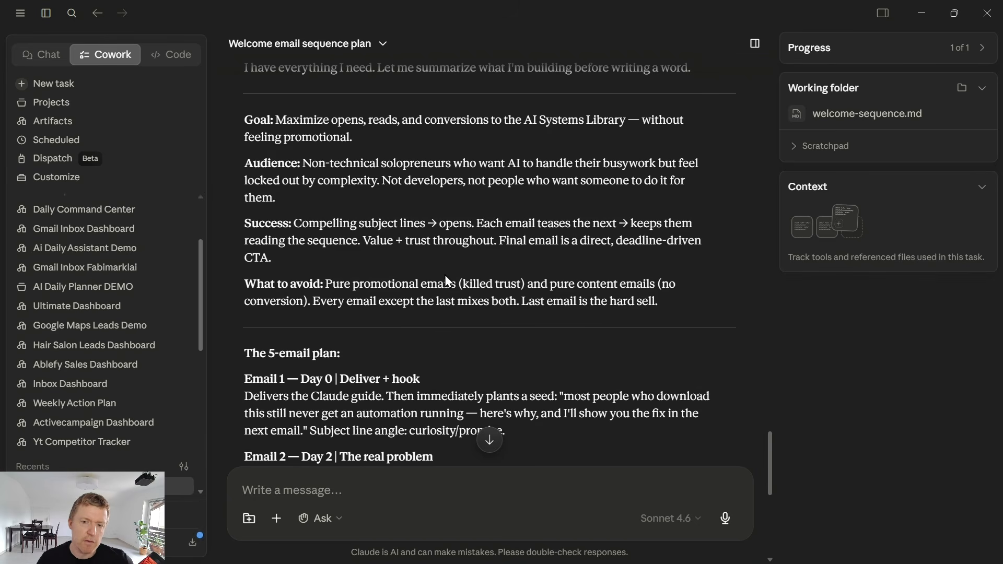
Review the proposed 5-email plan through its closing approval question and reply "write them".
{"action": "scroll", "coordinate": [431, 265], "scroll_direction": "down", "scroll_amount": 7}
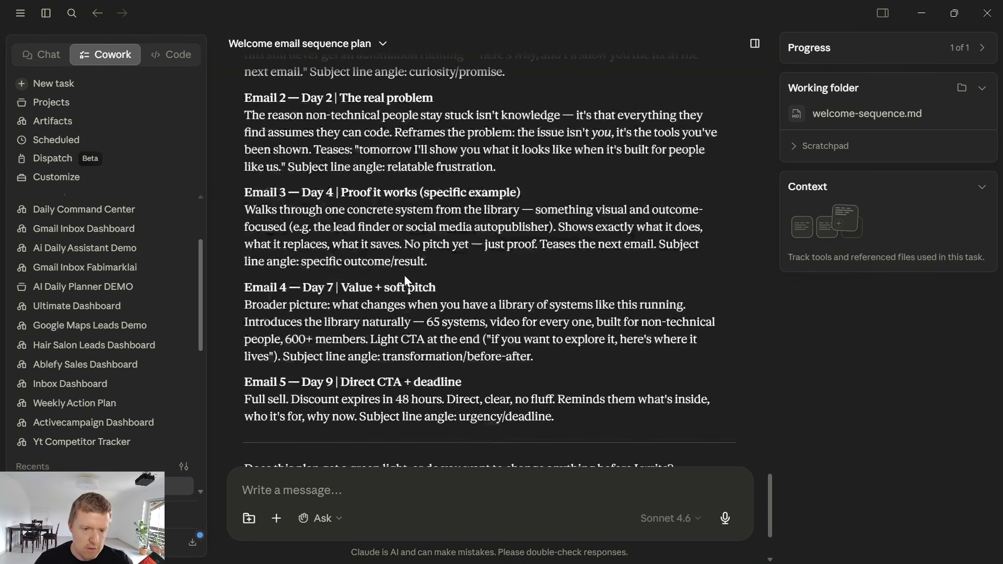
{"action": "scroll", "coordinate": [280, 152], "scroll_direction": "down", "scroll_amount": 3}
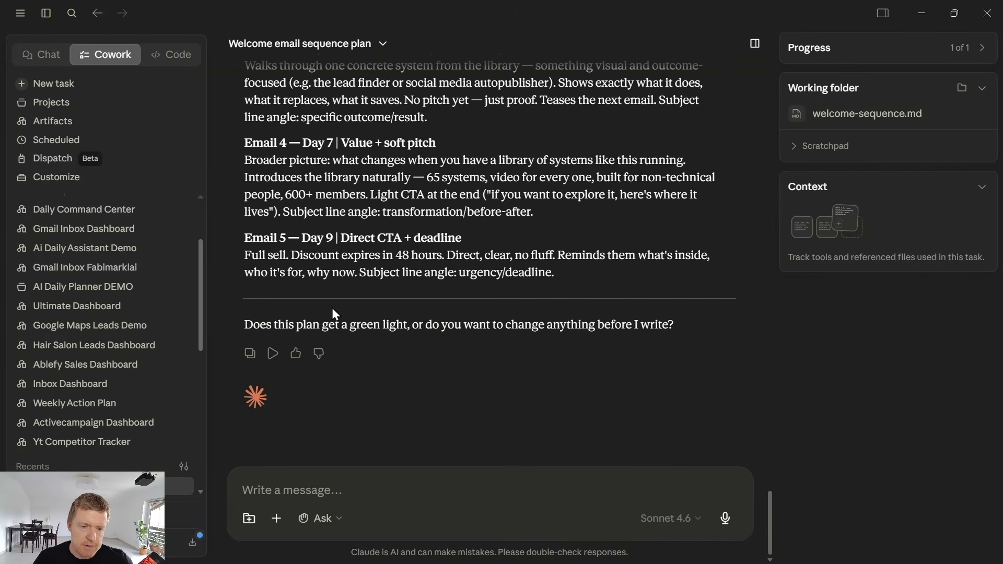
{"action": "left_click_drag", "start_coordinate": [253, 324], "coordinate": [542, 327]}
{"action": "left_click", "coordinate": [653, 330]}
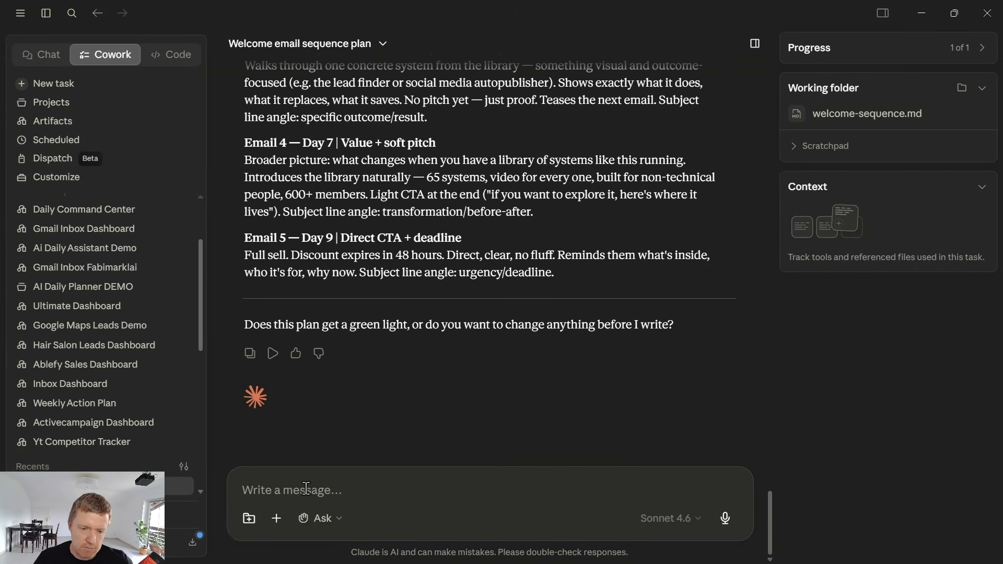
{"action": "type", "text": "write th"}
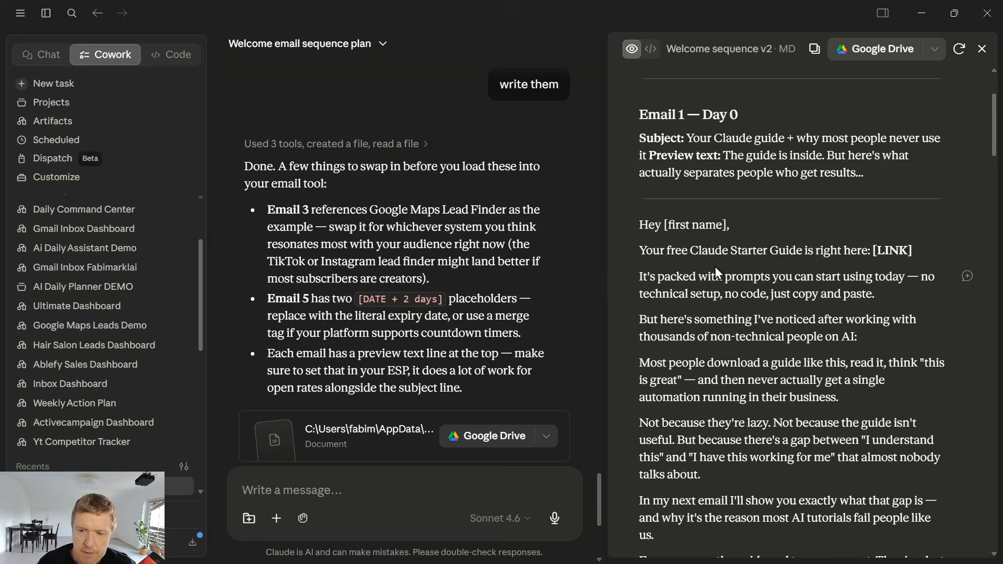
Read through Email 1 and the opening of Email 2 in the Welcome sequence v2 document.
{"action": "scroll", "coordinate": [475, 313], "scroll_direction": "down", "scroll_amount": 2}
{"action": "scroll", "coordinate": [697, 290], "scroll_direction": "down", "scroll_amount": 5}
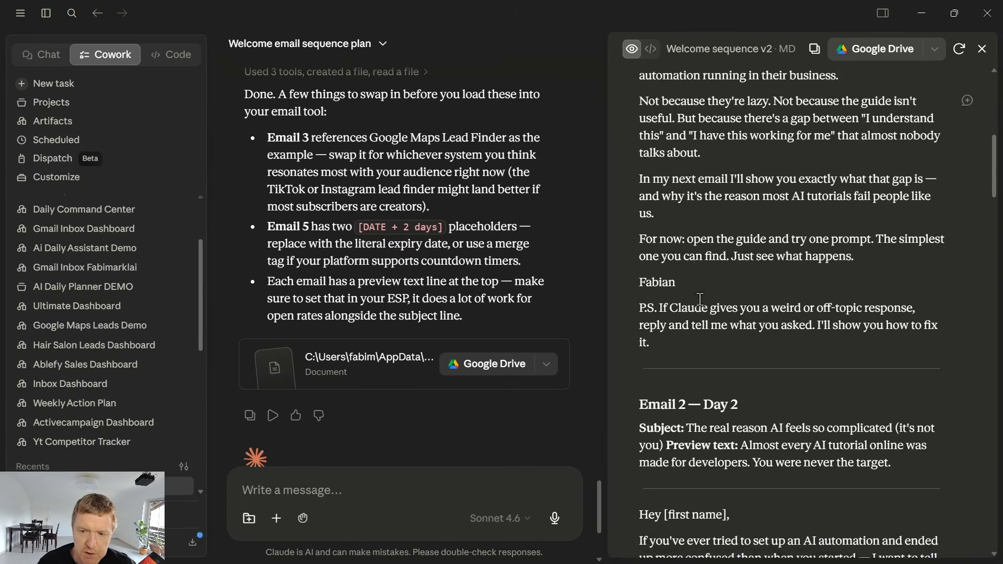
{"action": "scroll", "coordinate": [700, 308], "scroll_direction": "up", "scroll_amount": 2}
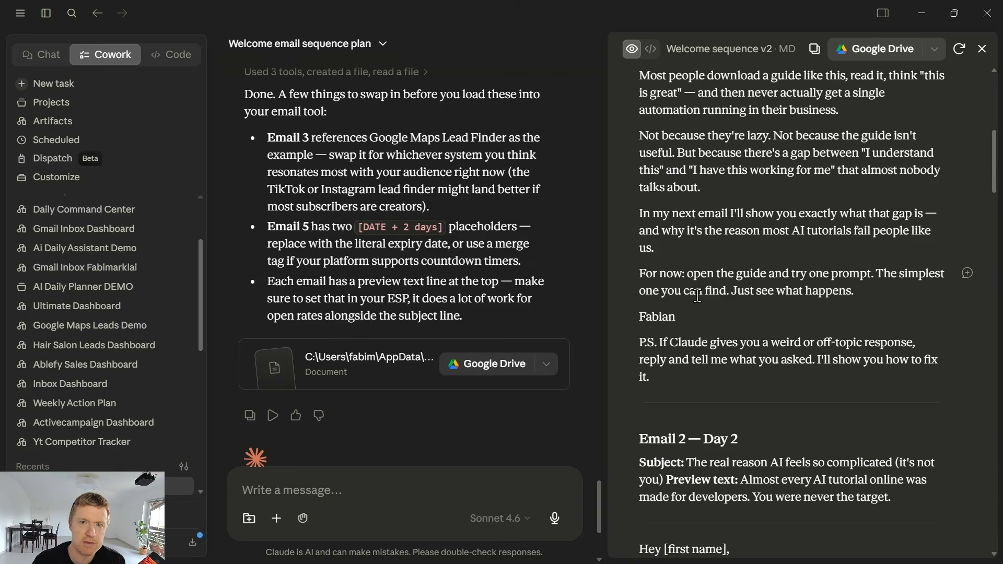
Ask for a re-read as a skeptical non-technical solopreneur, flagging lost interest, unanswered questions and click-away points, followed by a revised version that fixes them.
{"action": "scroll", "coordinate": [697, 295], "scroll_direction": "down", "scroll_amount": 10}
{"action": "type", "text": "Before you show me the final version, re-read what you just wrote as my ideal reader. They're a non-technical solopreneur who's seen a lot of AI content and is a little skeptical. Tell me: - Where do they lose interest? - What question goes unanswered? - What would make them stop reading or click away? Then give me the revised version that fixes those things."}
{"action": "left_click", "coordinate": [444, 393]}
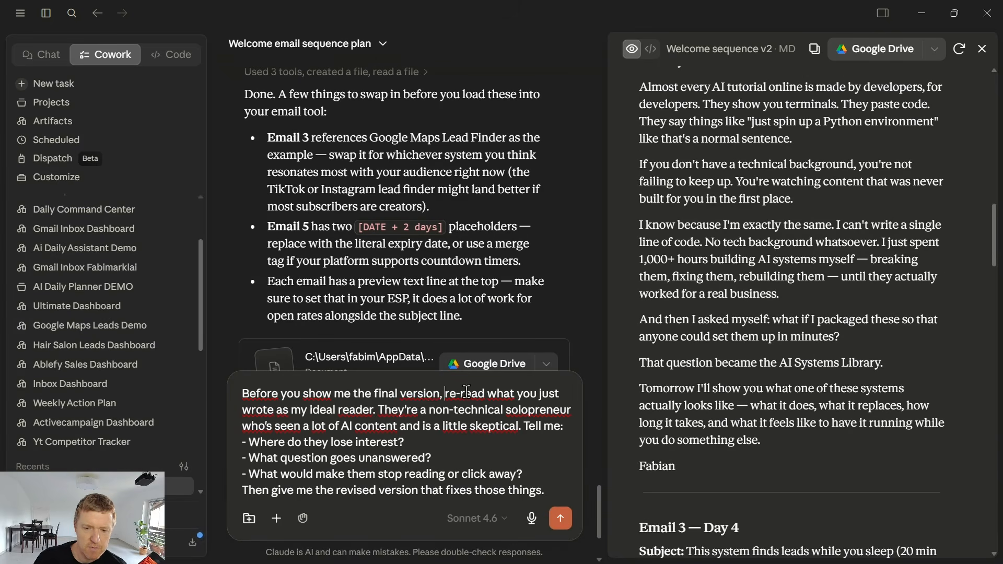
{"action": "left_click_drag", "start_coordinate": [251, 416], "coordinate": [566, 426]}
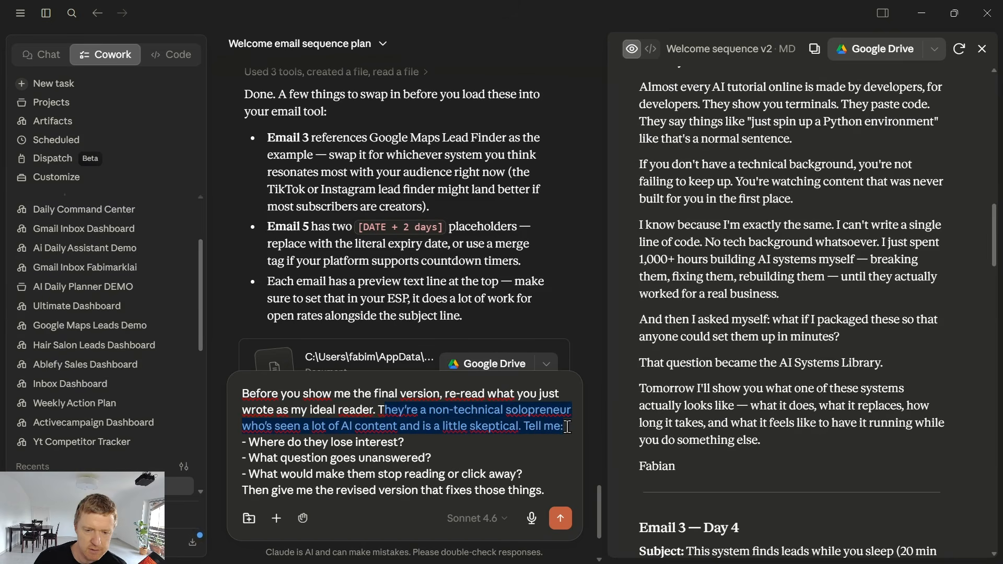
{"action": "left_click_drag", "start_coordinate": [465, 445], "coordinate": [240, 443]}
{"action": "left_click", "coordinate": [470, 458]}
{"action": "left_click_drag", "start_coordinate": [470, 458], "coordinate": [260, 459]}
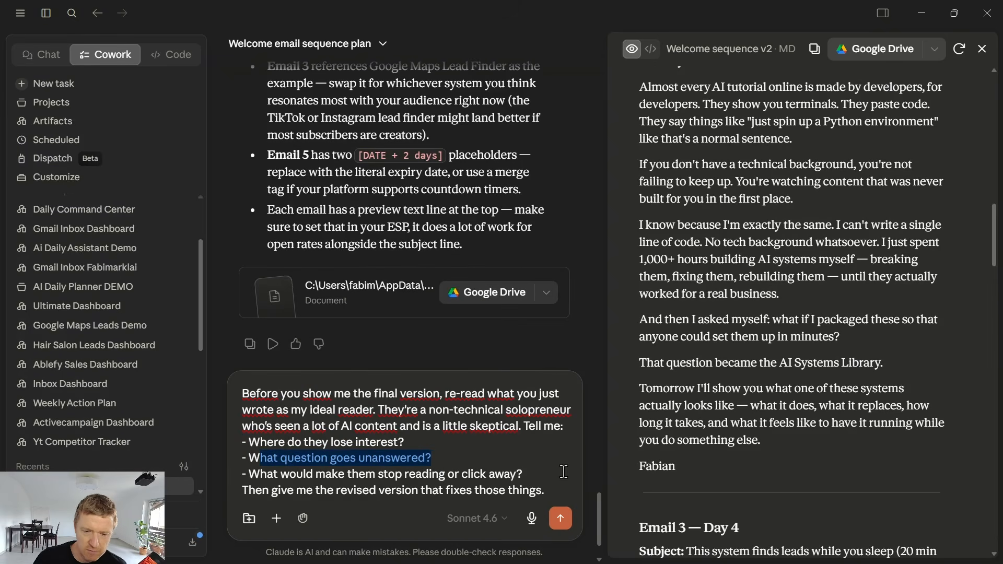
{"action": "left_click_drag", "start_coordinate": [564, 474], "coordinate": [459, 490]}
{"action": "left_click", "coordinate": [538, 476]}
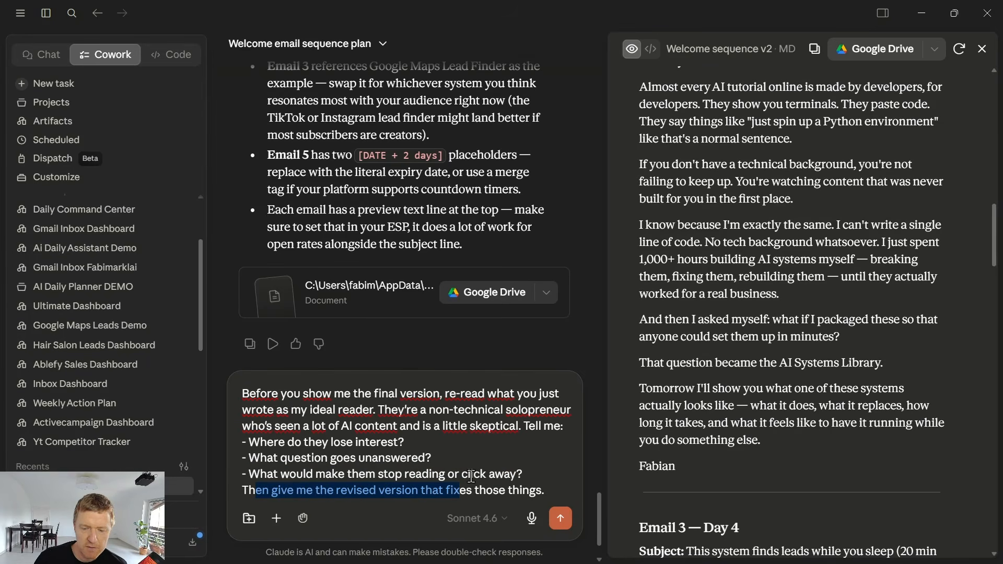
{"action": "left_click", "coordinate": [561, 518]}
Examine the skeptical-reader critique of Email 1's audience-size claim and Email 2's 1,000 hours line.
{"action": "left_click_drag", "start_coordinate": [338, 228], "coordinate": [711, 261]}
{"action": "left_click", "coordinate": [304, 233]}
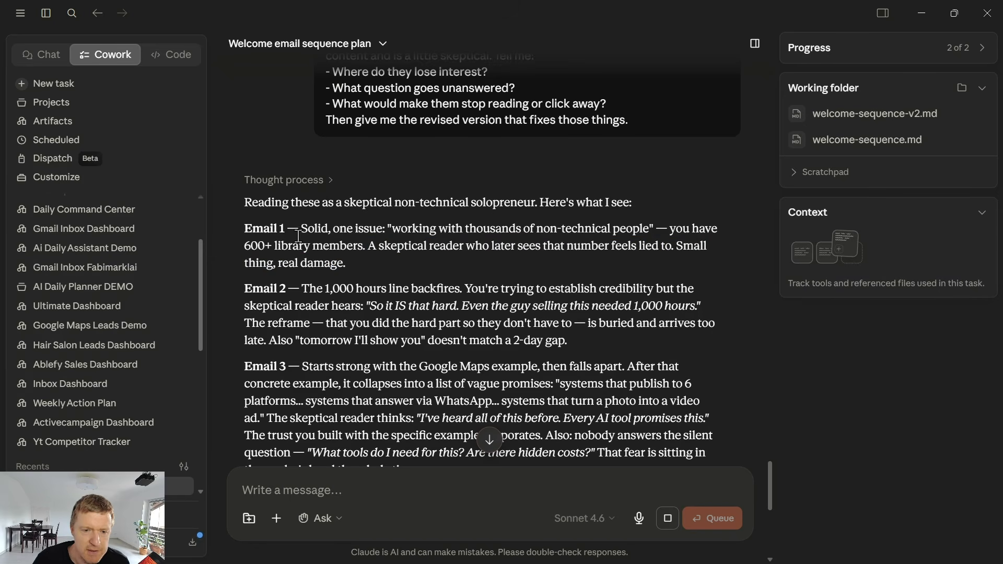
{"action": "double_click", "coordinate": [254, 246]}
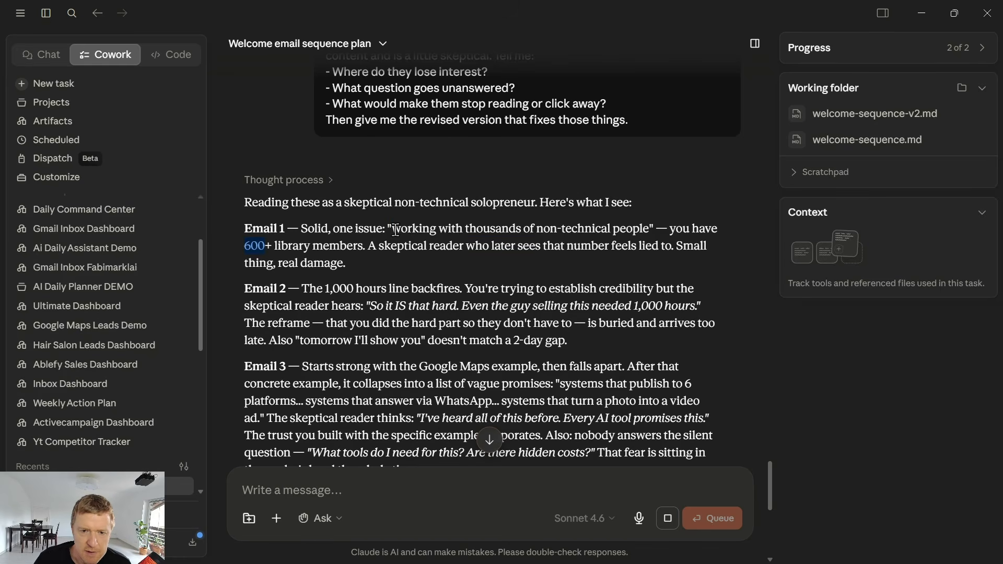
{"action": "left_click_drag", "start_coordinate": [392, 228], "coordinate": [639, 241]}
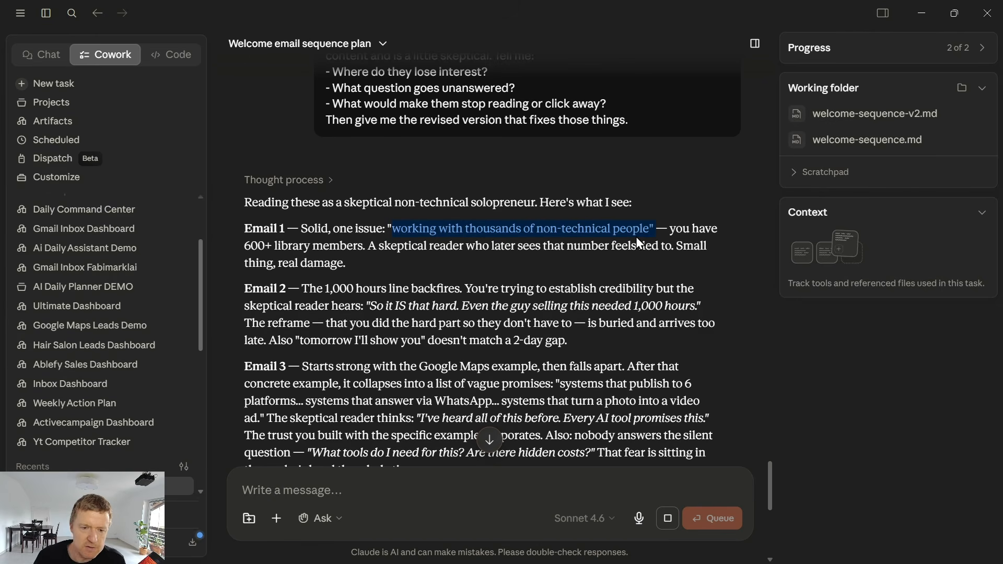
{"action": "left_click_drag", "start_coordinate": [301, 289], "coordinate": [678, 294]}
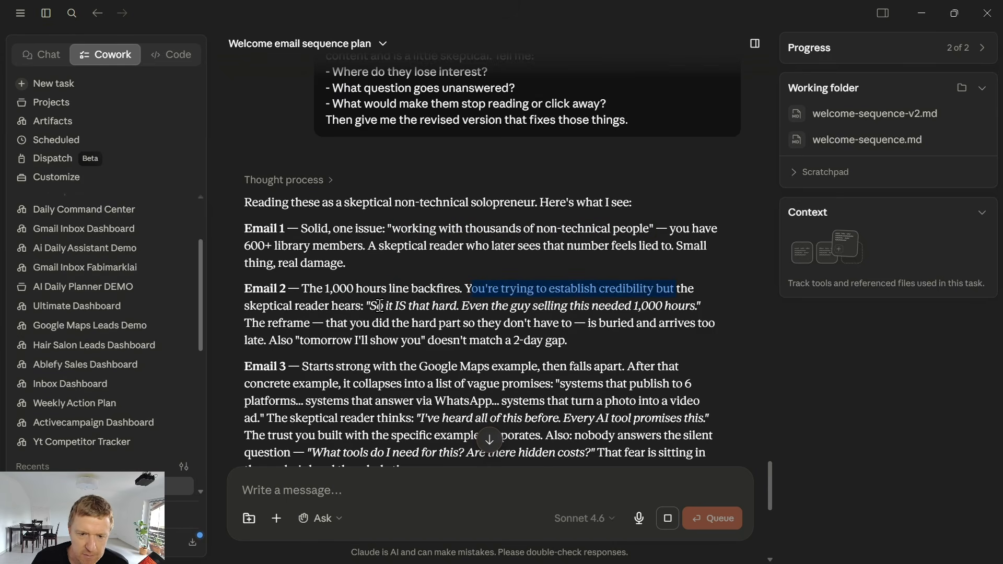
{"action": "left_click_drag", "start_coordinate": [476, 304], "coordinate": [698, 307]}
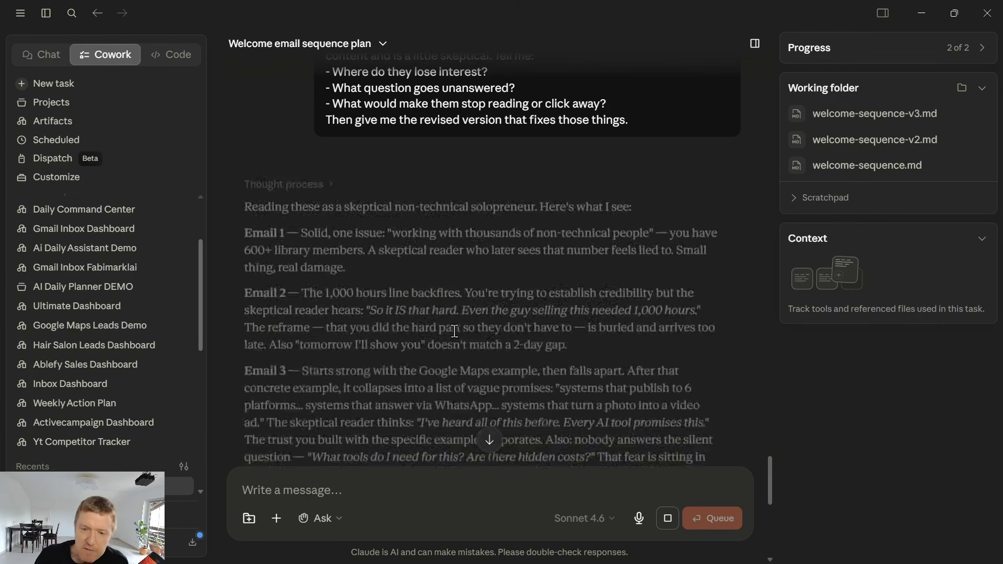
Read the critique of Emails 3 to 5 and skim the revised emails in the Welcome sequence v3 document.
{"action": "scroll", "coordinate": [453, 331], "scroll_direction": "down", "scroll_amount": 3}
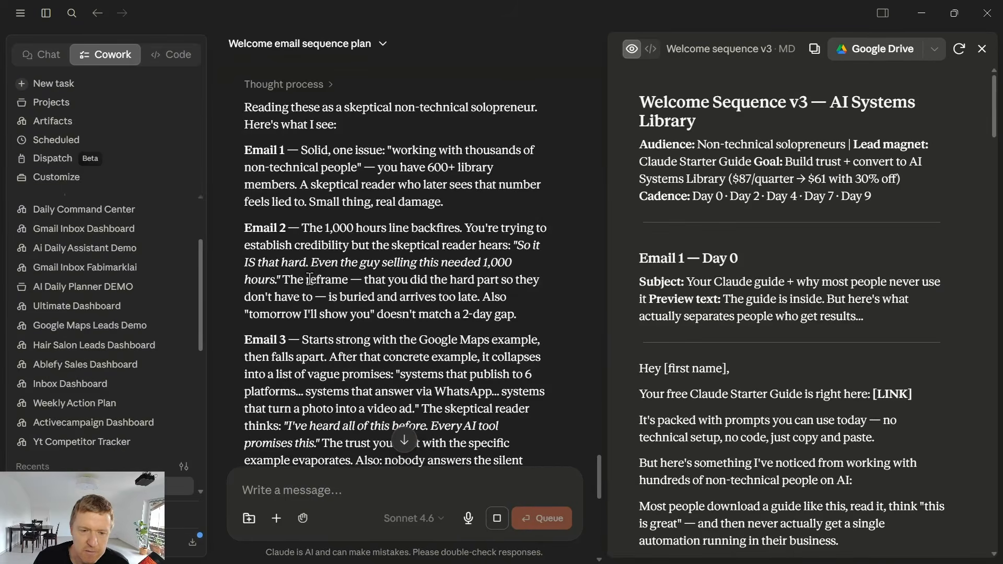
{"action": "scroll", "coordinate": [310, 278], "scroll_direction": "down", "scroll_amount": 8}
{"action": "scroll", "coordinate": [700, 312], "scroll_direction": "down", "scroll_amount": 15}
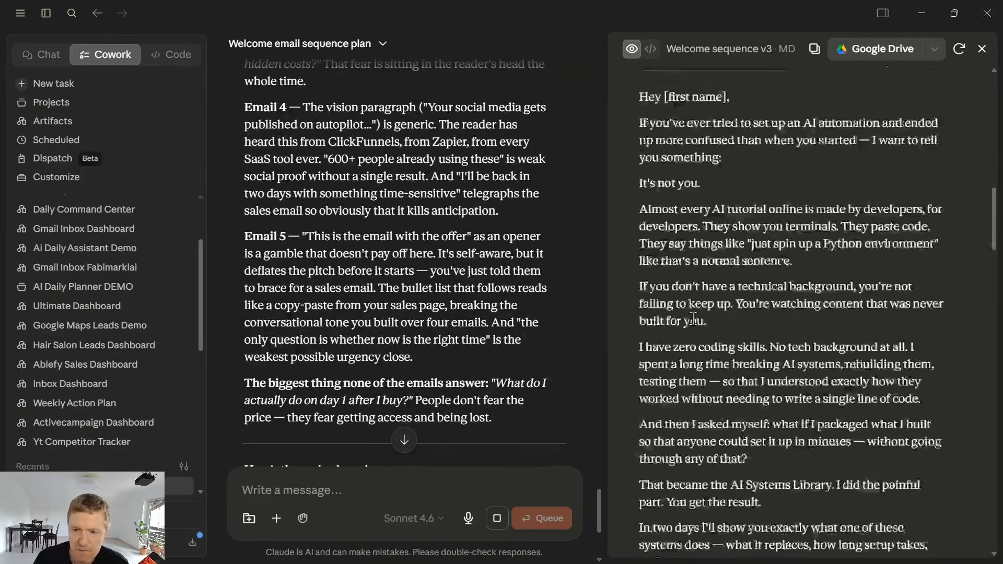
{"action": "scroll", "coordinate": [398, 301], "scroll_direction": "down", "scroll_amount": 5}
{"action": "scroll", "coordinate": [365, 271], "scroll_direction": "down", "scroll_amount": 3}
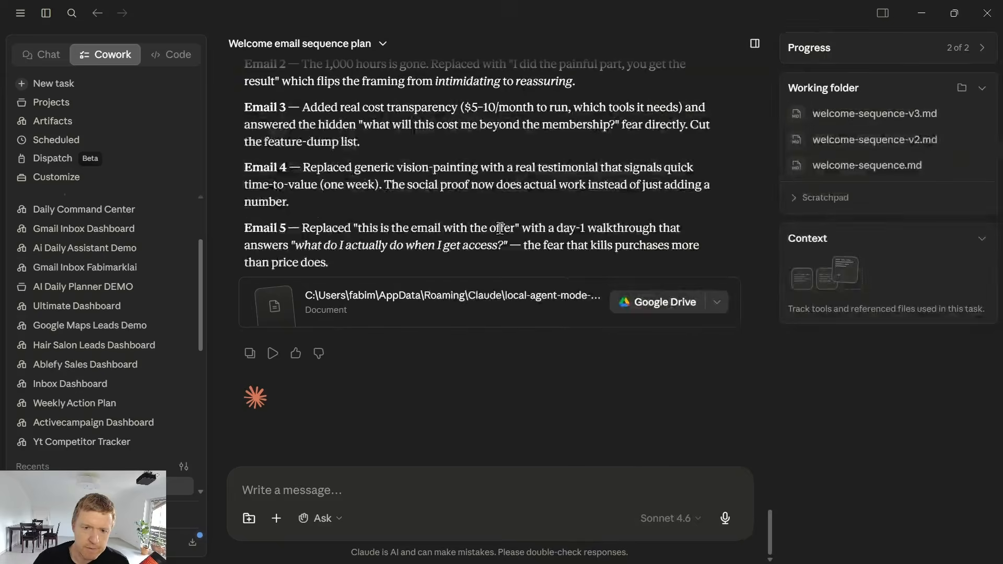
Review the main changes made in the revised version, then go back over the critique and the self-check prompt in the conversation.
{"action": "scroll", "coordinate": [500, 228], "scroll_direction": "up", "scroll_amount": 4}
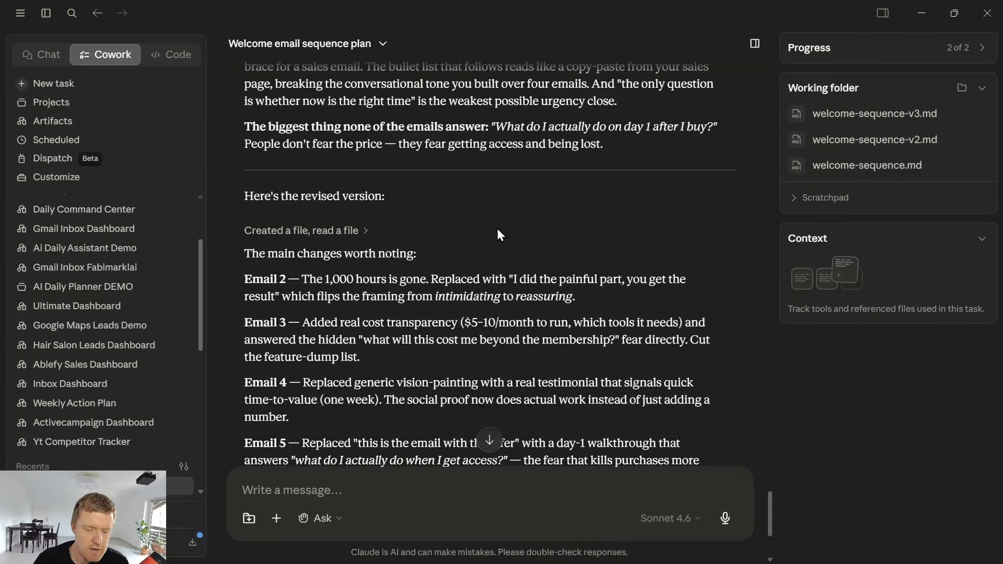
{"action": "scroll", "coordinate": [504, 225], "scroll_direction": "up", "scroll_amount": 1}
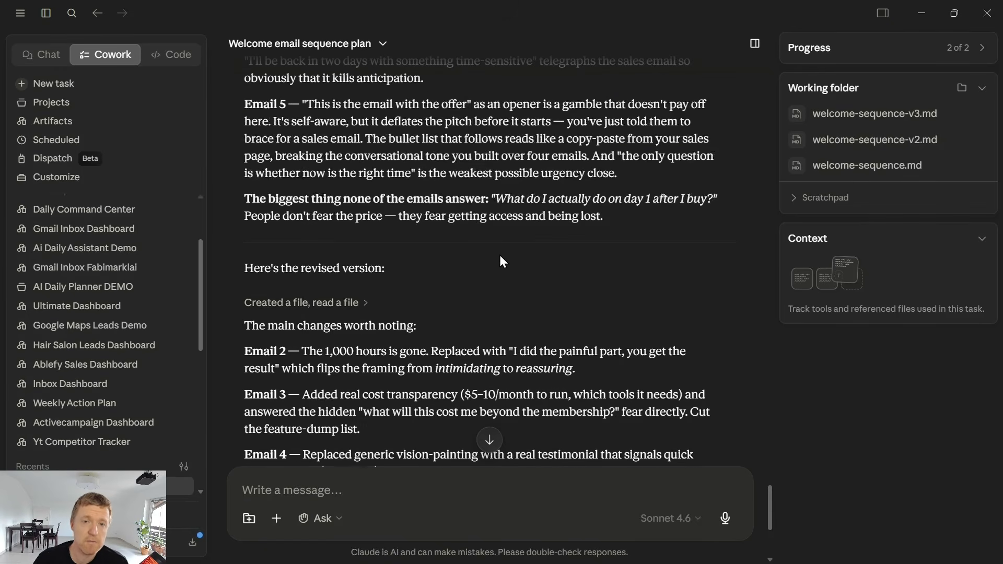
{"action": "scroll", "coordinate": [501, 261], "scroll_direction": "up", "scroll_amount": 5}
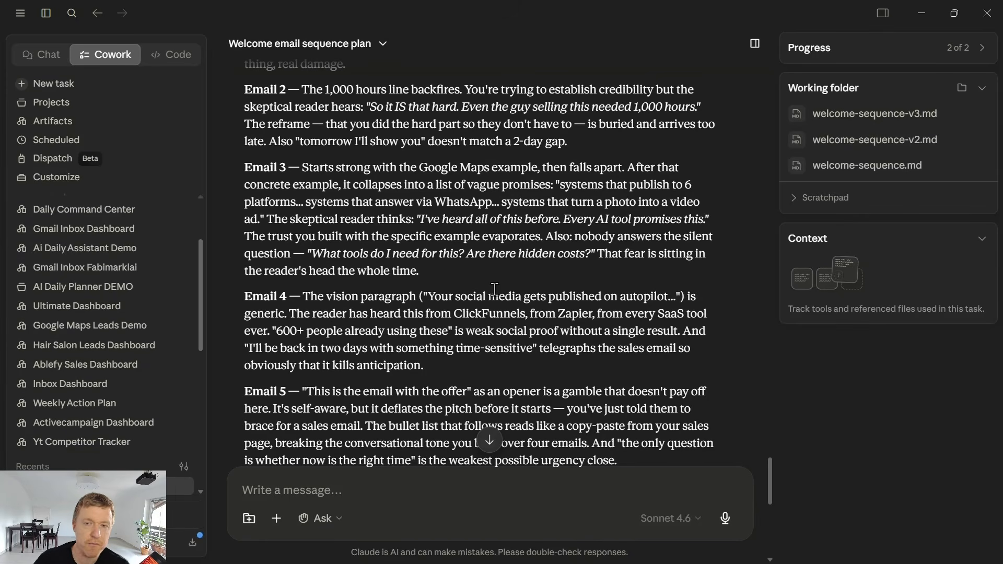
{"action": "scroll", "coordinate": [486, 295], "scroll_direction": "up", "scroll_amount": 2}
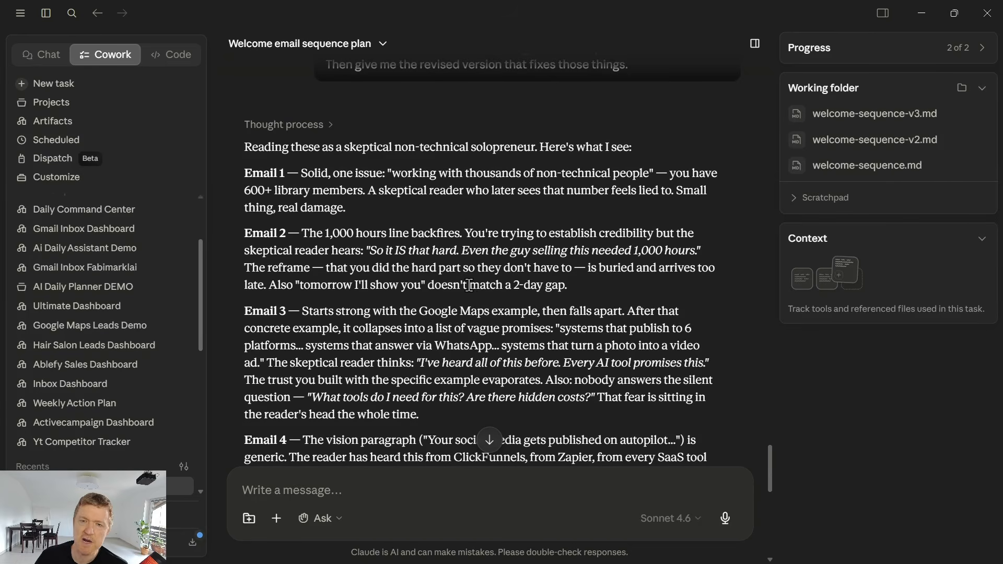
{"action": "scroll", "coordinate": [482, 299], "scroll_direction": "up", "scroll_amount": 2}
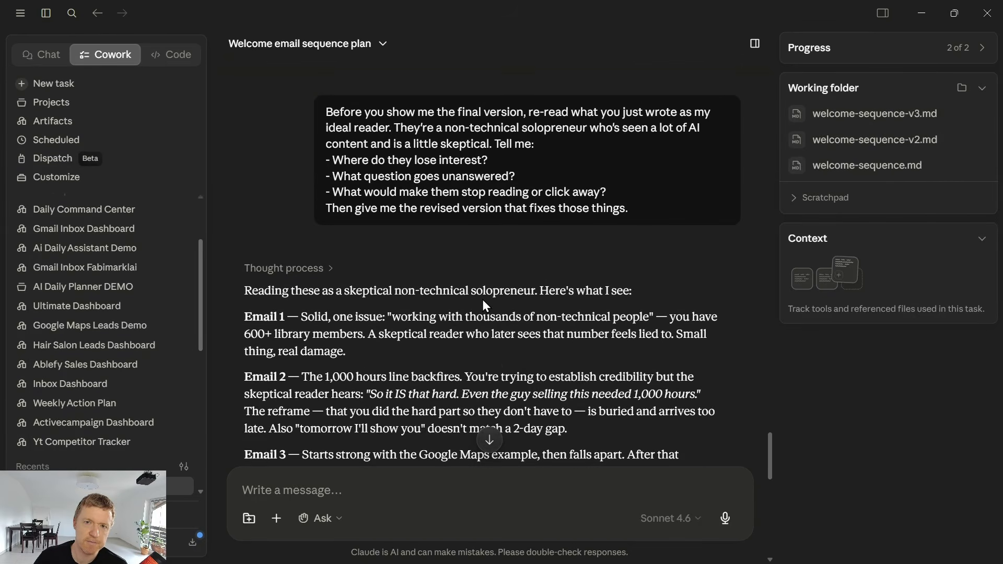
{"action": "scroll", "coordinate": [481, 299], "scroll_direction": "up", "scroll_amount": 1}
{"action": "scroll", "coordinate": [486, 299], "scroll_direction": "up", "scroll_amount": 4}
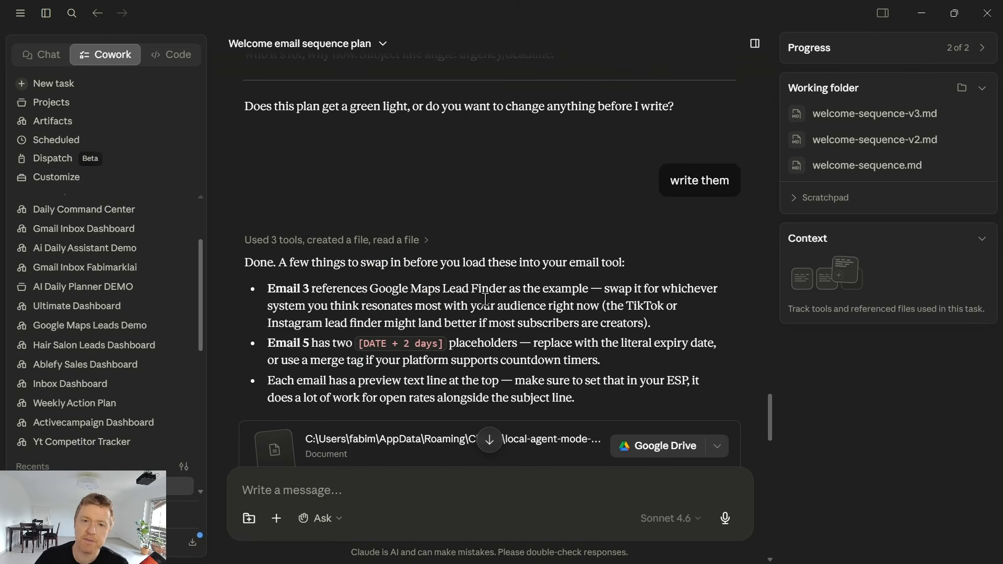
{"action": "scroll", "coordinate": [489, 301], "scroll_direction": "down", "scroll_amount": 2}
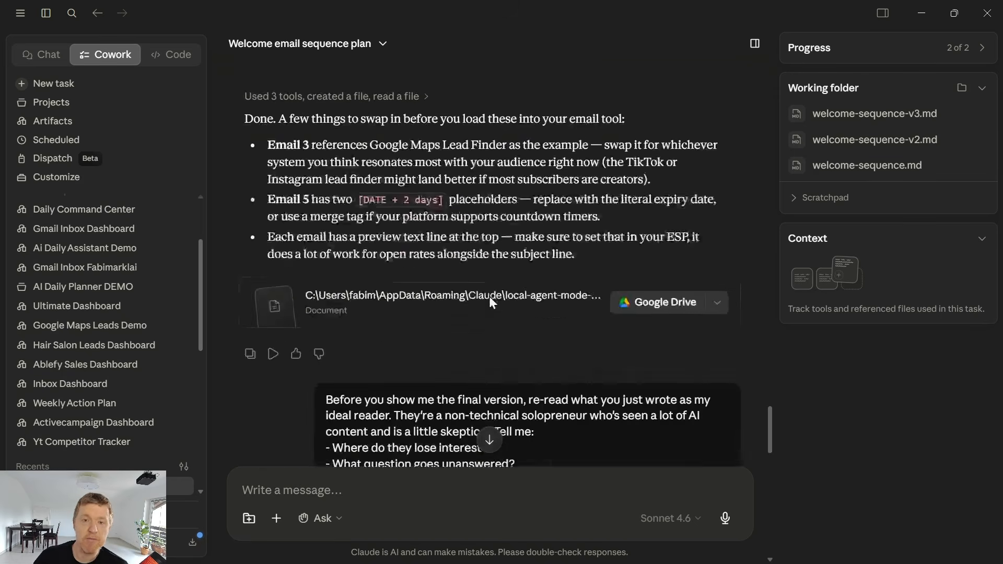
Ask for a skill based on this conversation that packages the interview process, planning, writing and self-check into reusable instructions.
{"action": "scroll", "coordinate": [488, 296], "scroll_direction": "down", "scroll_amount": 10}
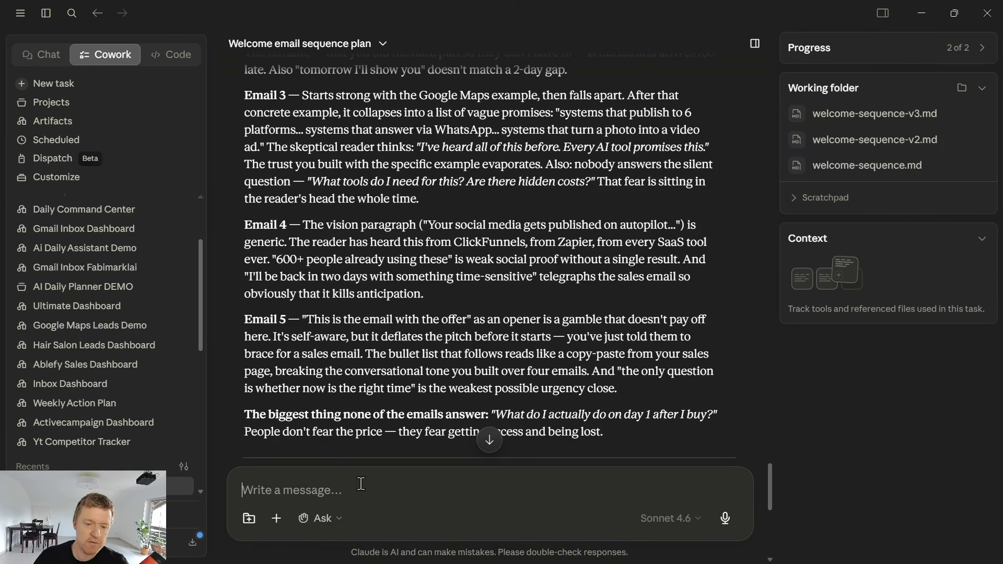
{"action": "type", "text": "Based on this conversation, build me a skill. Package what we just did — the interview process, the planning, the writing, and the self-check — into a set of reusable instructions that Claude can follow automatically the next time I need to do this same type of task."}
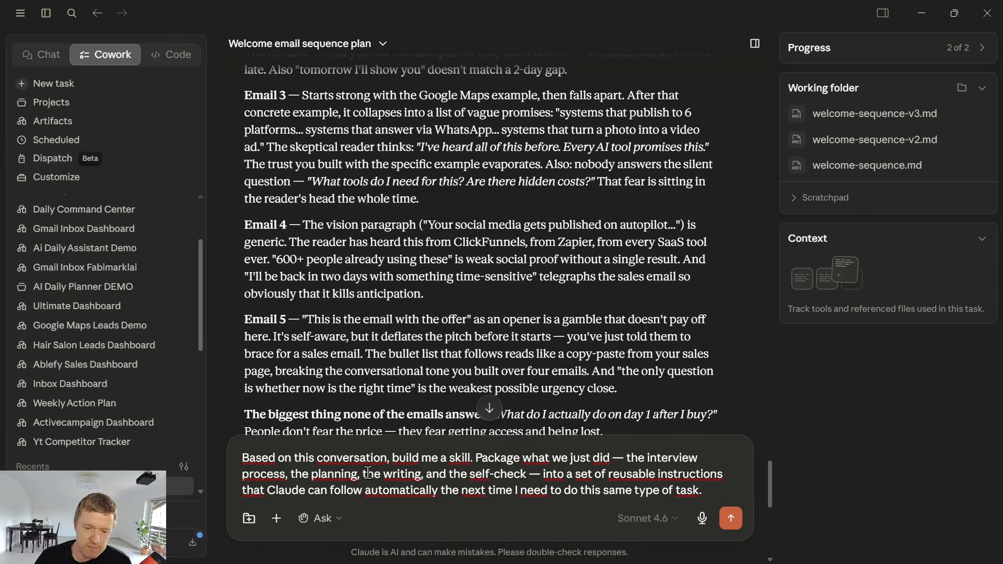
{"action": "left_click_drag", "start_coordinate": [471, 457], "coordinate": [637, 454]}
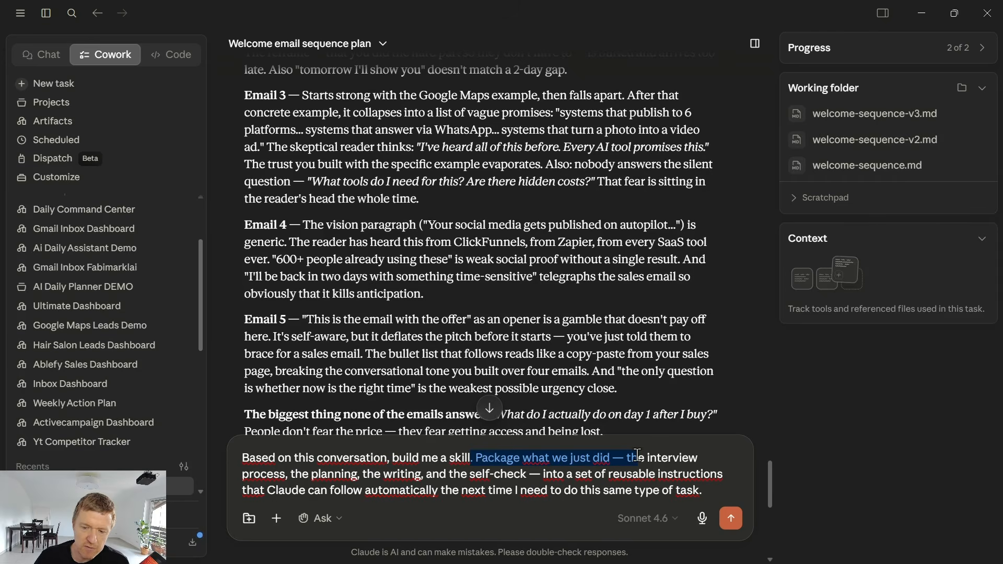
{"action": "left_click", "coordinate": [334, 474]}
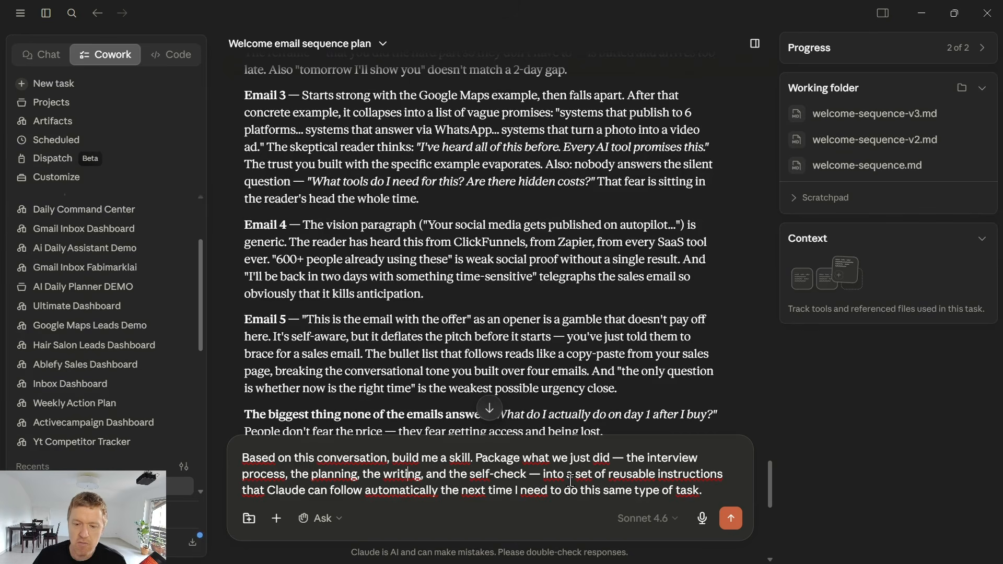
{"action": "left_click", "coordinate": [731, 518]}
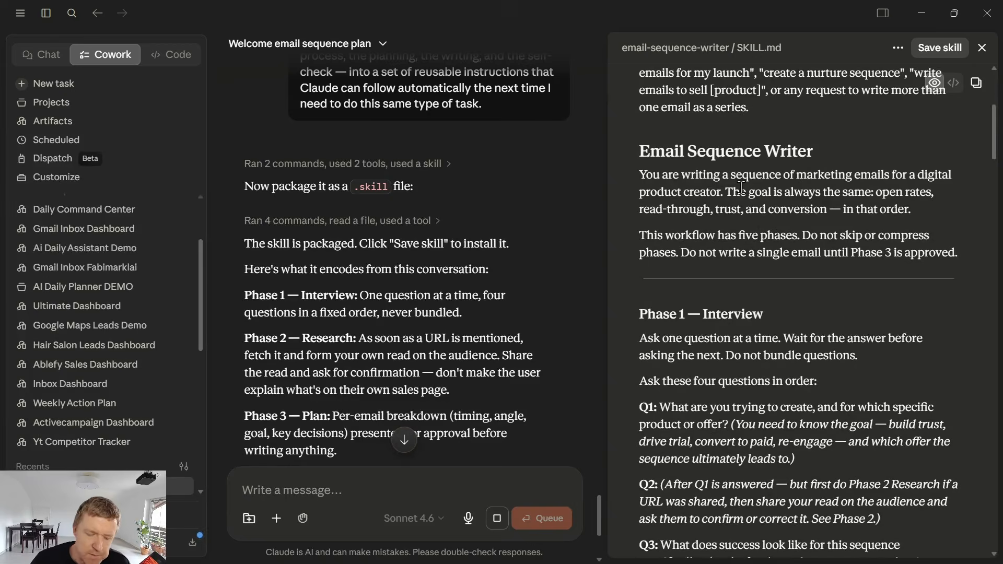
Review the email-sequence-writer skill's description, Phase 1 interview questions and failure modes, along with the chat summary of its five phases.
{"action": "scroll", "coordinate": [741, 190], "scroll_direction": "up", "scroll_amount": 2}
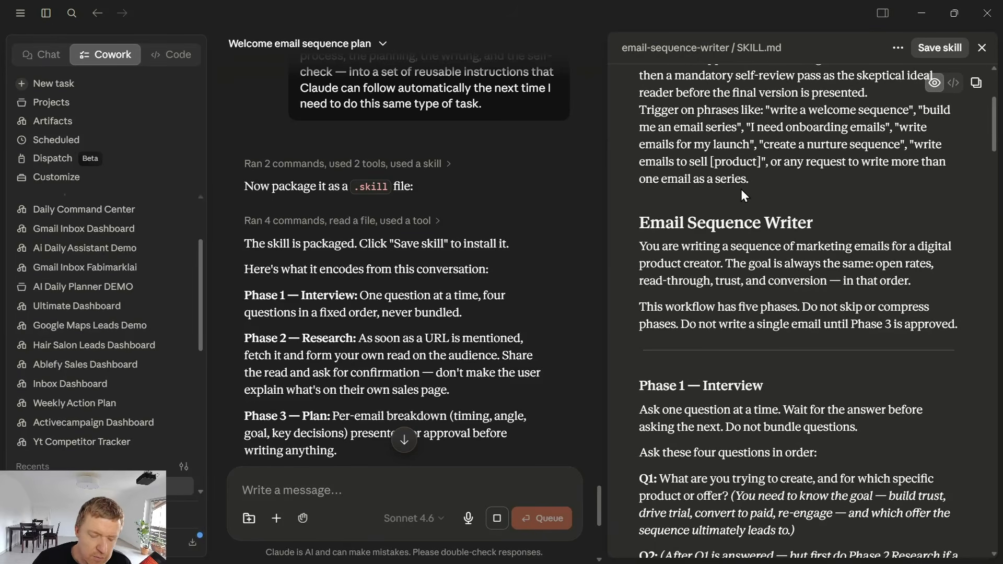
{"action": "scroll", "coordinate": [656, 302], "scroll_direction": "up", "scroll_amount": 4}
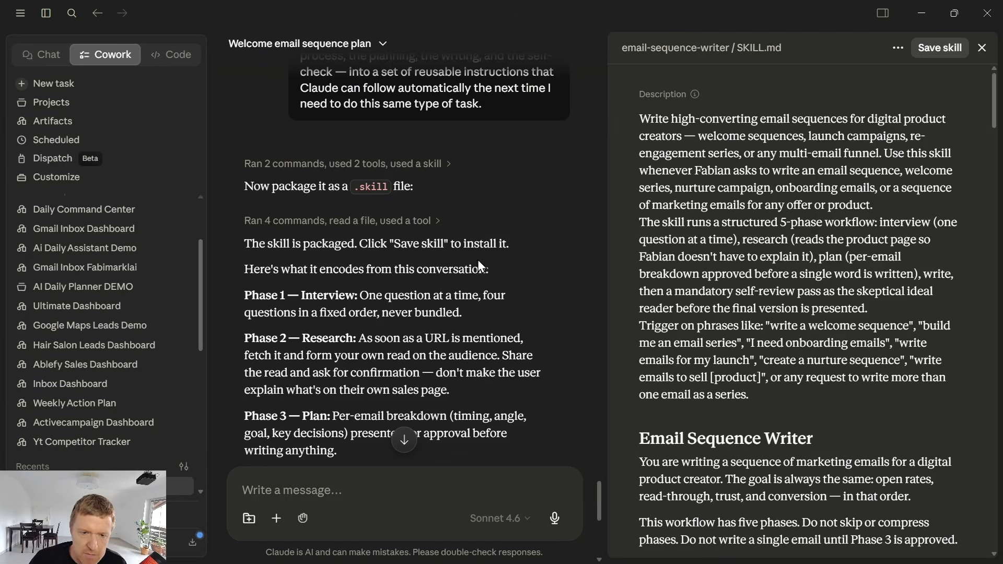
{"action": "scroll", "coordinate": [297, 143], "scroll_direction": "down", "scroll_amount": 4}
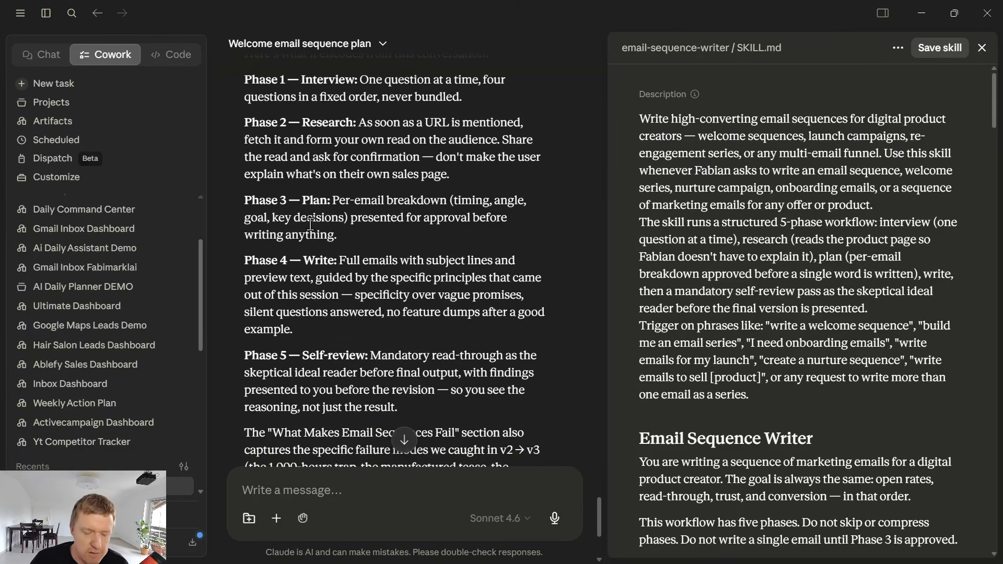
{"action": "scroll", "coordinate": [310, 224], "scroll_direction": "down", "scroll_amount": 1}
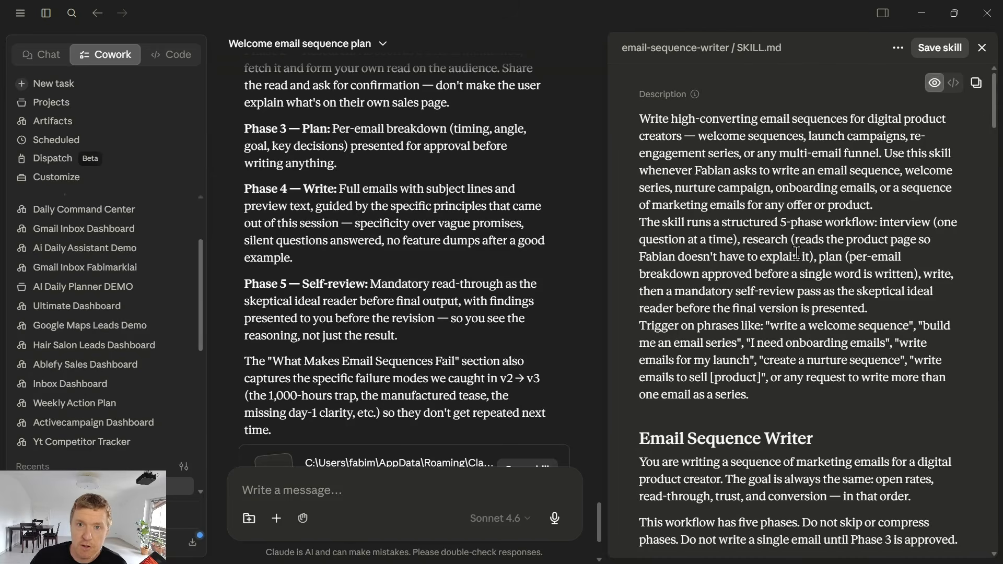
{"action": "scroll", "coordinate": [735, 277], "scroll_direction": "down", "scroll_amount": 7}
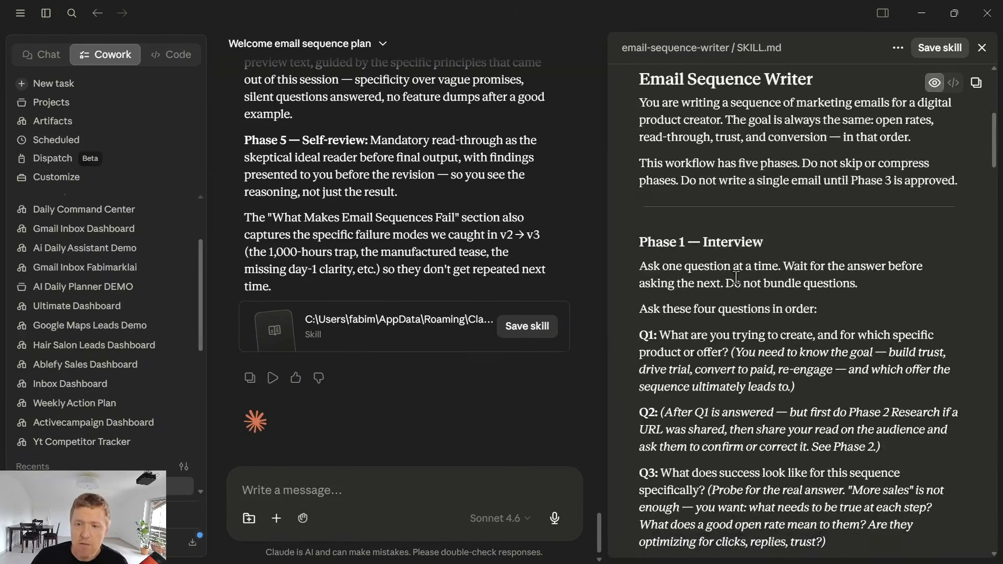
{"action": "scroll", "coordinate": [736, 277], "scroll_direction": "down", "scroll_amount": 1}
{"action": "left_click_drag", "start_coordinate": [638, 172], "coordinate": [808, 264]}
{"action": "scroll", "coordinate": [790, 321], "scroll_direction": "down", "scroll_amount": 1}
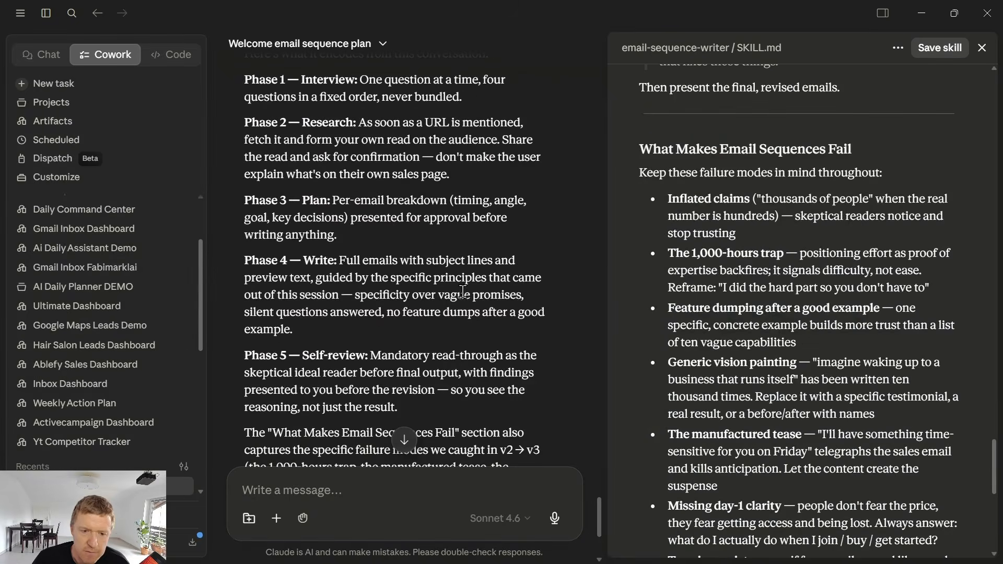
{"action": "scroll", "coordinate": [460, 291], "scroll_direction": "down", "scroll_amount": 1}
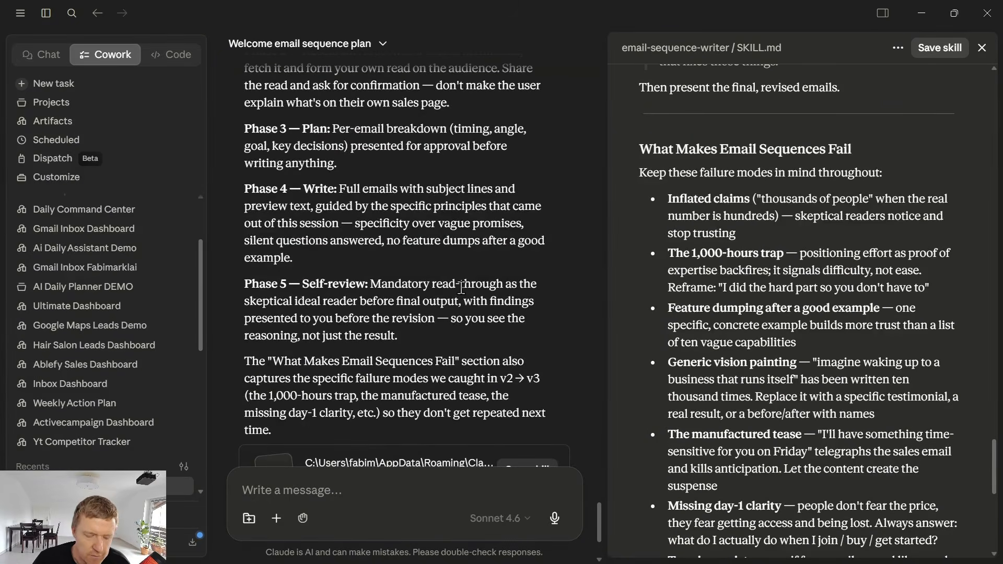
{"action": "scroll", "coordinate": [408, 366], "scroll_direction": "down", "scroll_amount": 2}
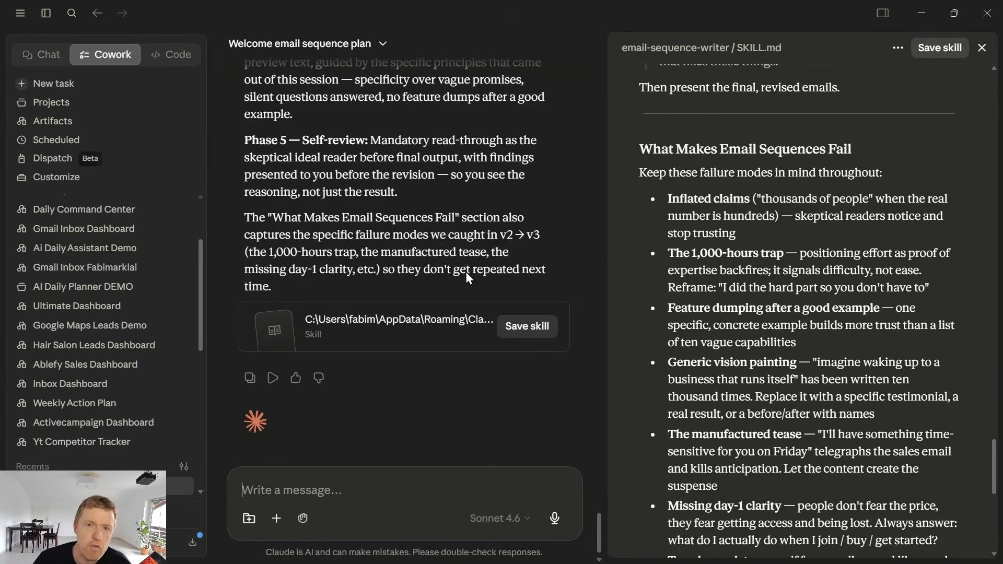
Draft the message "Based on this issue I just ran into, update the skill so it doesn't make this mistake again." and check the skill's Phase 5 self-review.
{"action": "type", "text": "Based on this issue I just ran into, update the skill so it doesn't make this mistake again."}
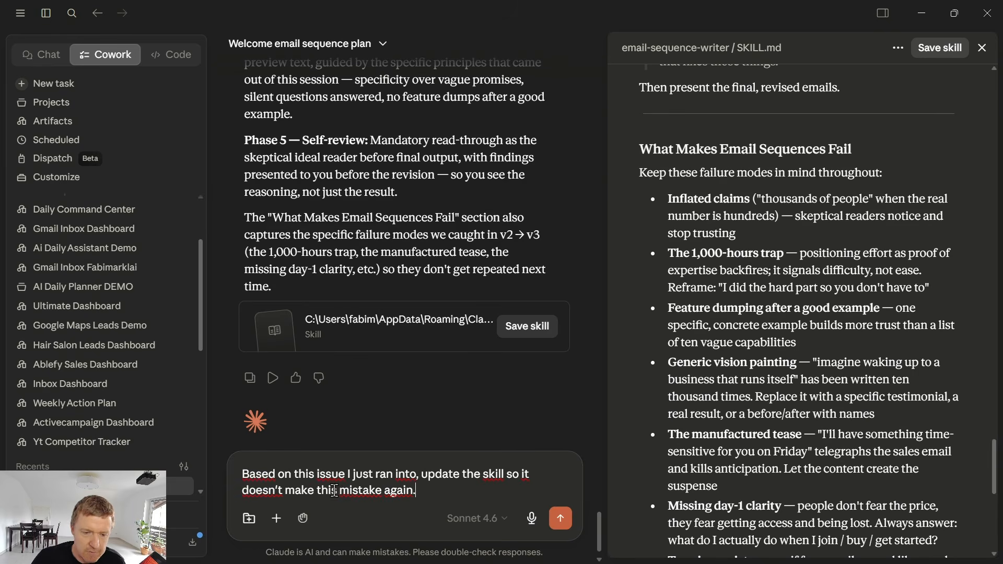
{"action": "scroll", "coordinate": [737, 346], "scroll_direction": "up", "scroll_amount": 7}
{"action": "scroll", "coordinate": [737, 345], "scroll_direction": "up", "scroll_amount": 4}
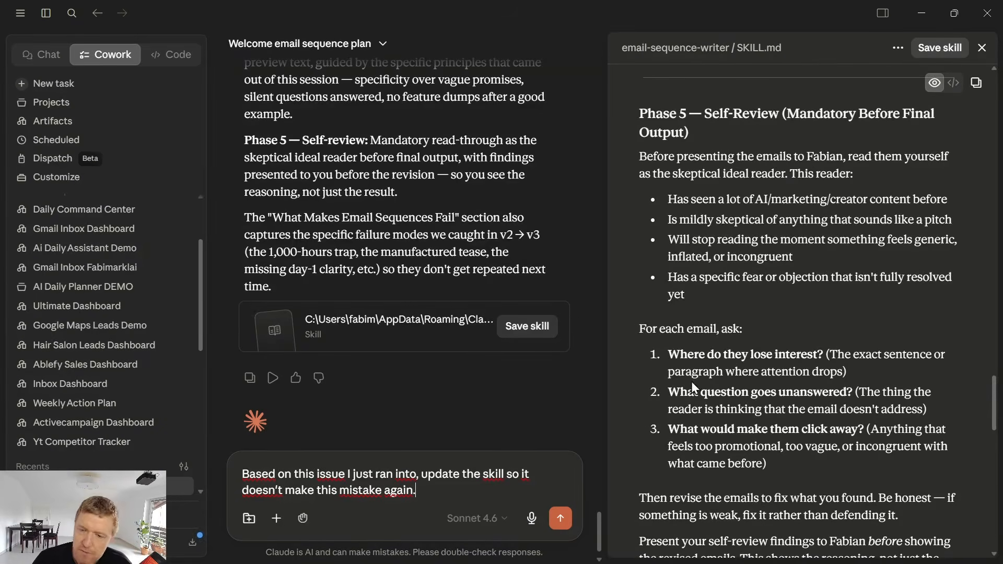
{"action": "left_click_drag", "start_coordinate": [262, 479], "coordinate": [309, 478]}
{"action": "left_click", "coordinate": [399, 480]}
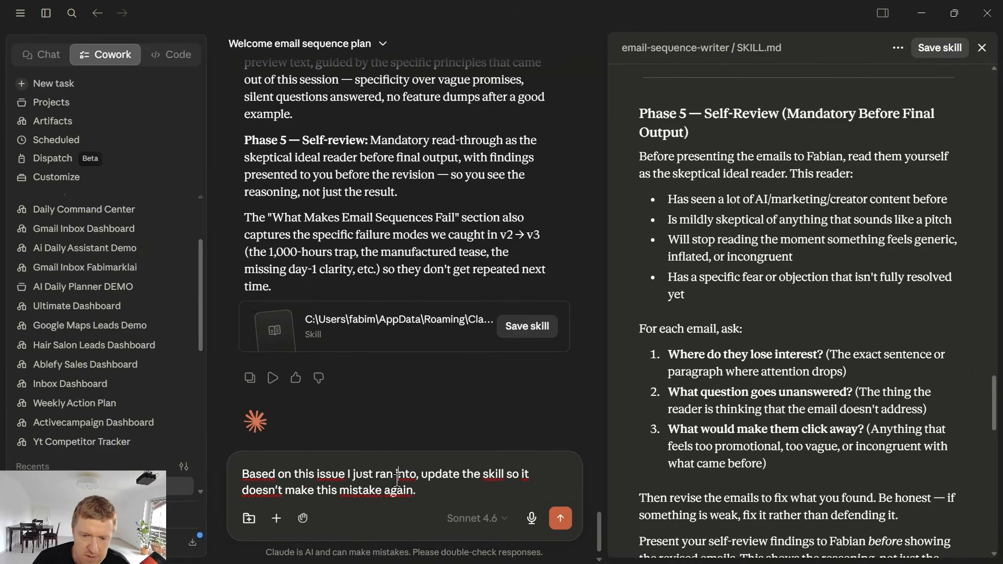
Skim the skill's earlier phases, then open the Welcome sequence v3 document and examine the first email's wording for recurring style issues.
{"action": "left_click", "coordinate": [462, 493]}
{"action": "scroll", "coordinate": [729, 338], "scroll_direction": "up", "scroll_amount": 15}
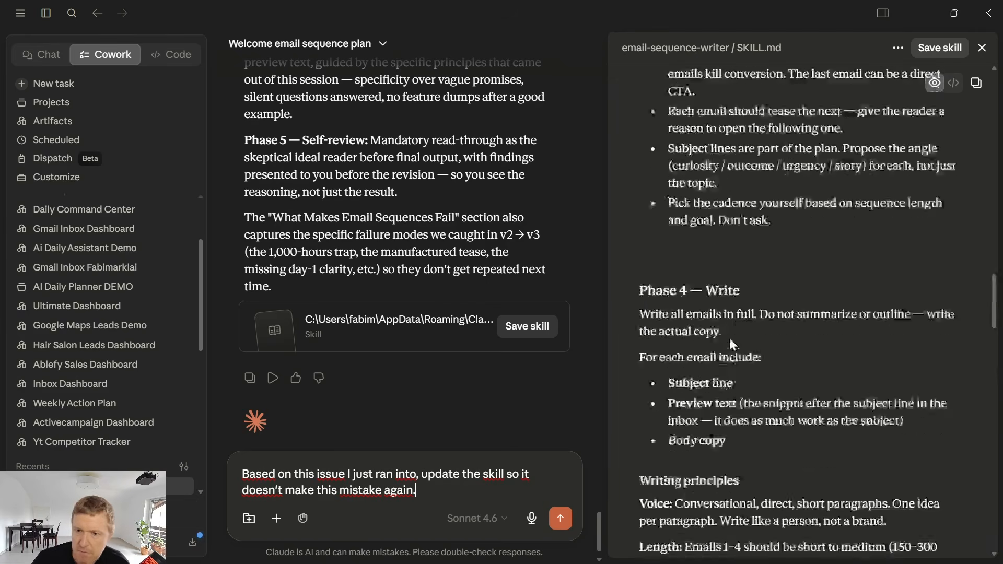
{"action": "scroll", "coordinate": [722, 346], "scroll_direction": "down", "scroll_amount": 6}
{"action": "scroll", "coordinate": [723, 346], "scroll_direction": "up", "scroll_amount": 15}
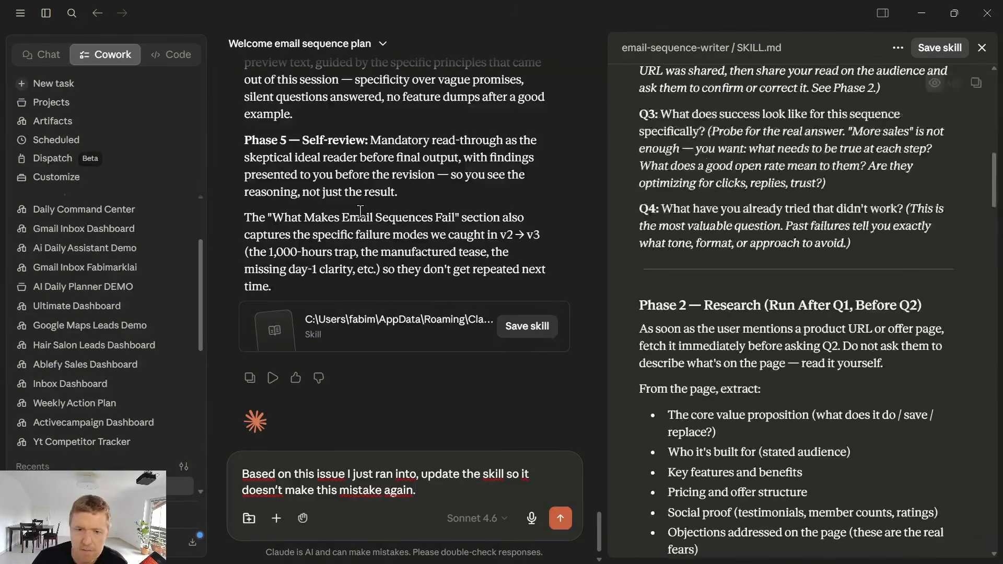
{"action": "scroll", "coordinate": [390, 243], "scroll_direction": "up", "scroll_amount": 15}
{"action": "scroll", "coordinate": [389, 243], "scroll_direction": "down", "scroll_amount": 5}
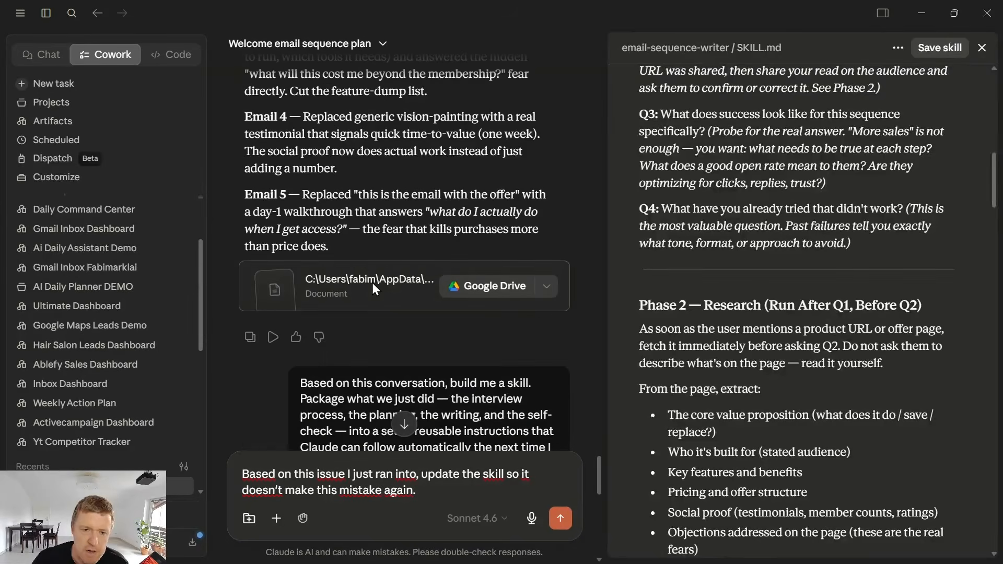
{"action": "left_click", "coordinate": [368, 283]}
{"action": "scroll", "coordinate": [680, 277], "scroll_direction": "down", "scroll_amount": 5}
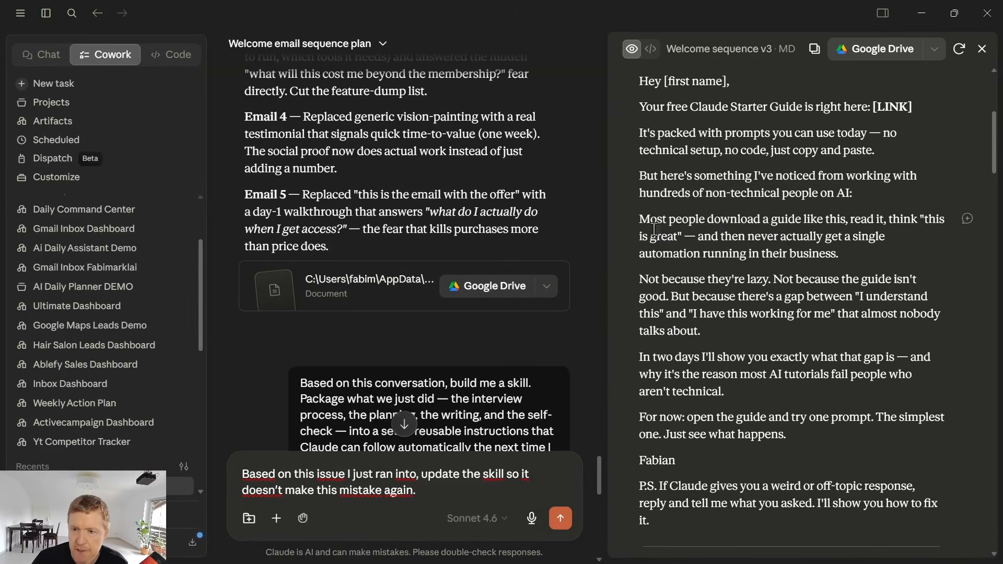
{"action": "double_click", "coordinate": [688, 237]}
Add the line "issue: never use "—" in any email." to the drafted skill update message.
{"action": "left_click", "coordinate": [471, 487]}
{"action": "key", "text": "shift+Return"}
{"action": "key", "text": "shift+Return"}
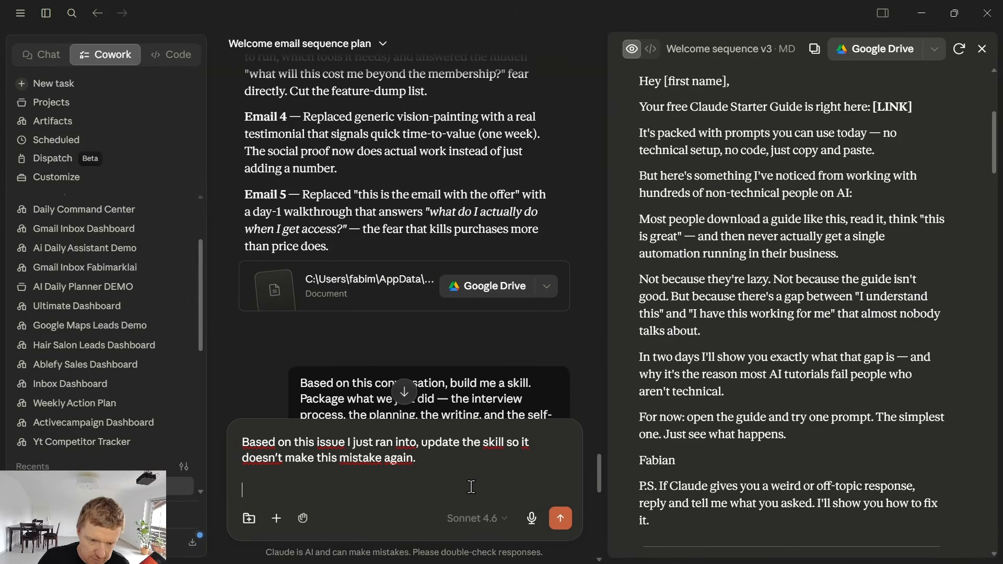
{"action": "type", "text": "issue: never use "}
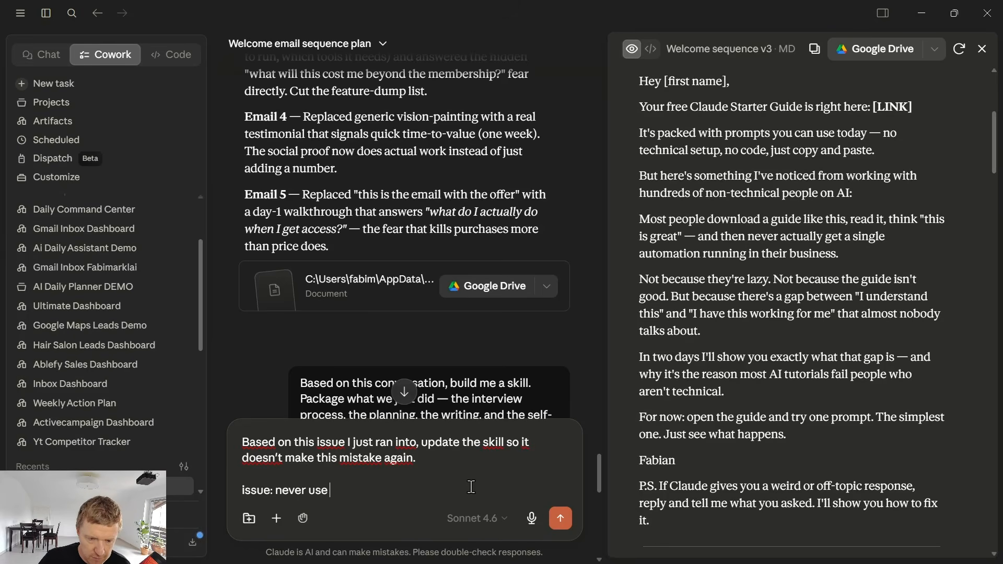
{"action": "type", "text": "\"—\" in any email"}
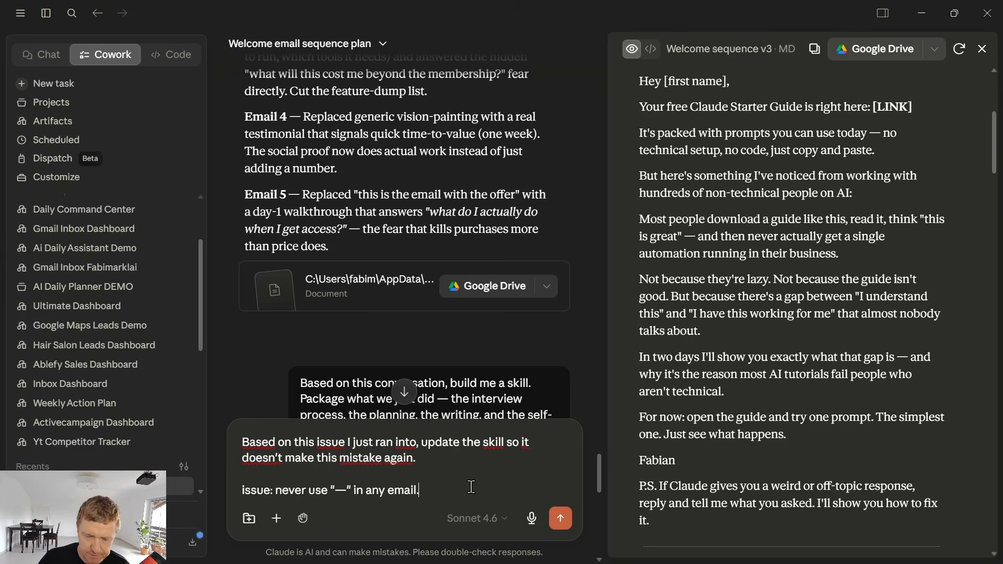
{"action": "type", "text": "."}
{"action": "key", "text": "shift+Return"}
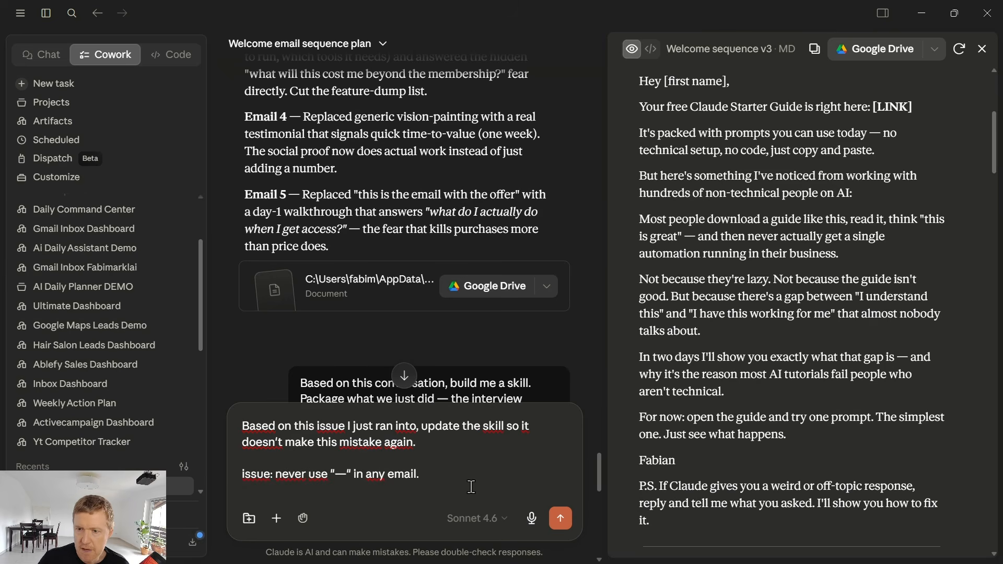
Add a rule to use only one sentence per line, starting a new line whenever a sentence ends with ".", and send the skill update request.
{"action": "left_click_drag", "start_coordinate": [638, 284], "coordinate": [700, 374]}
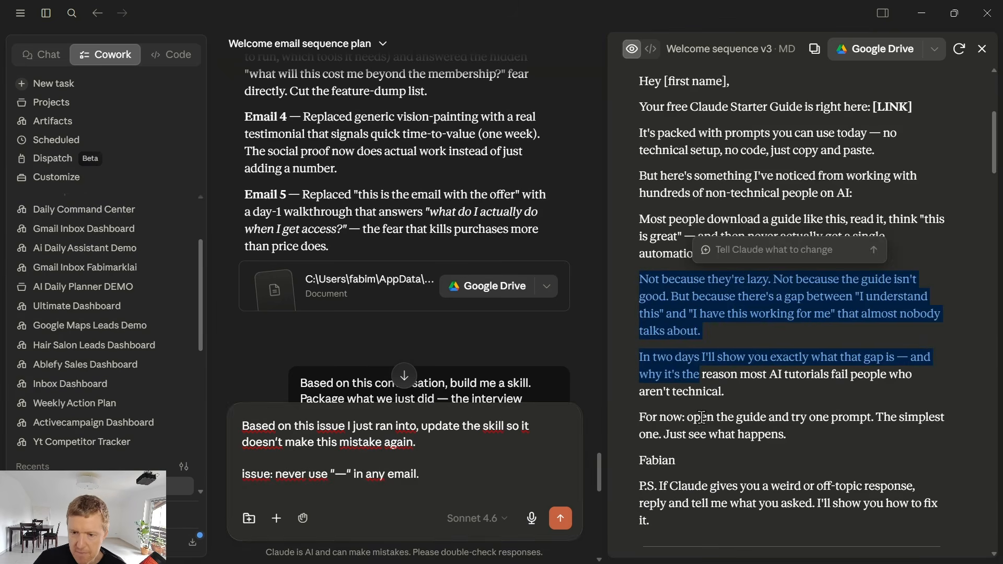
{"action": "left_click", "coordinate": [442, 469]}
{"action": "type", "text": "use "}
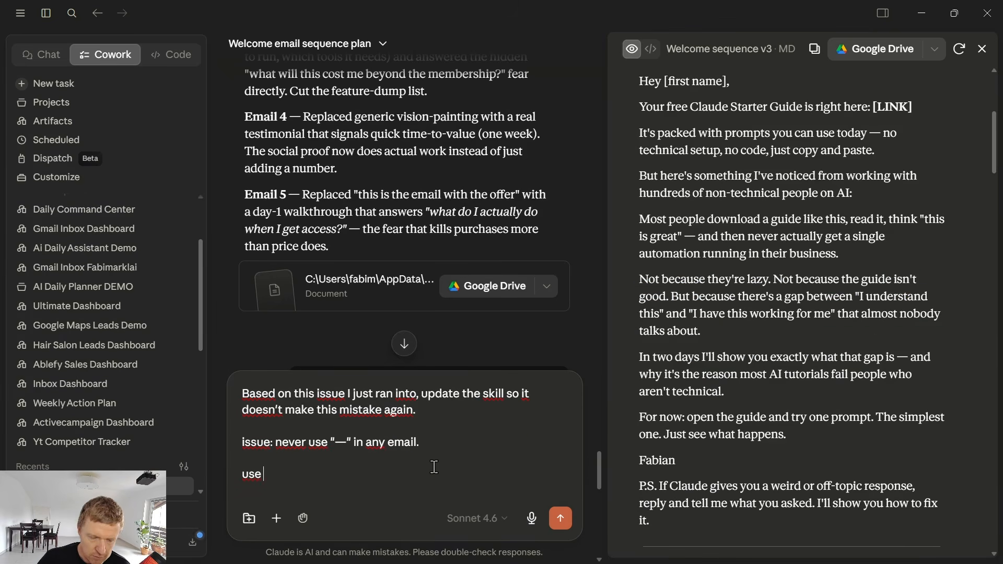
{"action": "type", "text": "only one sentence "}
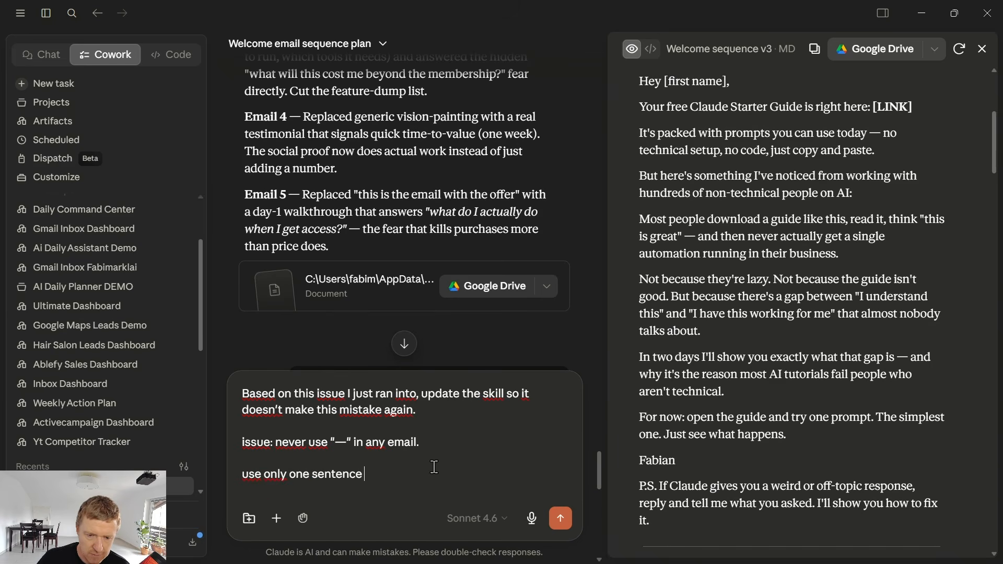
{"action": "type", "text": "per line so whenve"}
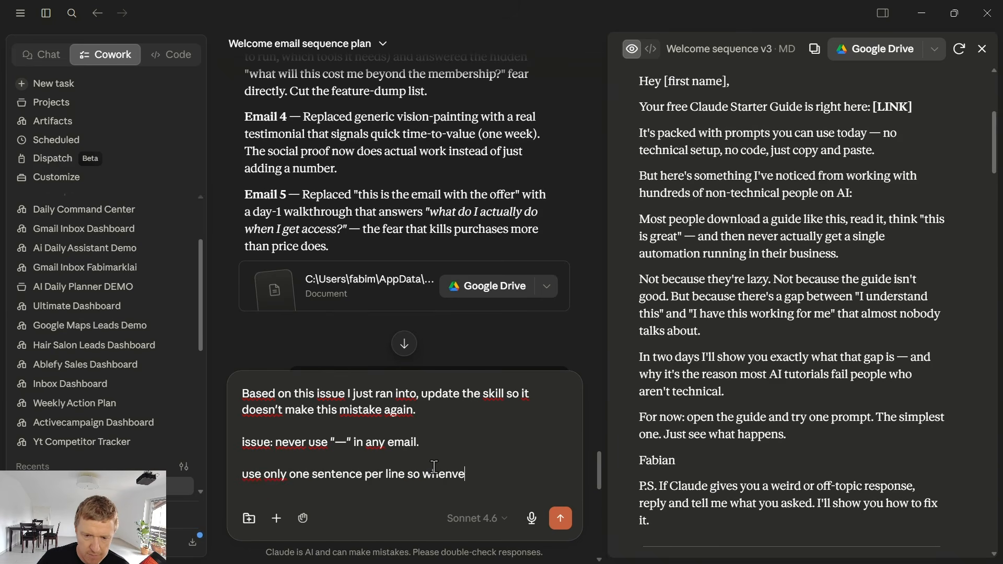
{"action": "type", "text": "r a sentence ends with"}
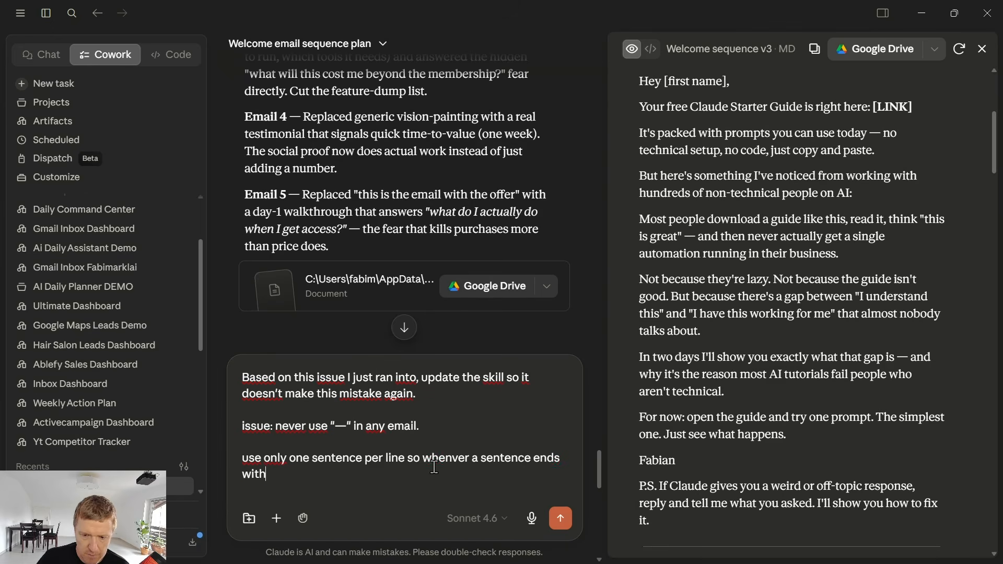
{"action": "type", "text": " “.” start a new line."}
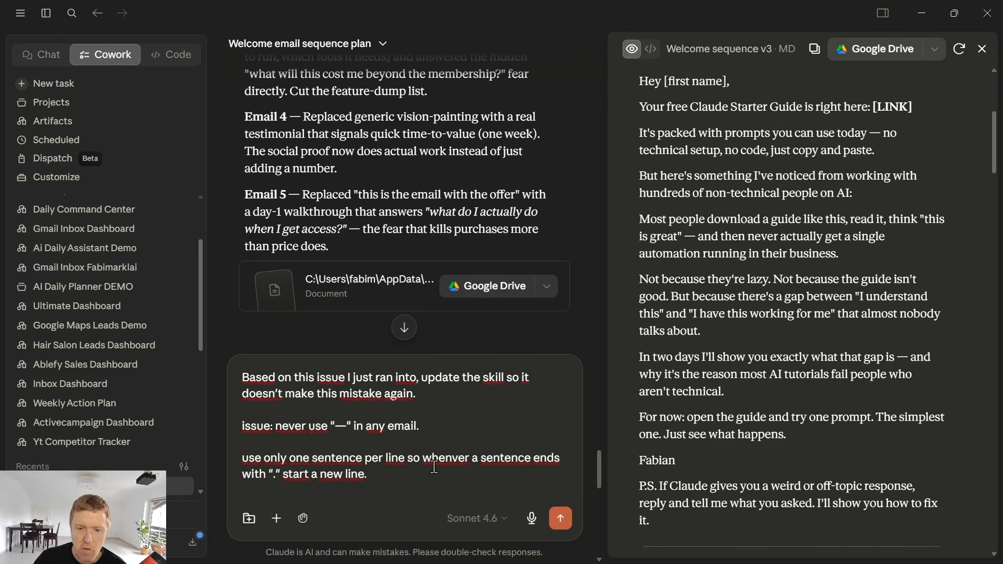
{"action": "scroll", "coordinate": [851, 379], "scroll_direction": "down", "scroll_amount": 7}
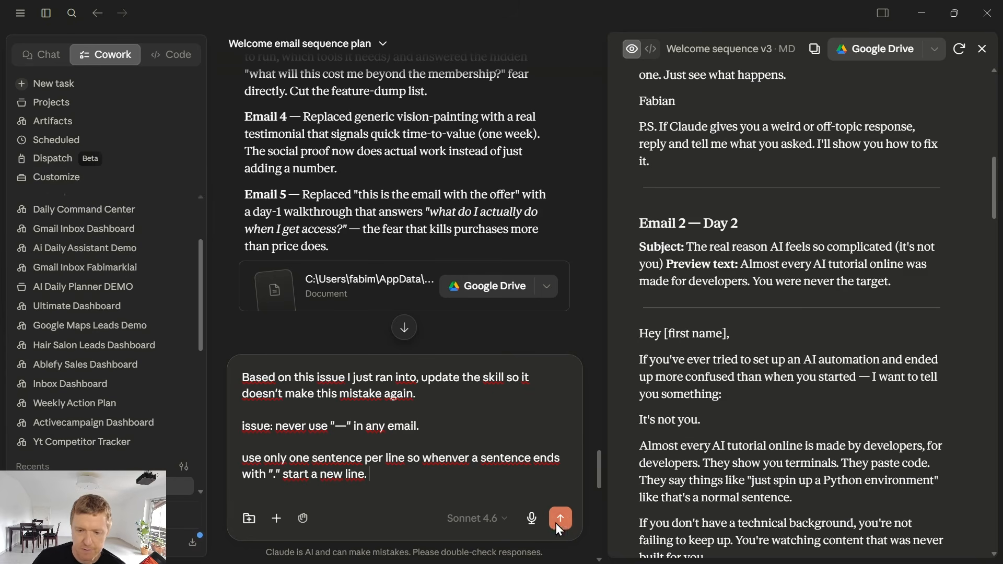
{"action": "left_click", "coordinate": [559, 518]}
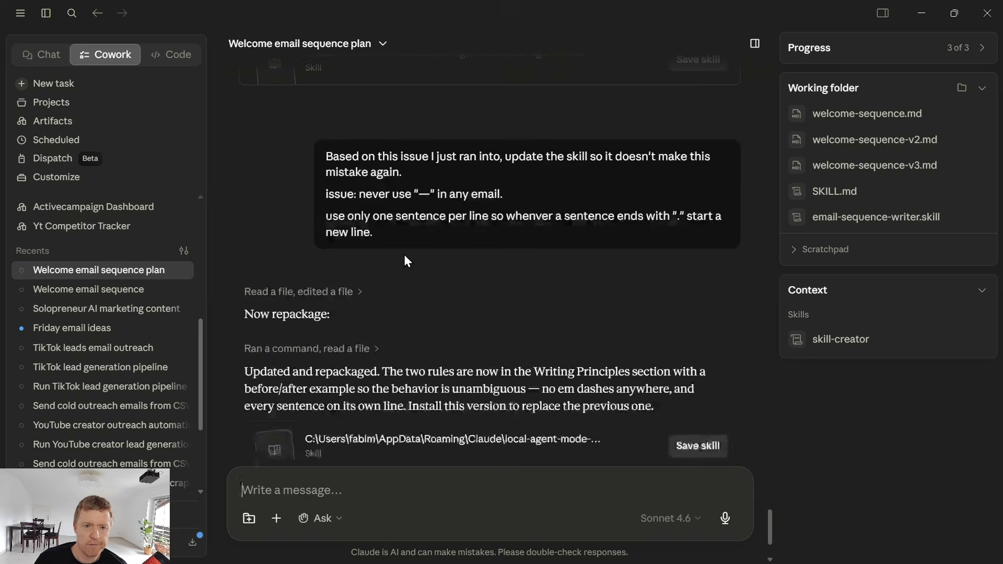
Review the skill update request and the reply about the repackaged skill in the conversation.
{"action": "scroll", "coordinate": [404, 255], "scroll_direction": "up", "scroll_amount": 5}
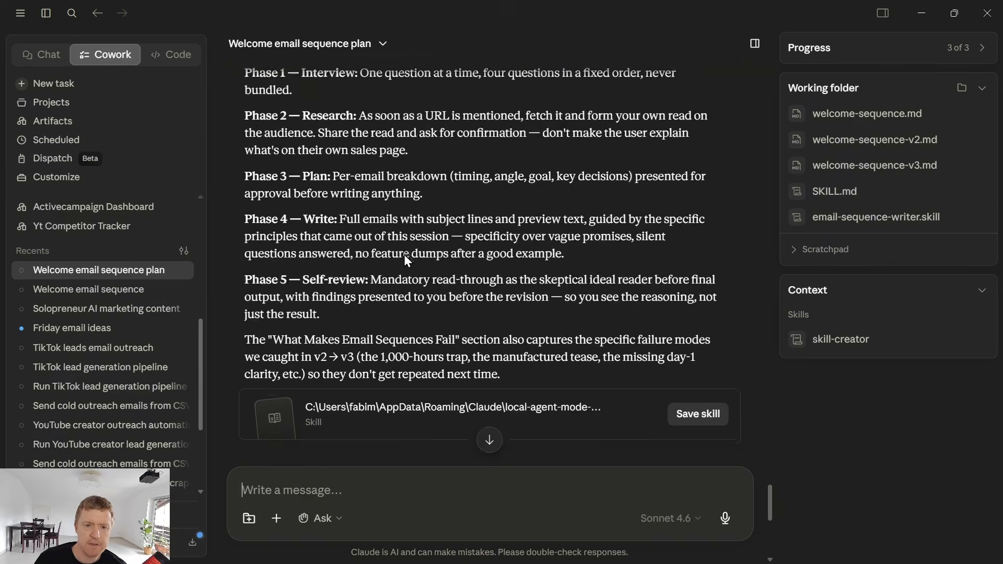
{"action": "scroll", "coordinate": [403, 255], "scroll_direction": "down", "scroll_amount": 5}
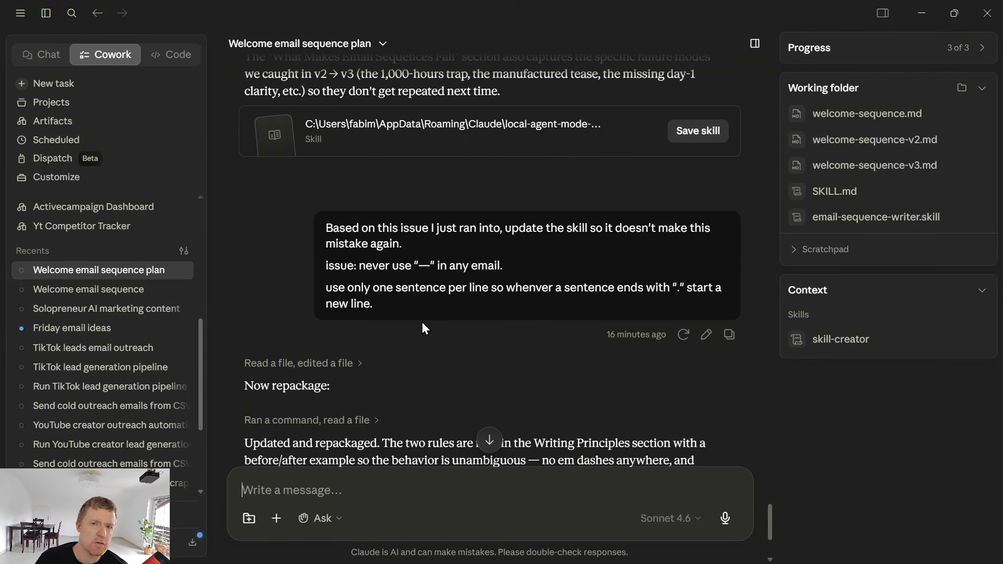
{"action": "scroll", "coordinate": [400, 405], "scroll_direction": "down", "scroll_amount": 3}
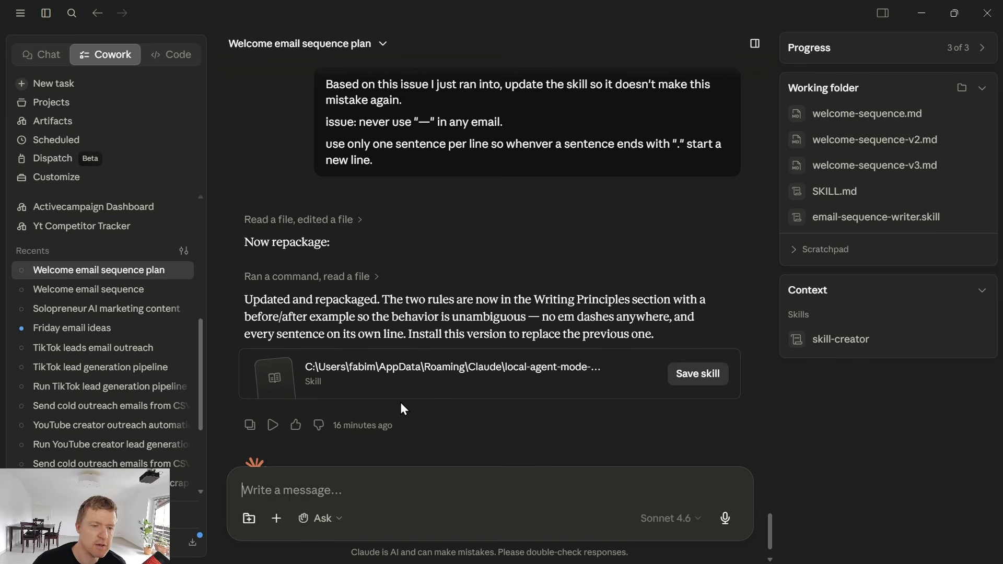
Submit a new task for every Monday at 9am: check views on five competitor channels' last 10 videos and summarize any that grew unusually fast.
{"action": "left_click", "coordinate": [41, 81]}
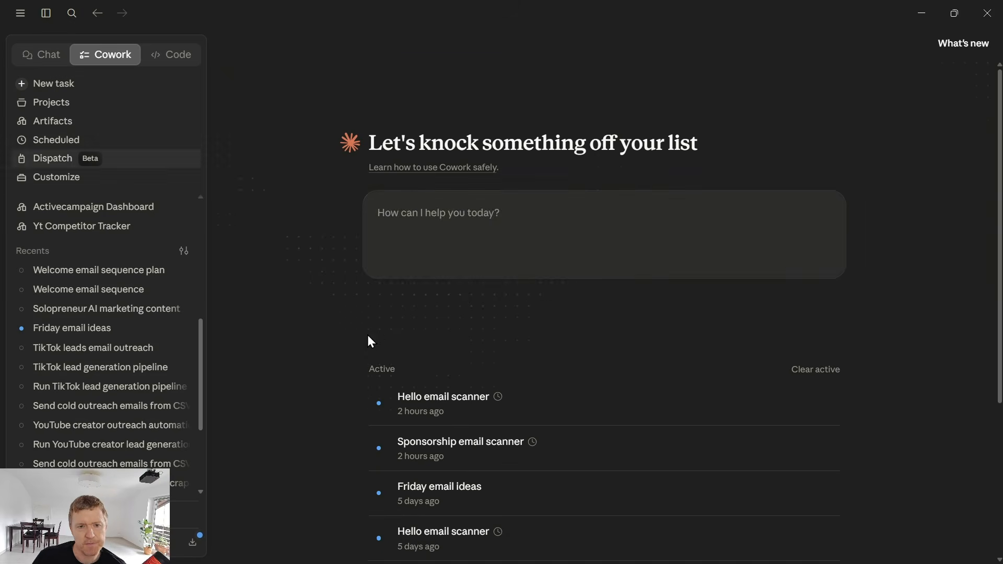
{"action": "type", "text": "Set this up to run every Monday at 9am: check the view counts on the last 10 videos from my five competitor channels and send me a summary of any video that grew unusually fast this week."}
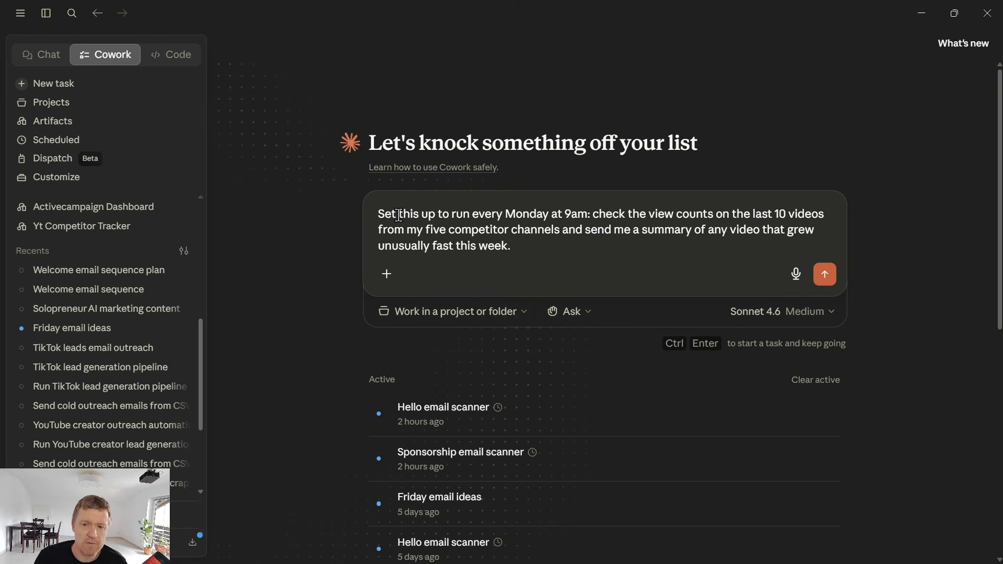
{"action": "left_click_drag", "start_coordinate": [413, 215], "coordinate": [524, 216]}
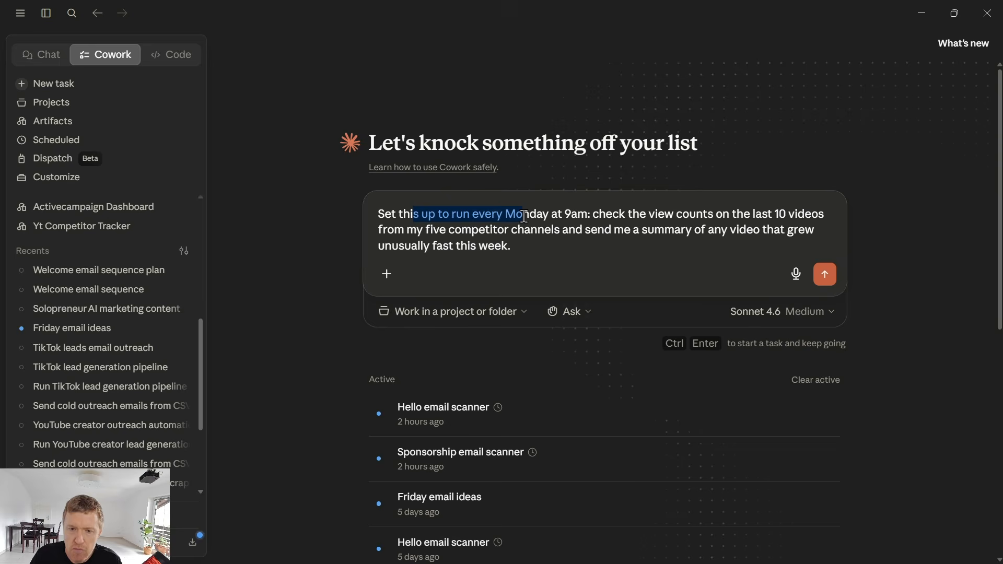
{"action": "key", "text": "Return"}
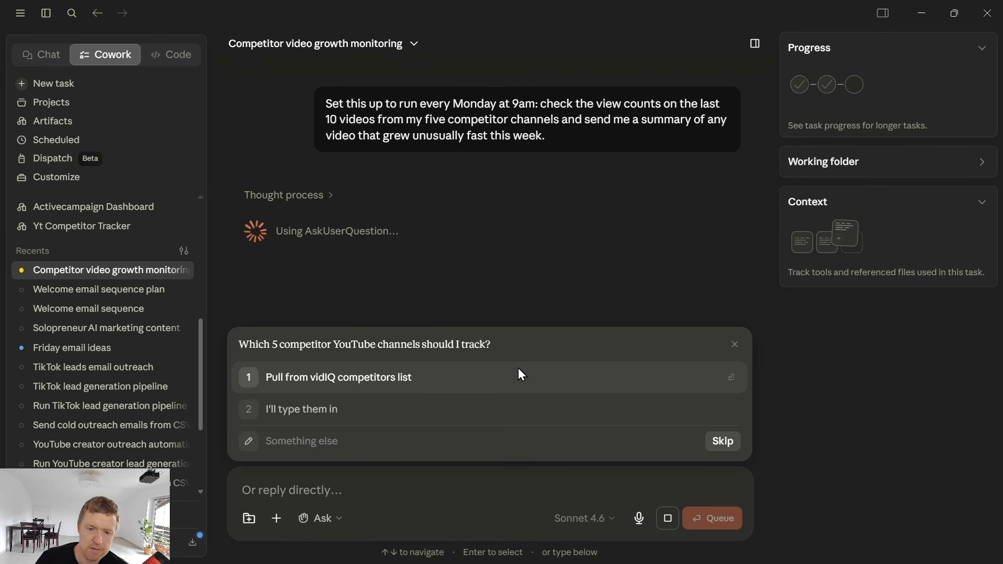
Choose to pull the channels from the vidIQ competitors list and approve the Monday competitor outlier check as a scheduled task.
{"action": "left_click", "coordinate": [508, 380]}
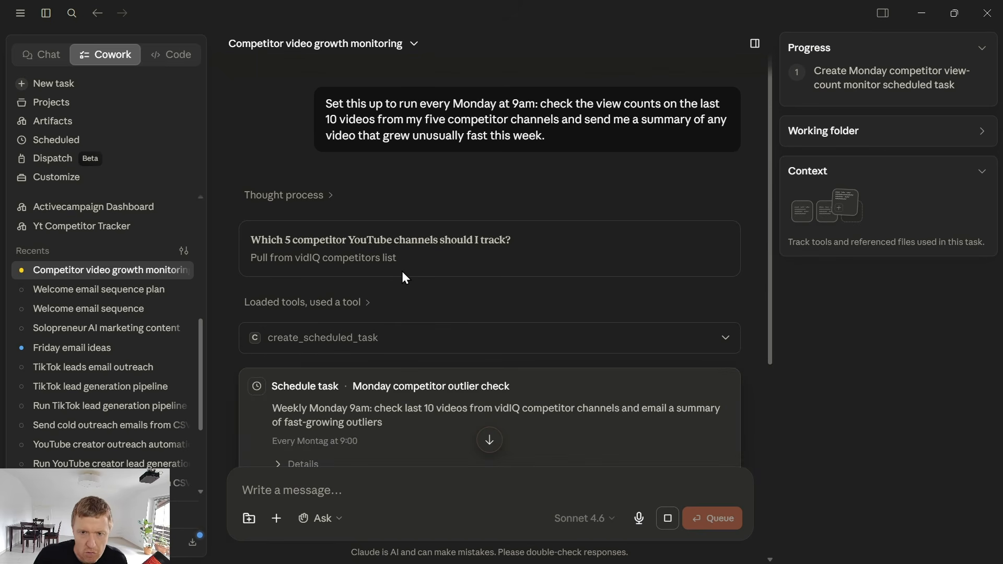
{"action": "left_click", "coordinate": [327, 243]}
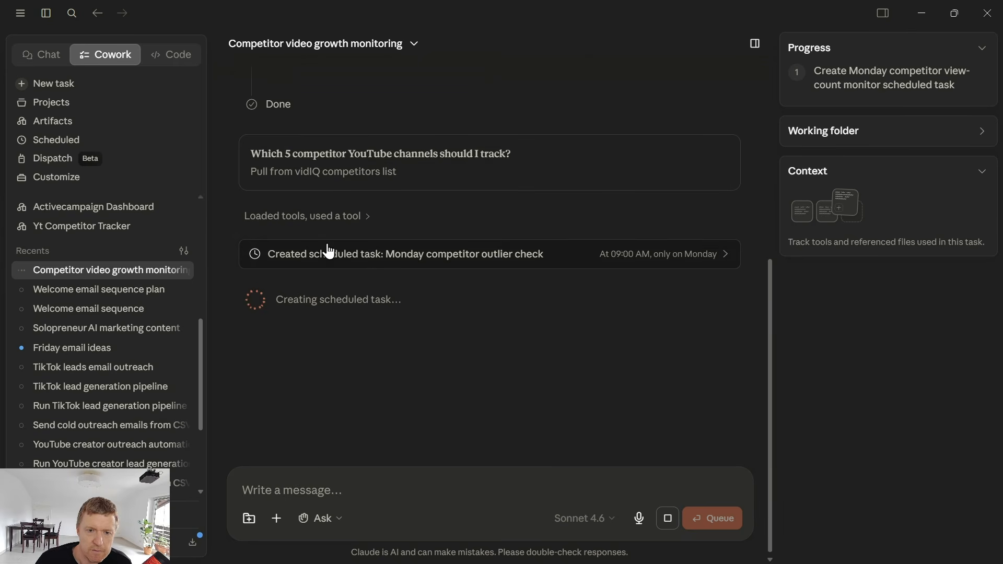
Read the scheduled task's summary and its recommendation for a first test run.
{"action": "left_click_drag", "start_coordinate": [244, 285], "coordinate": [519, 399]}
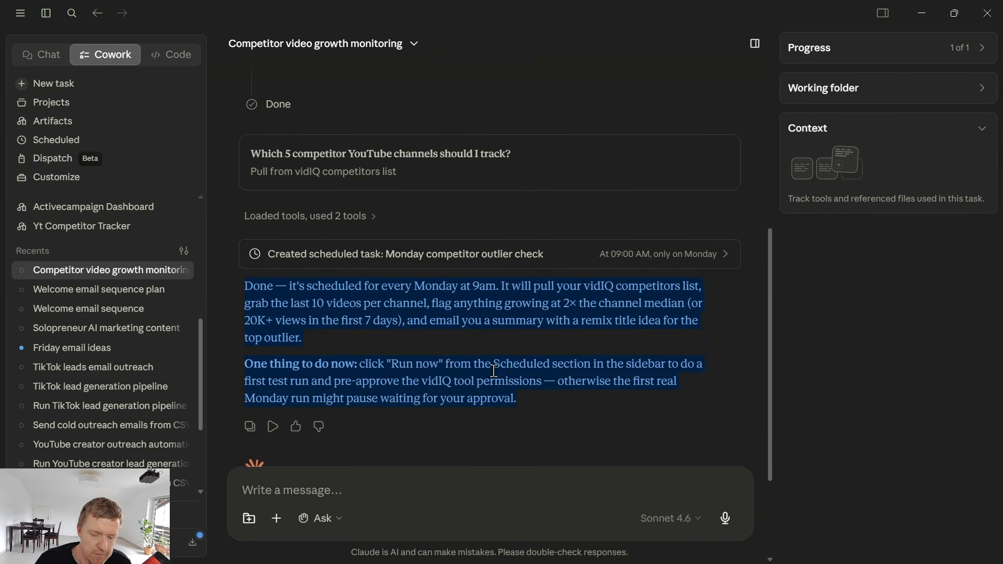
{"action": "left_click", "coordinate": [447, 357]}
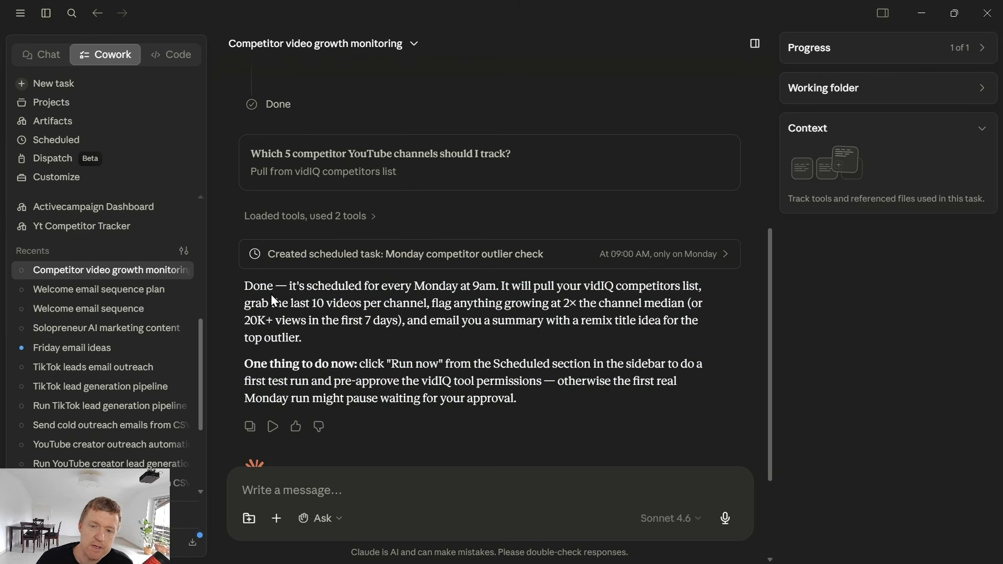
{"action": "left_click_drag", "start_coordinate": [244, 286], "coordinate": [533, 402]}
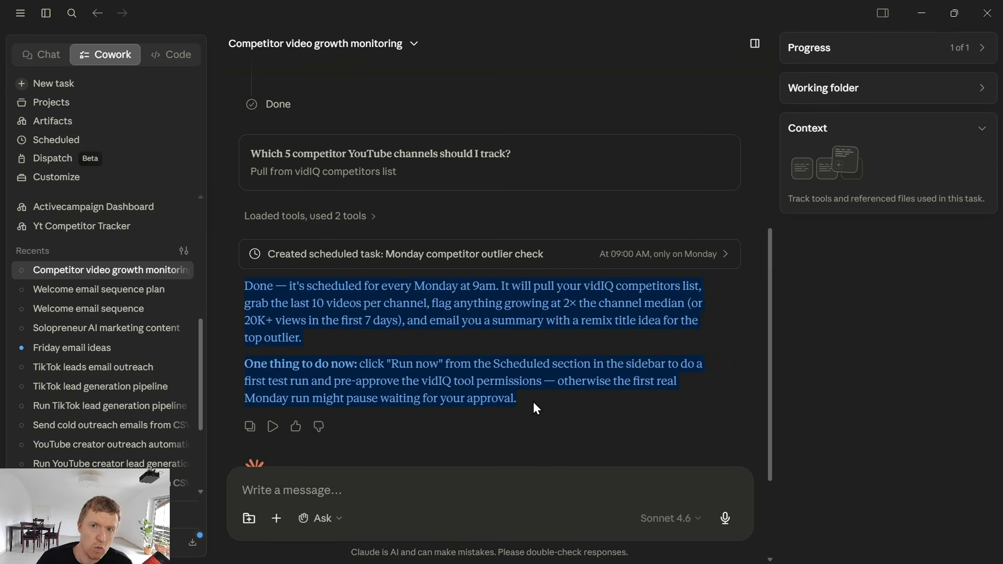